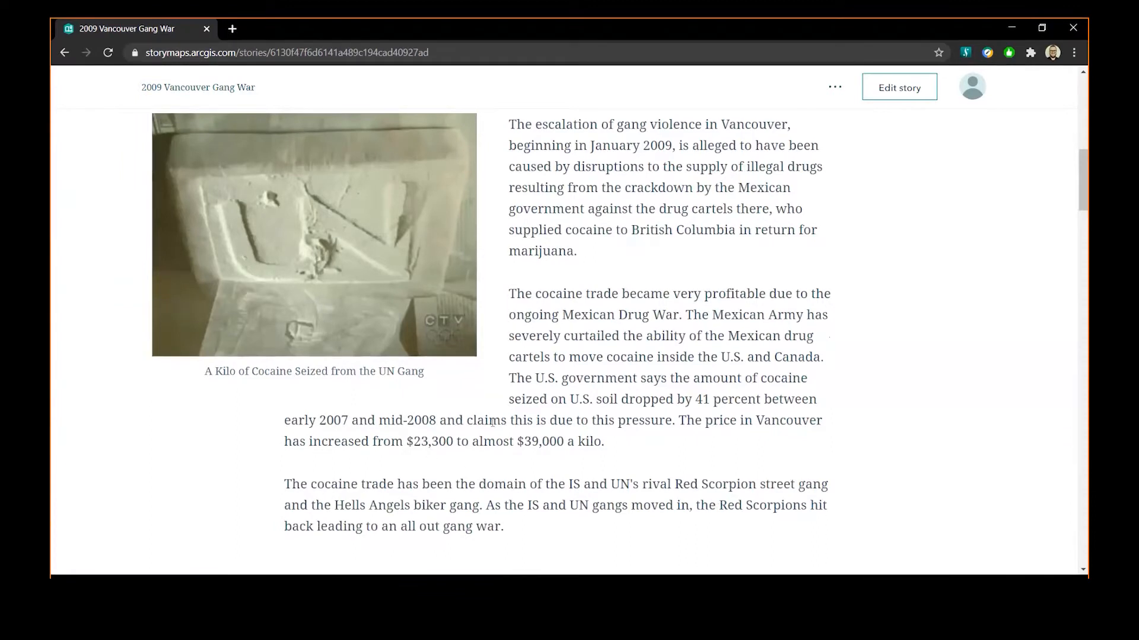
Step: Read through the story's sections on the cocaine trade and the gangs involved in the 2009 Vancouver gang war
{"action": "scroll", "coordinate": [493, 422], "scroll_direction": "down", "scroll_amount": 1}
{"action": "scroll", "coordinate": [492, 423], "scroll_direction": "down", "scroll_amount": 7}
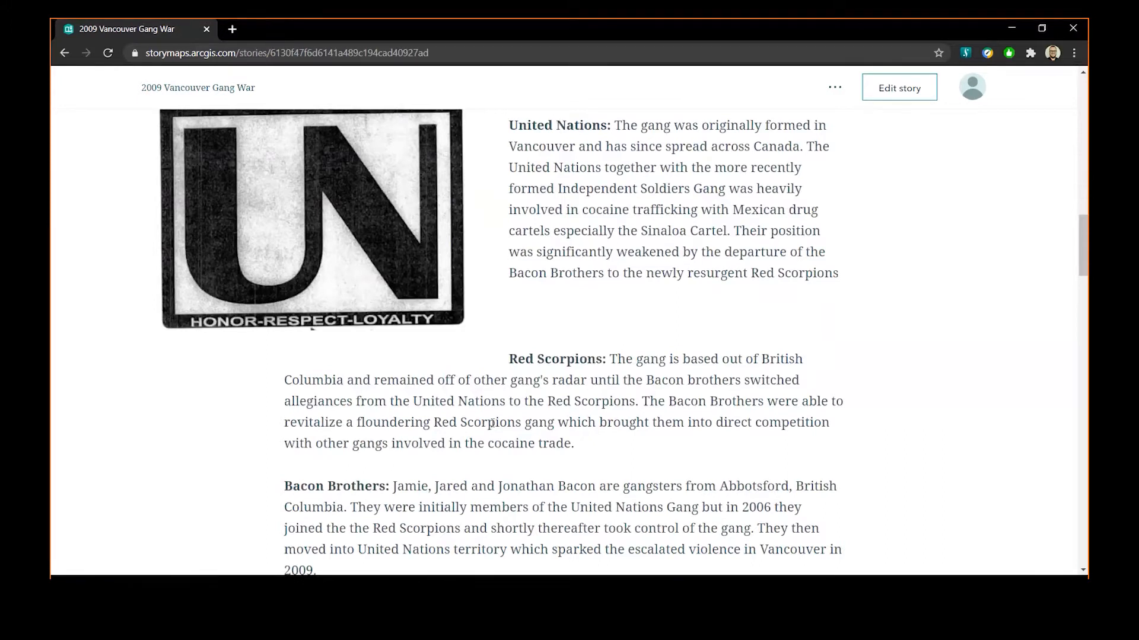
{"action": "scroll", "coordinate": [649, 377], "scroll_direction": "down", "scroll_amount": 3}
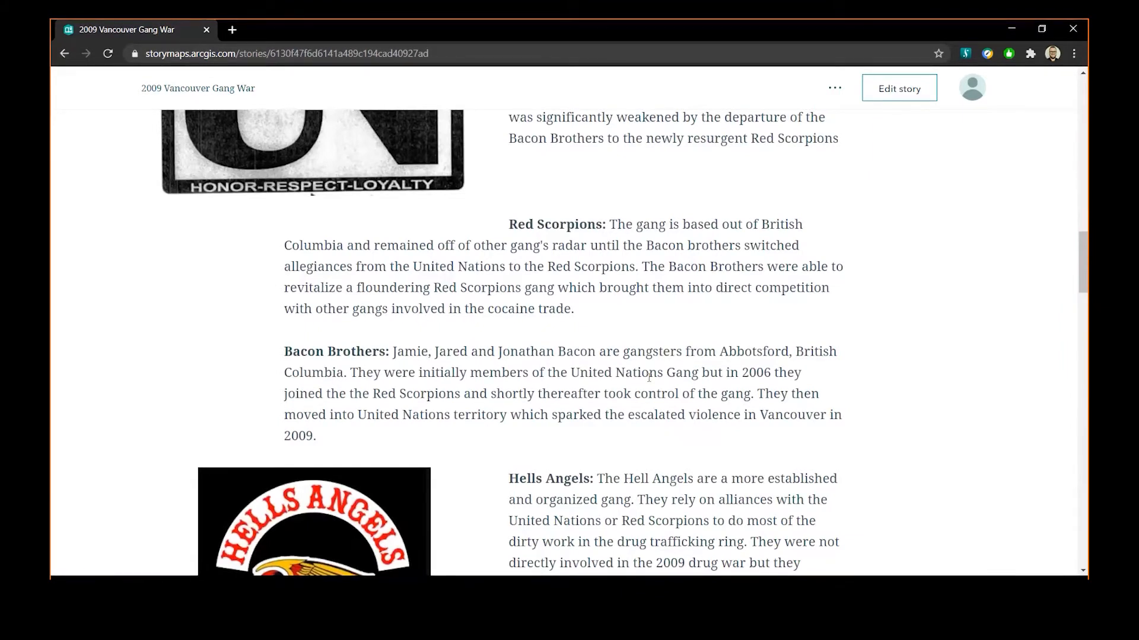
{"action": "scroll", "coordinate": [685, 385], "scroll_direction": "down", "scroll_amount": 1}
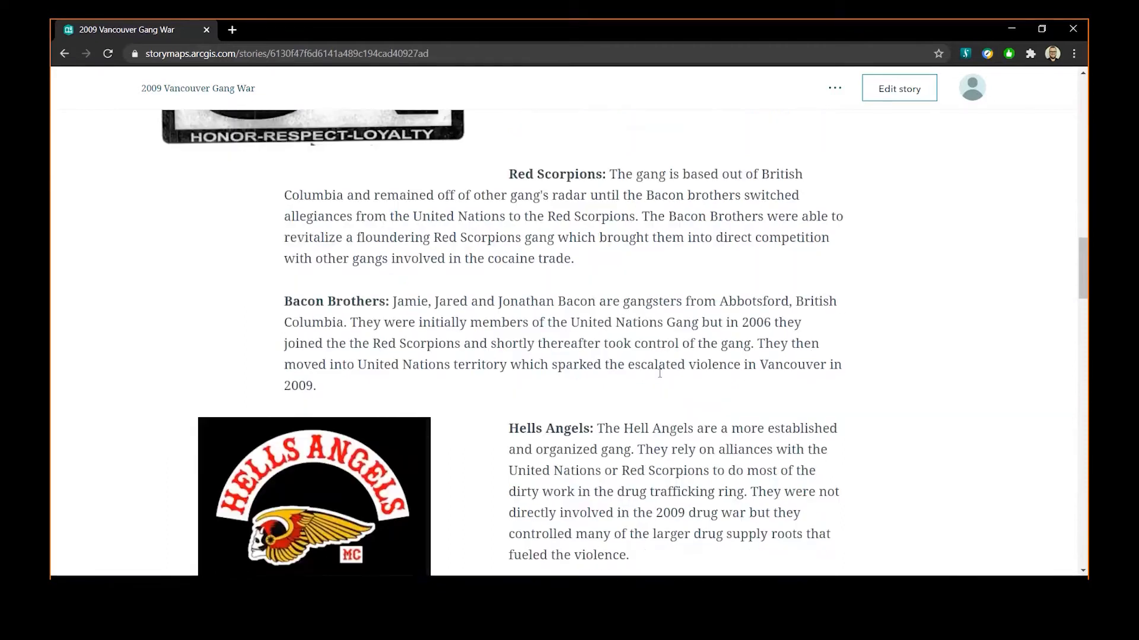
{"action": "scroll", "coordinate": [659, 373], "scroll_direction": "down", "scroll_amount": 2}
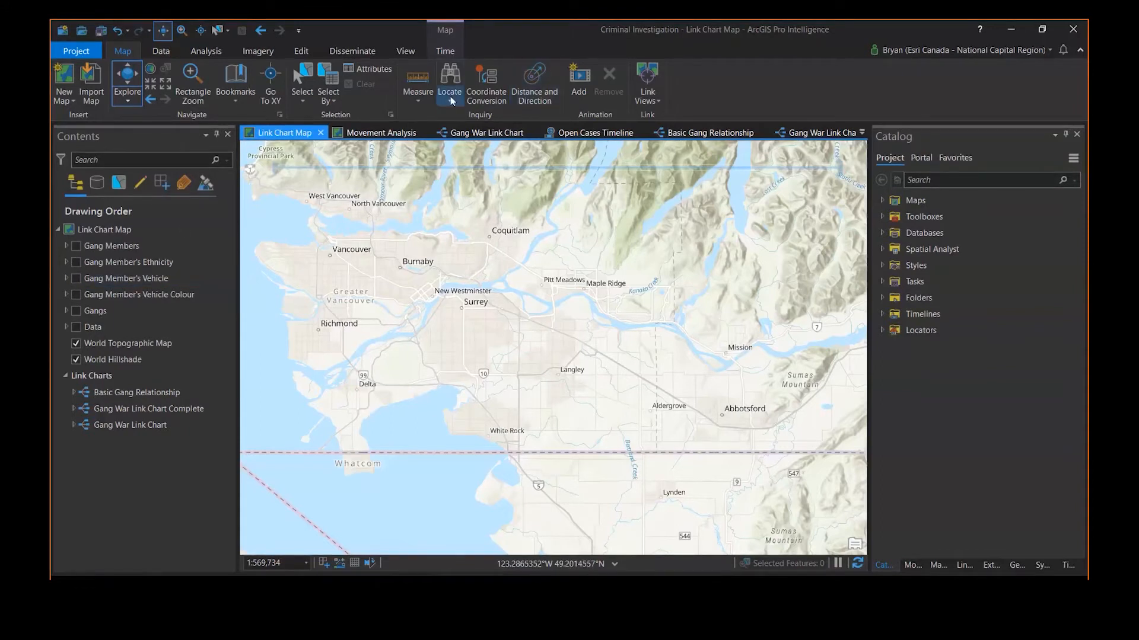
Step: Show the Gangs layer on the Link Chart Map and create a new link chart from that map
{"action": "left_click", "coordinate": [197, 280]}
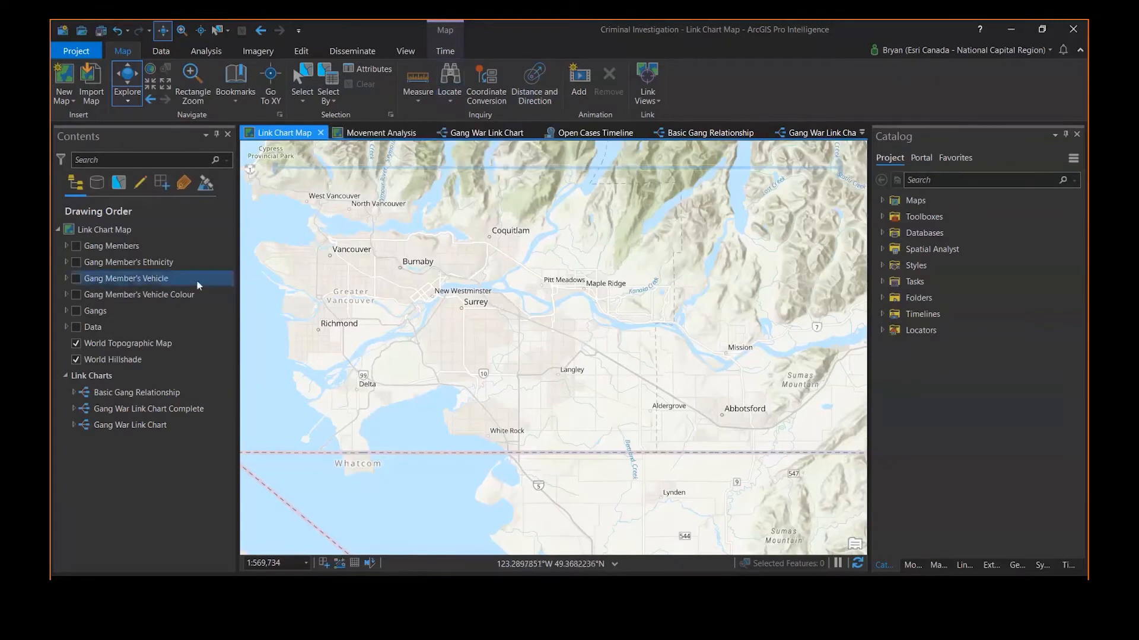
{"action": "left_click", "coordinate": [77, 311]}
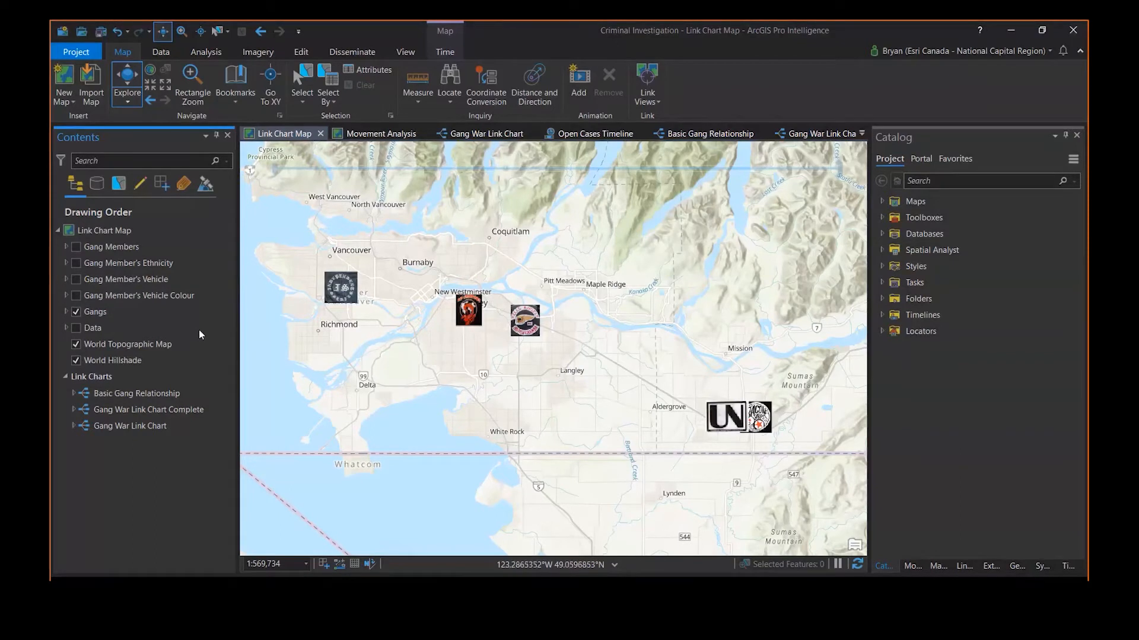
{"action": "left_click", "coordinate": [169, 312]}
{"action": "left_click", "coordinate": [206, 53]}
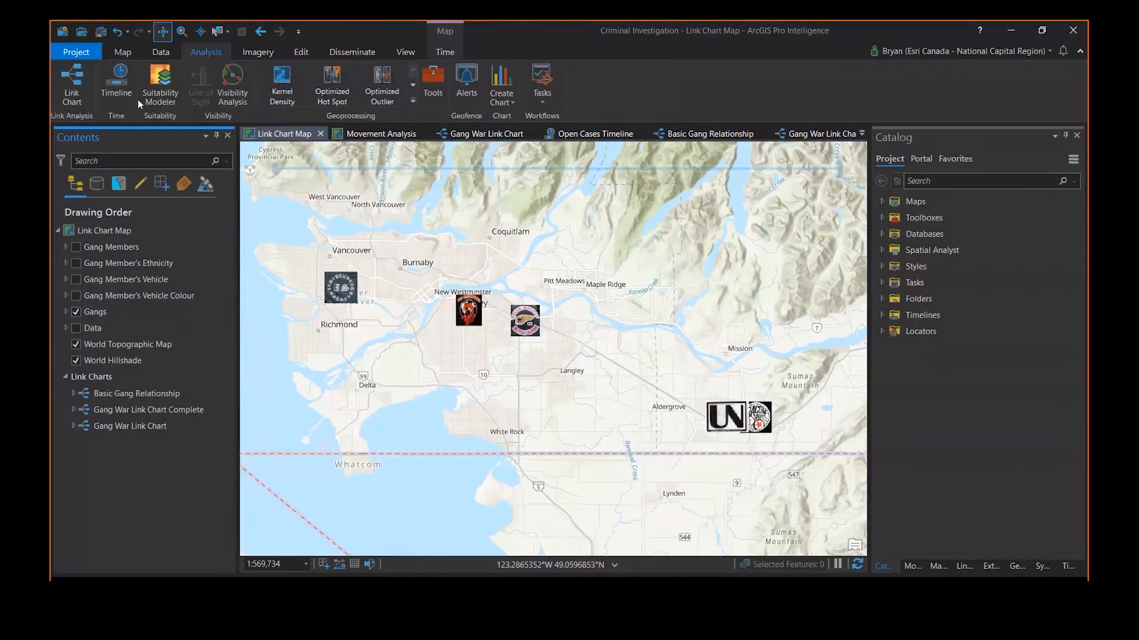
{"action": "left_click", "coordinate": [74, 86]}
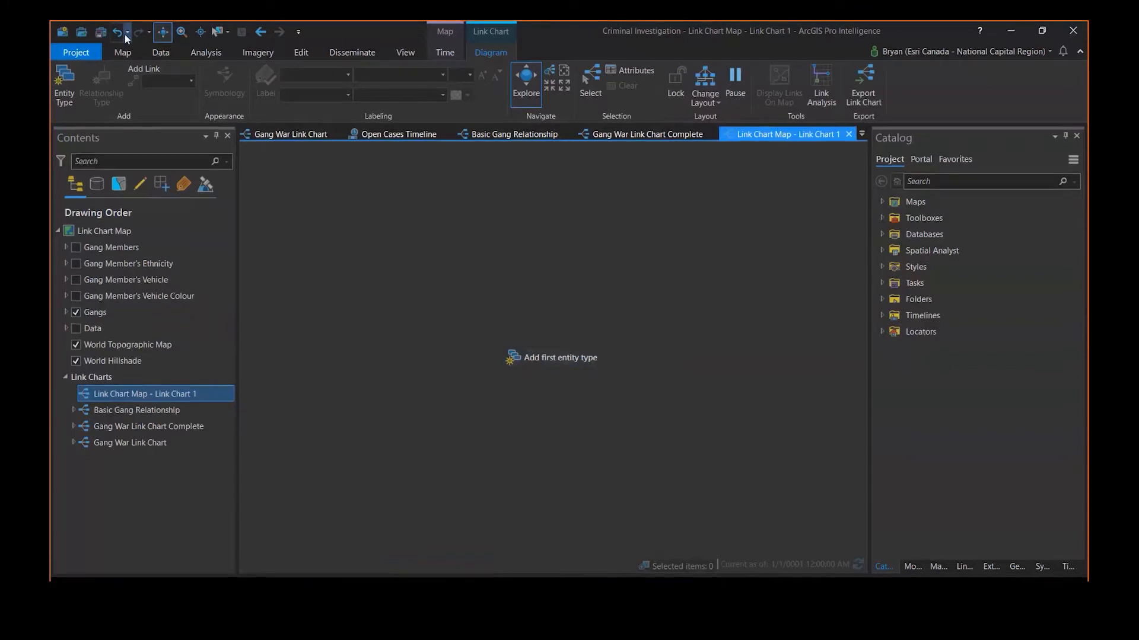
Step: Add an entity type named Gang to the link chart from the Gangs layer, using the Name field for entities
{"action": "left_click", "coordinate": [66, 90]}
{"action": "left_click", "coordinate": [675, 247]}
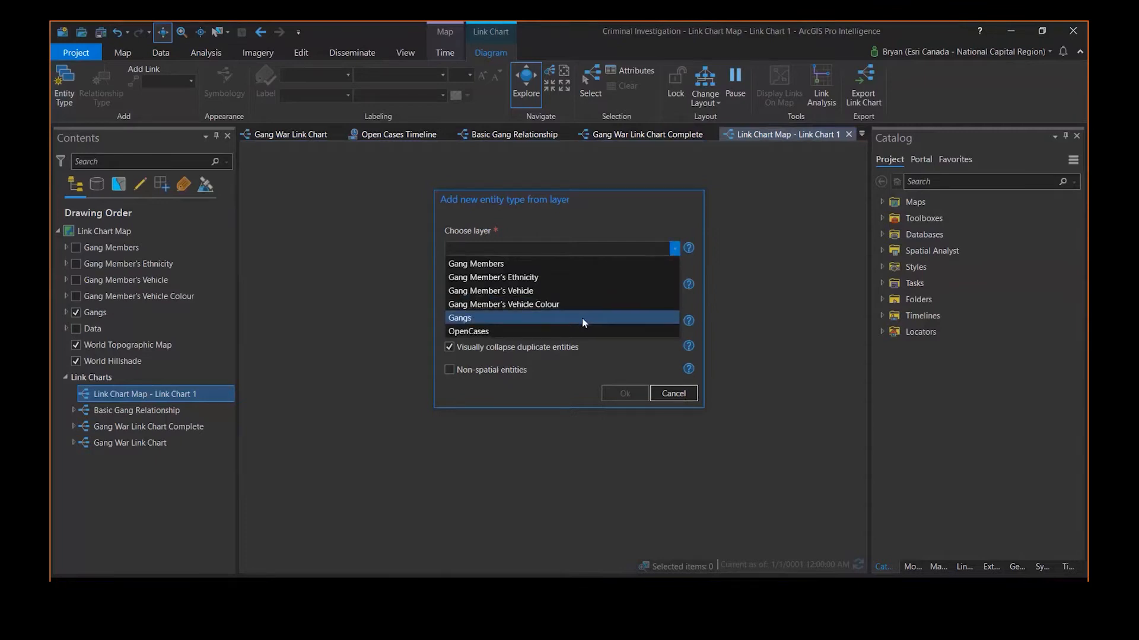
{"action": "left_click", "coordinate": [582, 318]}
{"action": "left_click", "coordinate": [674, 284]}
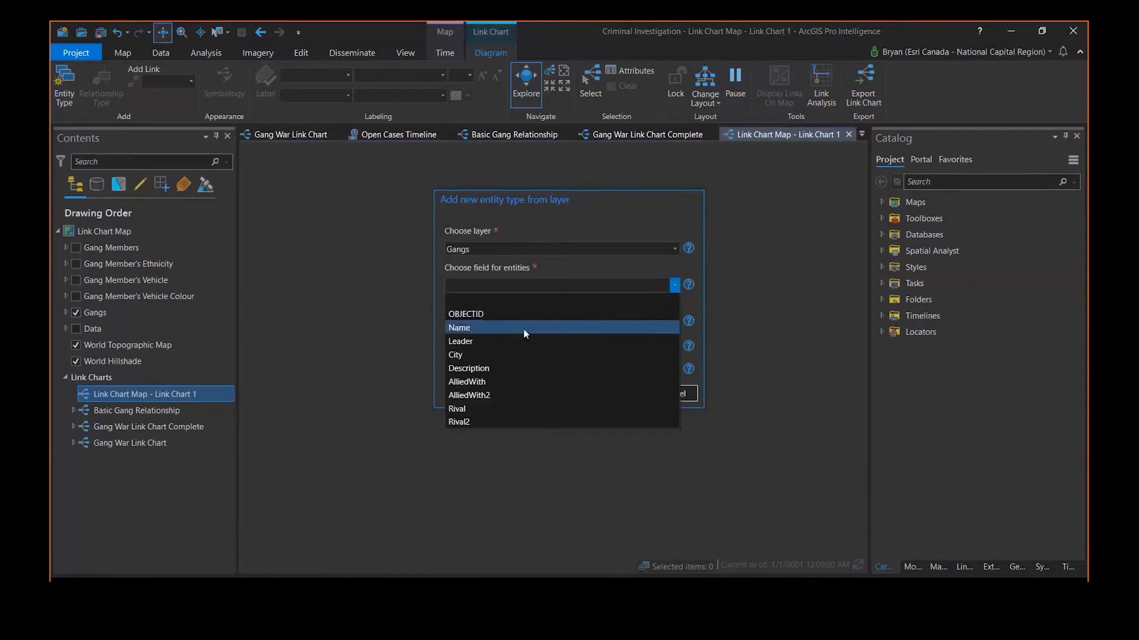
{"action": "left_click", "coordinate": [525, 328]}
{"action": "left_click", "coordinate": [508, 321]}
{"action": "type", "text": "Gang"}
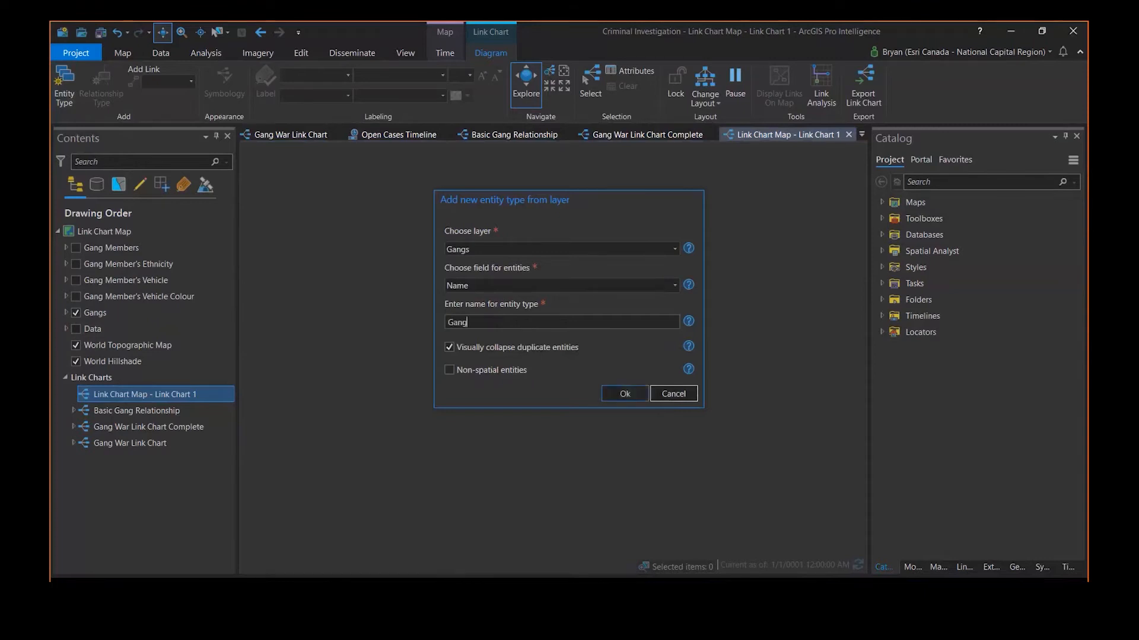
{"action": "left_click", "coordinate": [625, 394]}
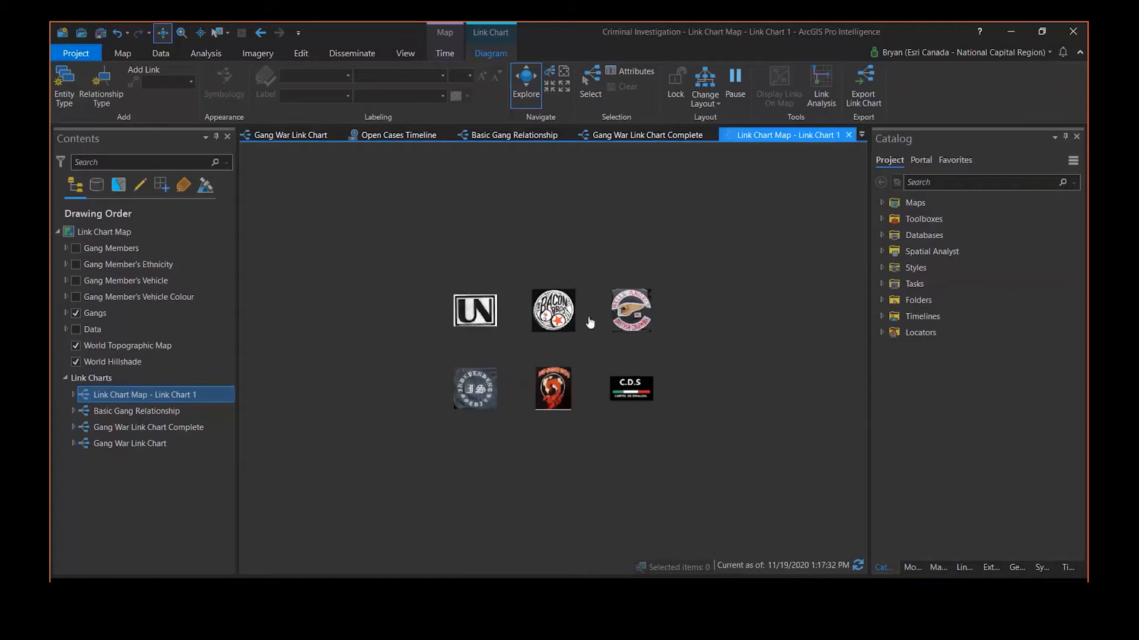
Step: Define a new relationship type named Allies with Gang as both the source and target entities
{"action": "left_click", "coordinate": [103, 91]}
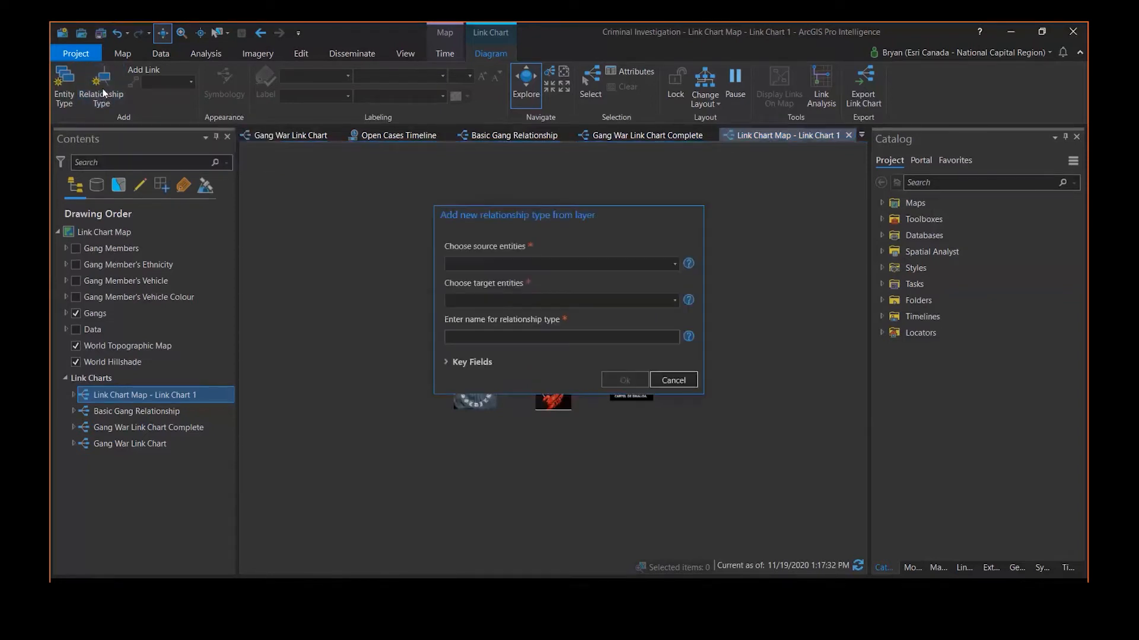
{"action": "left_click", "coordinate": [675, 264]}
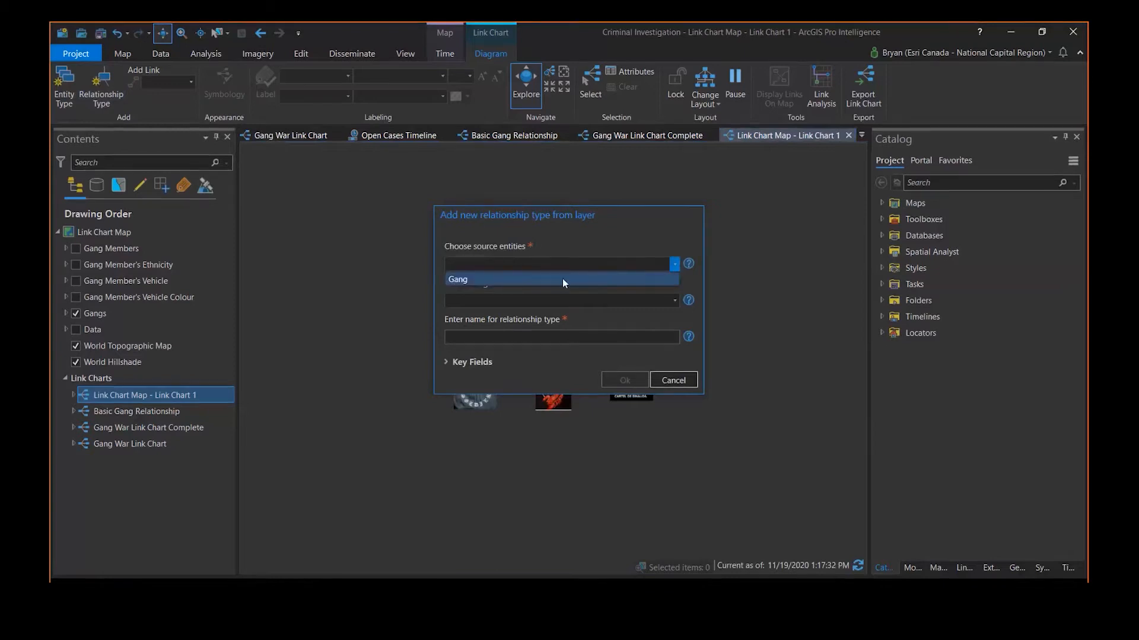
{"action": "left_click", "coordinate": [562, 278]}
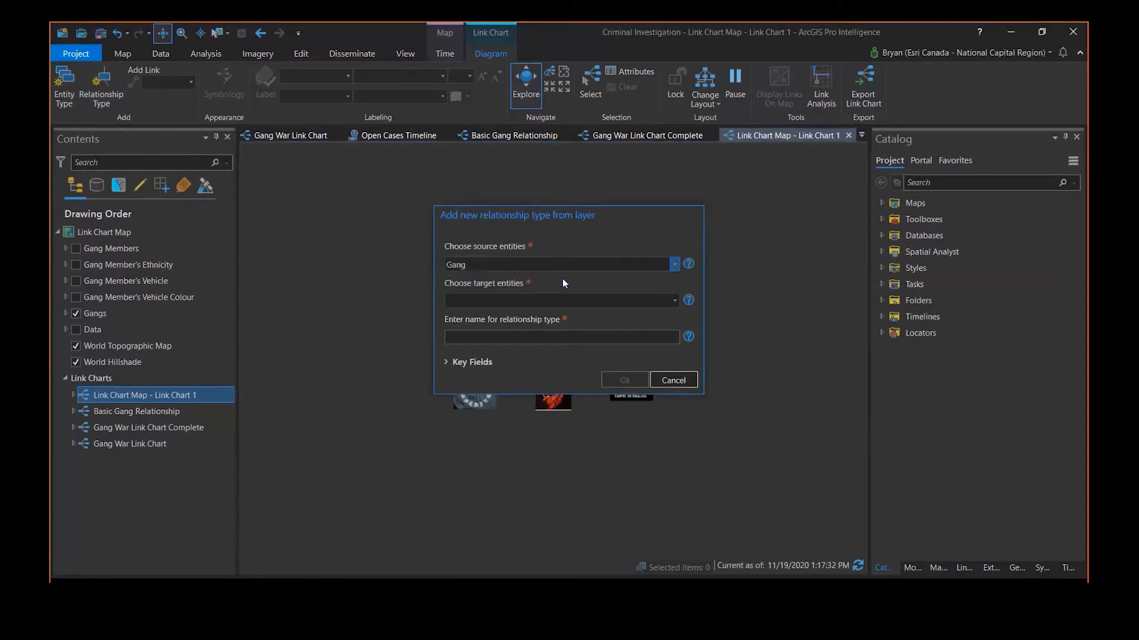
{"action": "left_click", "coordinate": [671, 300]}
{"action": "left_click", "coordinate": [616, 310]}
{"action": "left_click", "coordinate": [537, 331]}
{"action": "type", "text": "Allies"}
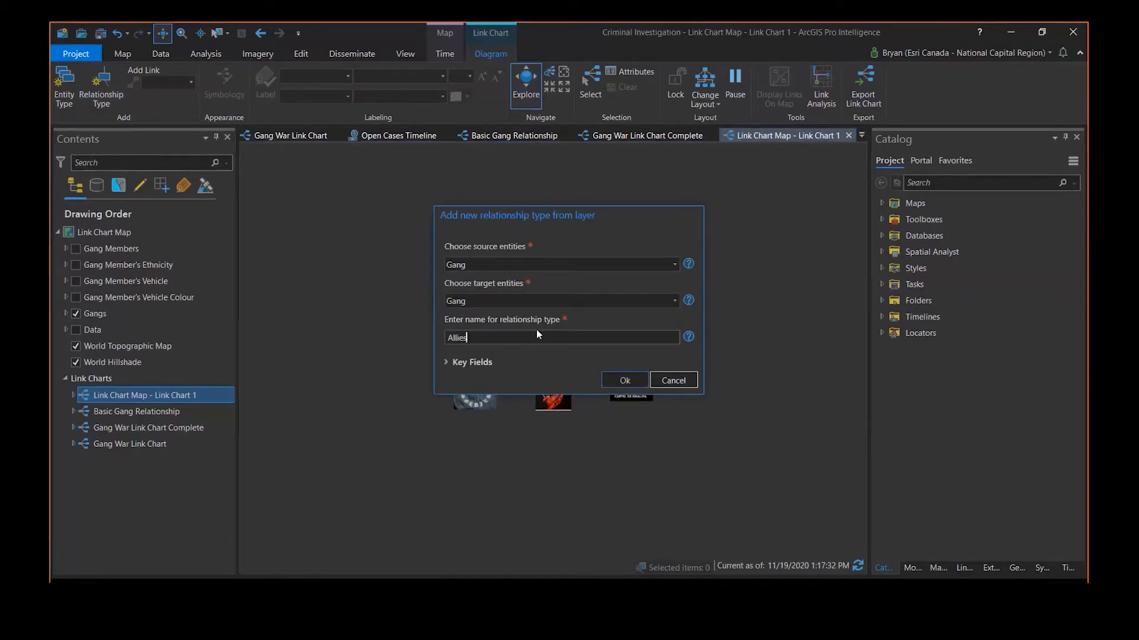
Step: Set the Allies key fields to AlliedWith for the source and Name for the target, and add the relationship type
{"action": "left_click", "coordinate": [452, 363]}
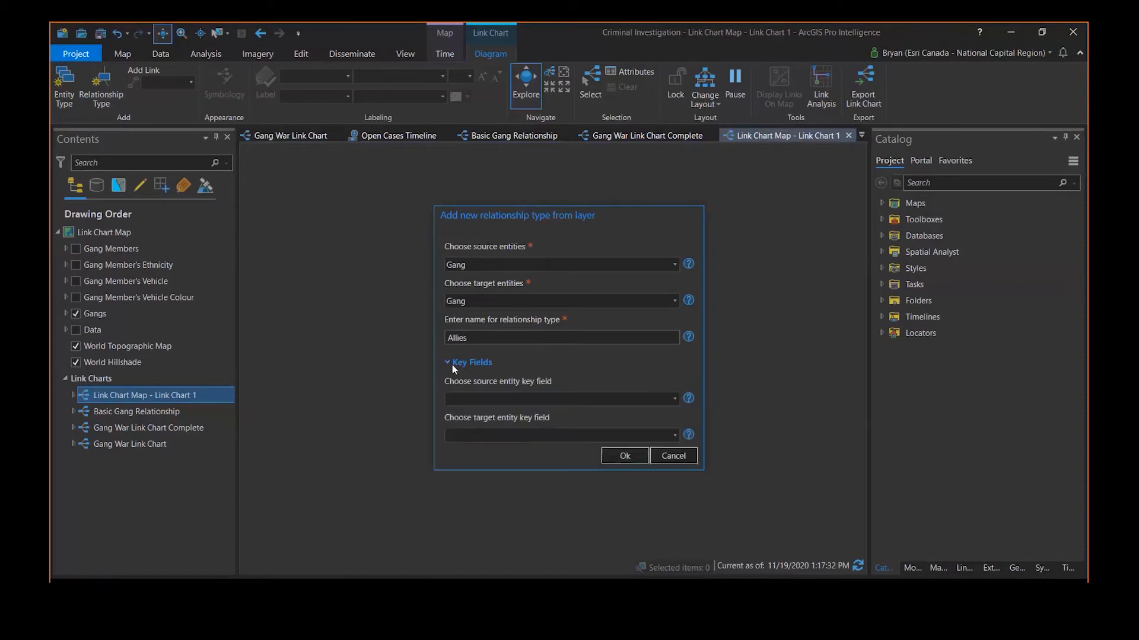
{"action": "left_click", "coordinate": [673, 402]}
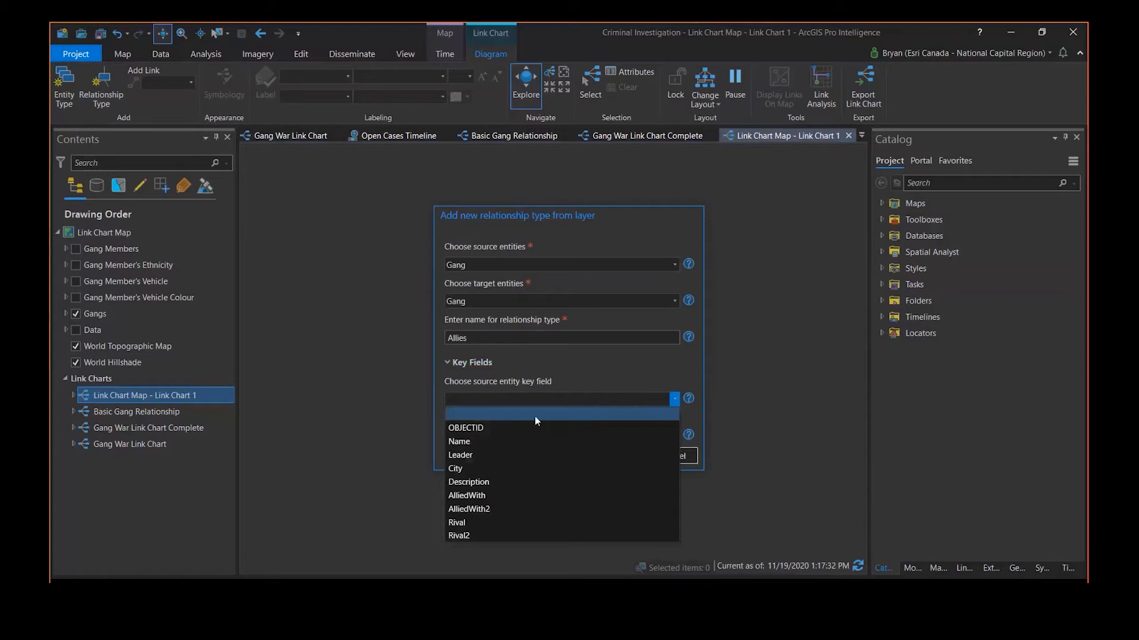
{"action": "left_click", "coordinate": [513, 496]}
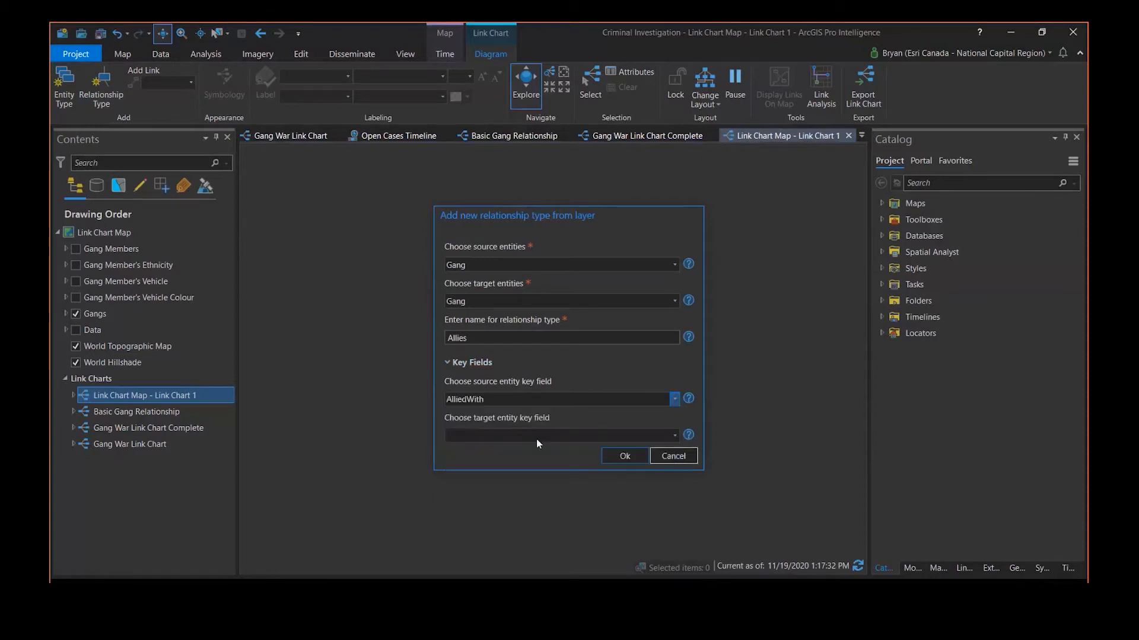
{"action": "left_click", "coordinate": [664, 435]}
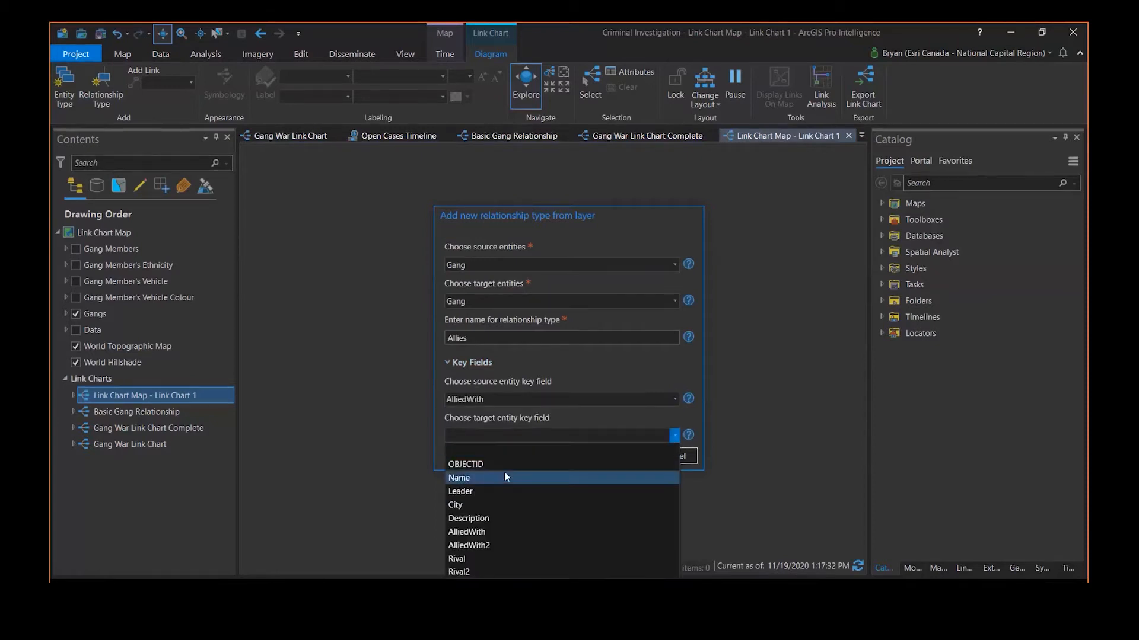
{"action": "left_click", "coordinate": [506, 477]}
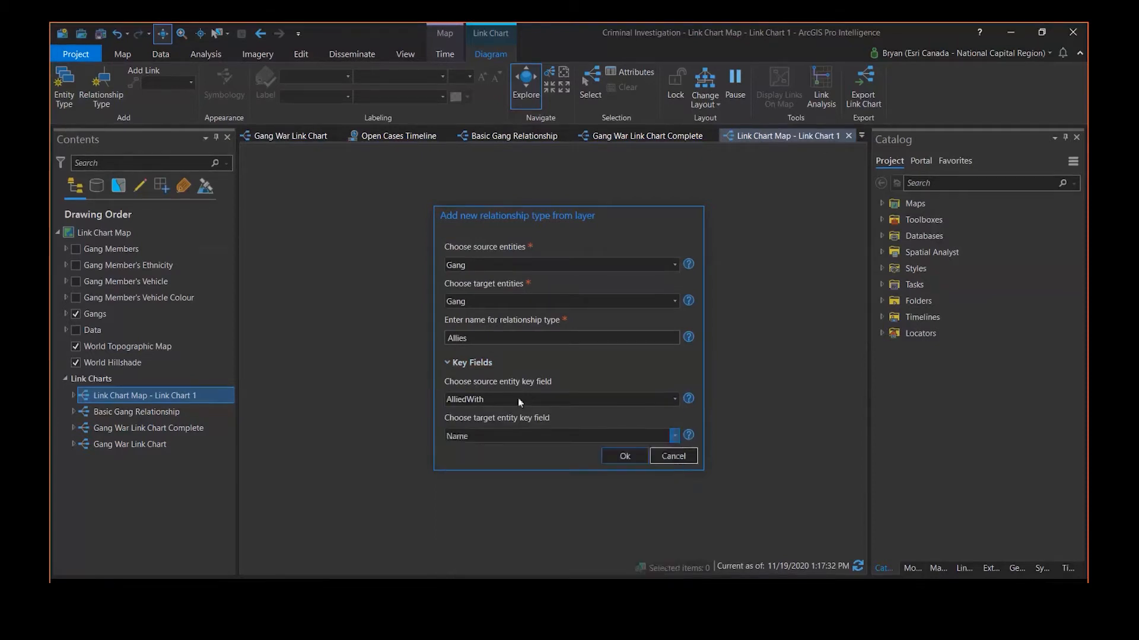
{"action": "left_click", "coordinate": [620, 459]}
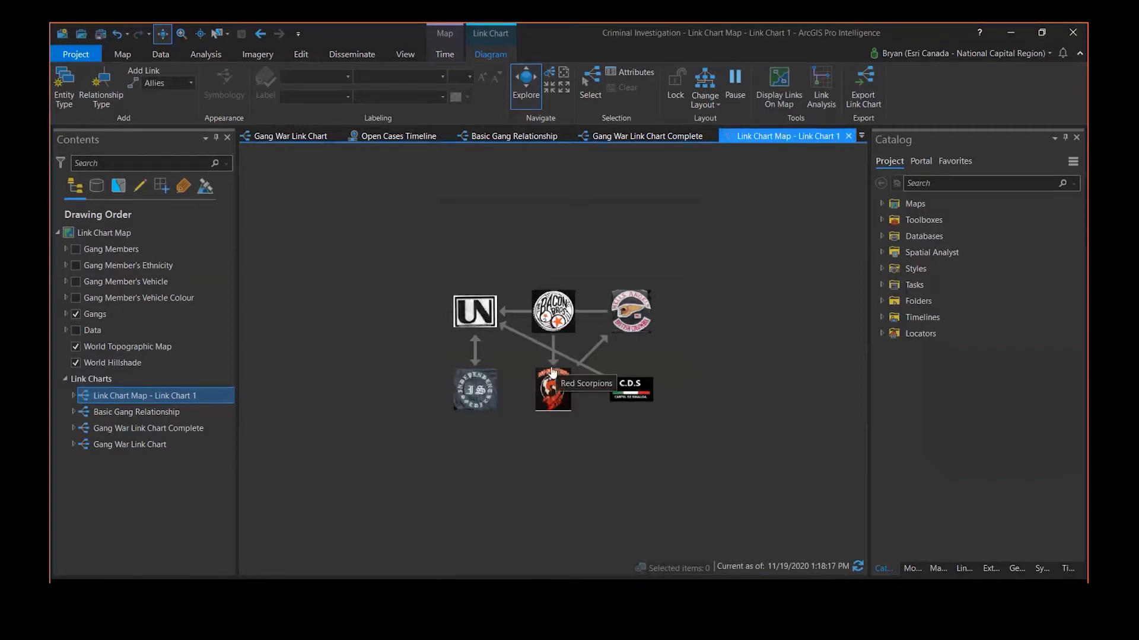
Step: Define a second relationship type named Rivals with Gang as both the source and target entities
{"action": "left_click", "coordinate": [101, 95]}
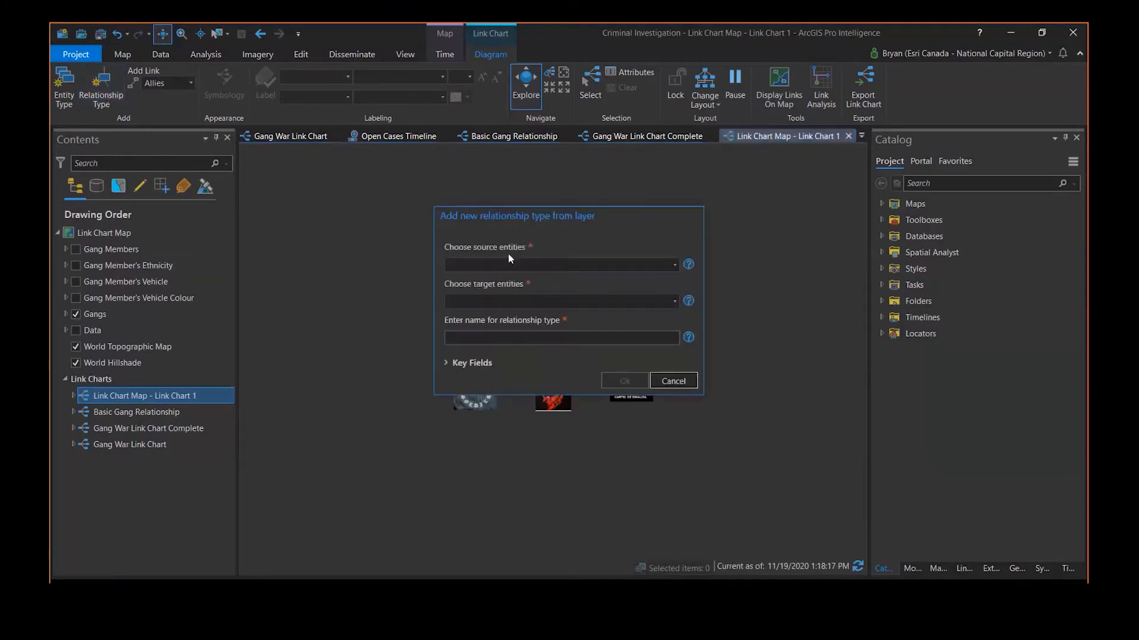
{"action": "left_click", "coordinate": [673, 266]}
{"action": "left_click", "coordinate": [653, 280]}
{"action": "left_click", "coordinate": [675, 302]}
{"action": "left_click", "coordinate": [657, 313]}
{"action": "left_click", "coordinate": [581, 337]}
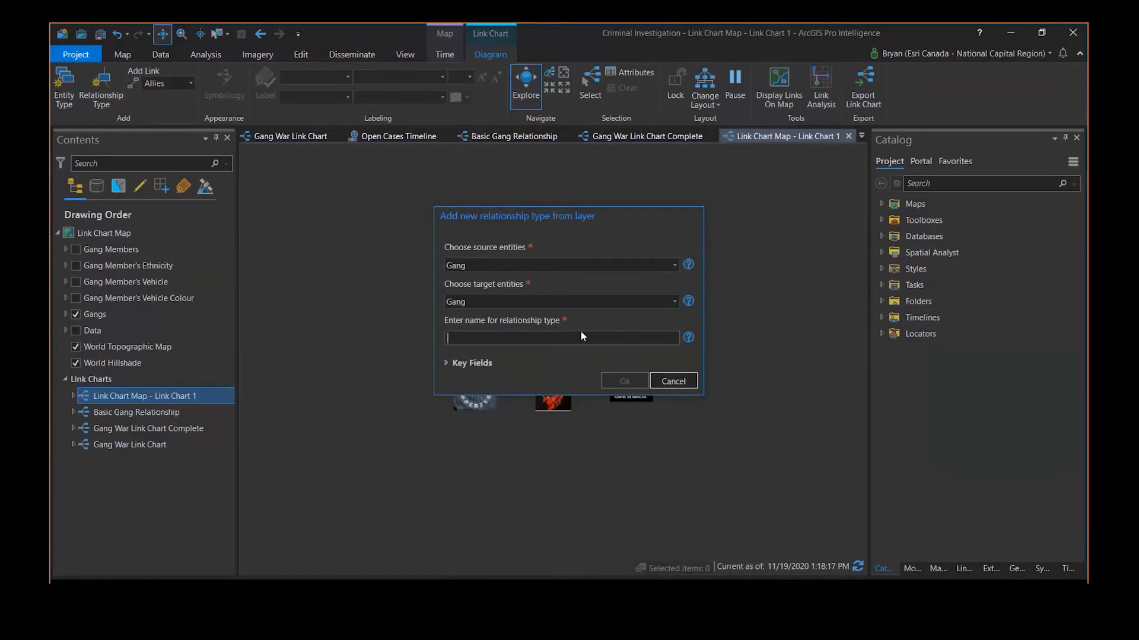
{"action": "type", "text": "Riv"}
{"action": "type", "text": "als"}
Step: Set the Rivals key fields to Rival for the source and Name for the target, and add the relationship type
{"action": "left_click", "coordinate": [474, 363]}
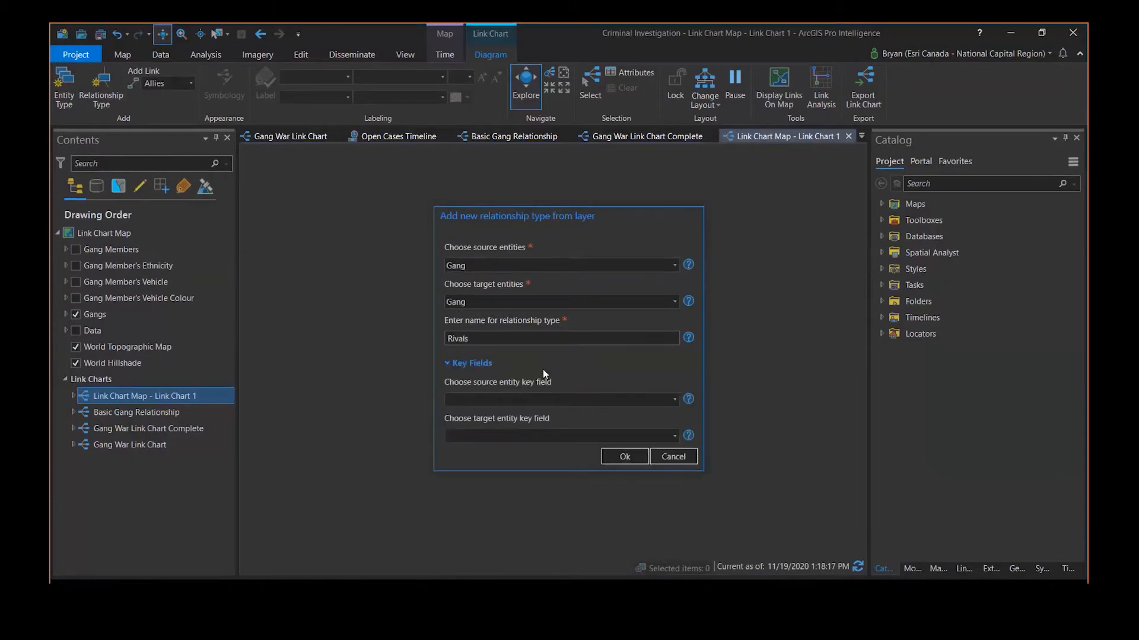
{"action": "left_click", "coordinate": [673, 399]}
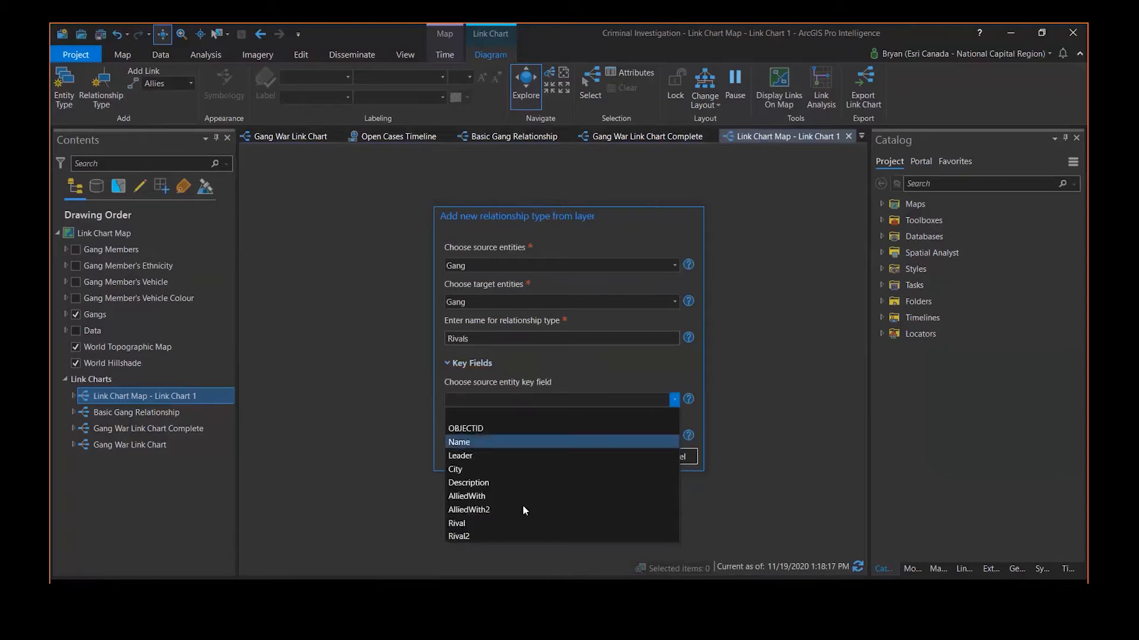
{"action": "left_click", "coordinate": [522, 523]}
{"action": "left_click", "coordinate": [631, 437]}
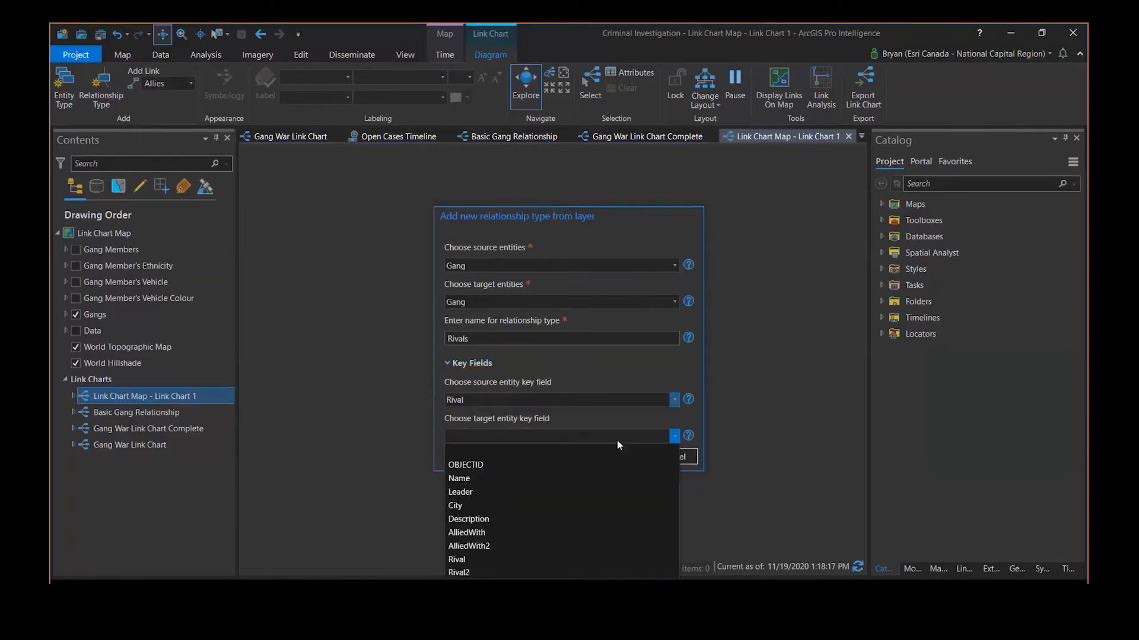
{"action": "left_click", "coordinate": [533, 471]}
{"action": "left_click", "coordinate": [612, 439]}
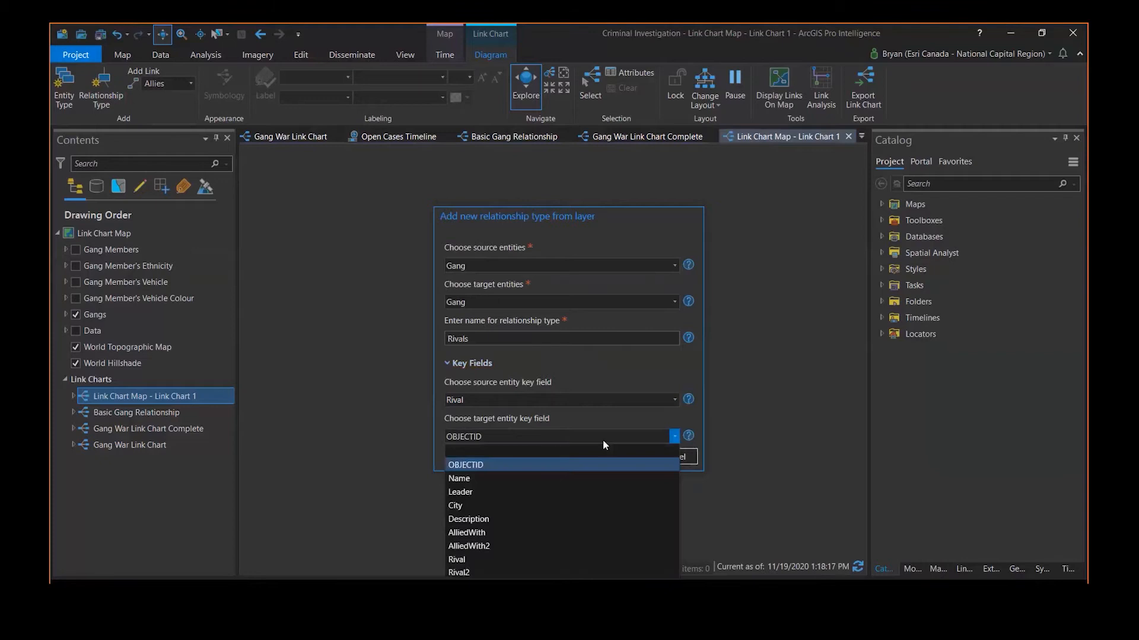
{"action": "left_click", "coordinate": [499, 479]}
{"action": "left_click", "coordinate": [611, 458]}
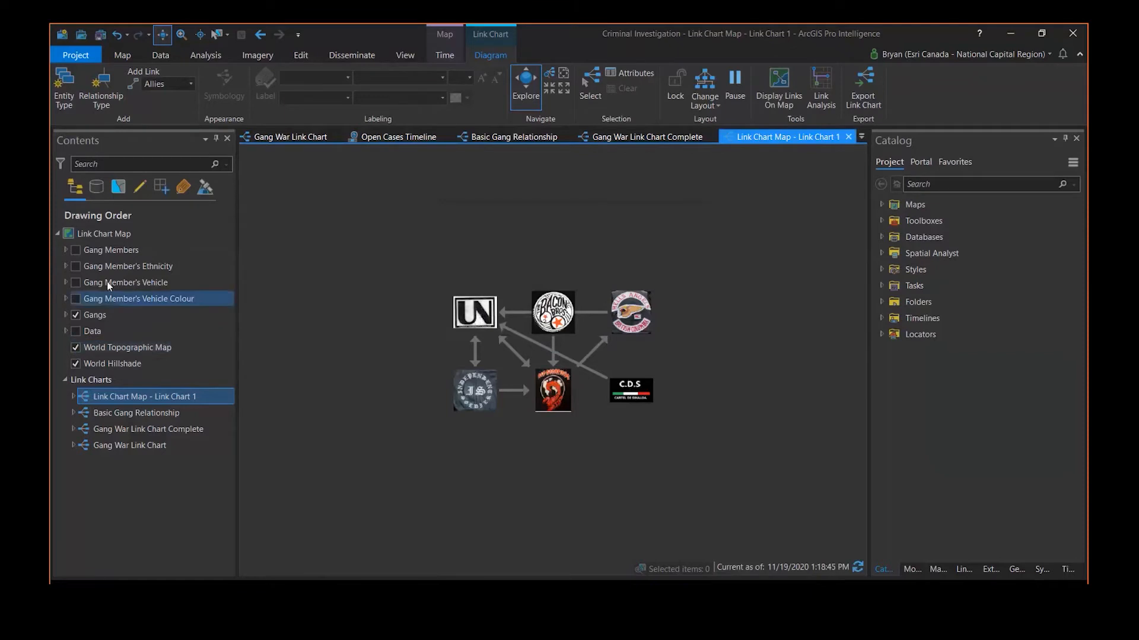
Step: Change the symbology colour of the new link chart's Allies relationship to green
{"action": "left_click", "coordinate": [73, 396]}
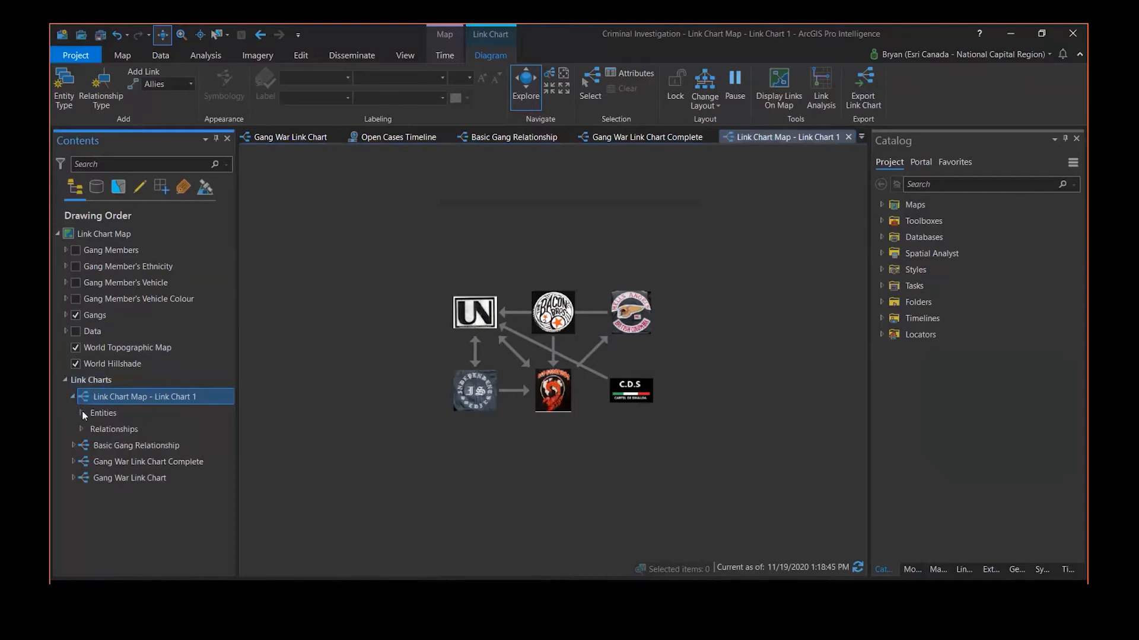
{"action": "left_click", "coordinate": [81, 430]}
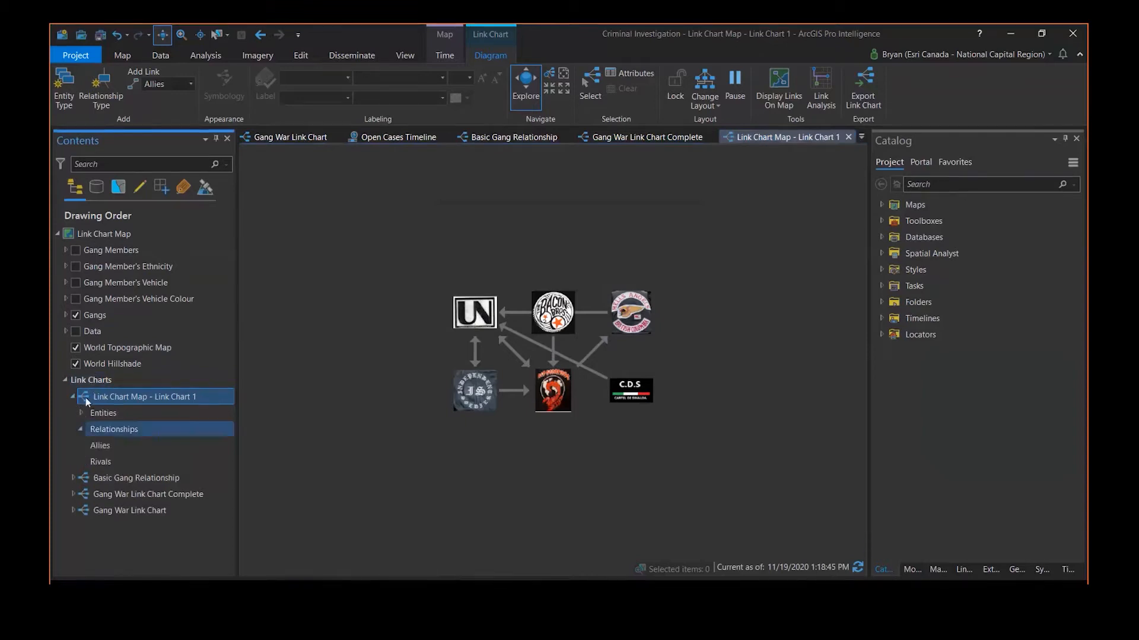
{"action": "left_click", "coordinate": [104, 450]}
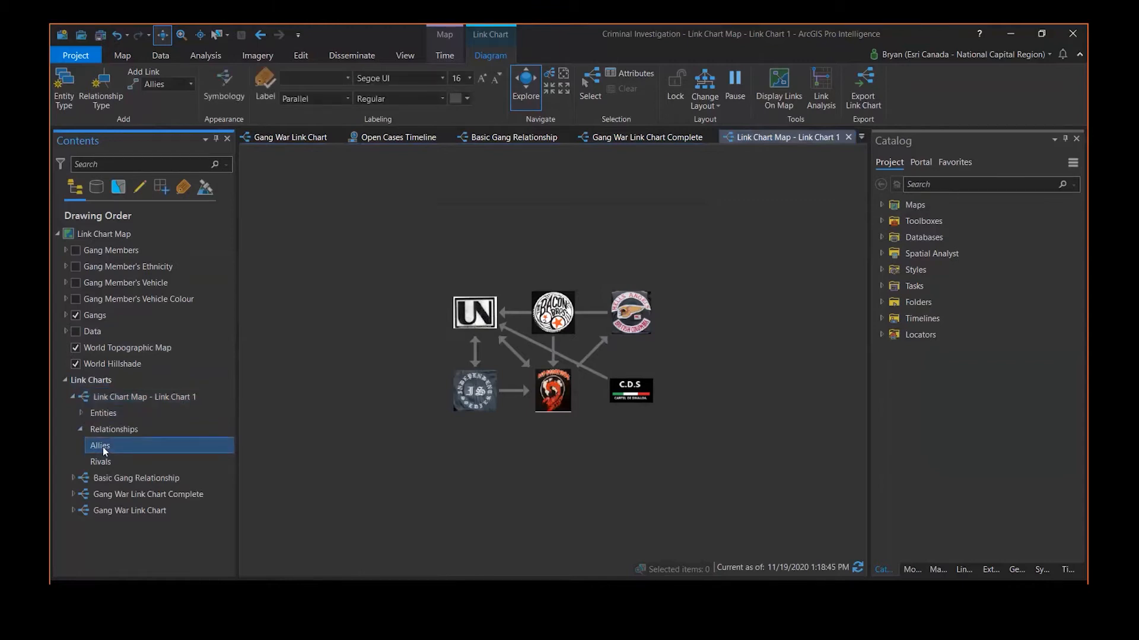
{"action": "left_click", "coordinate": [225, 95]}
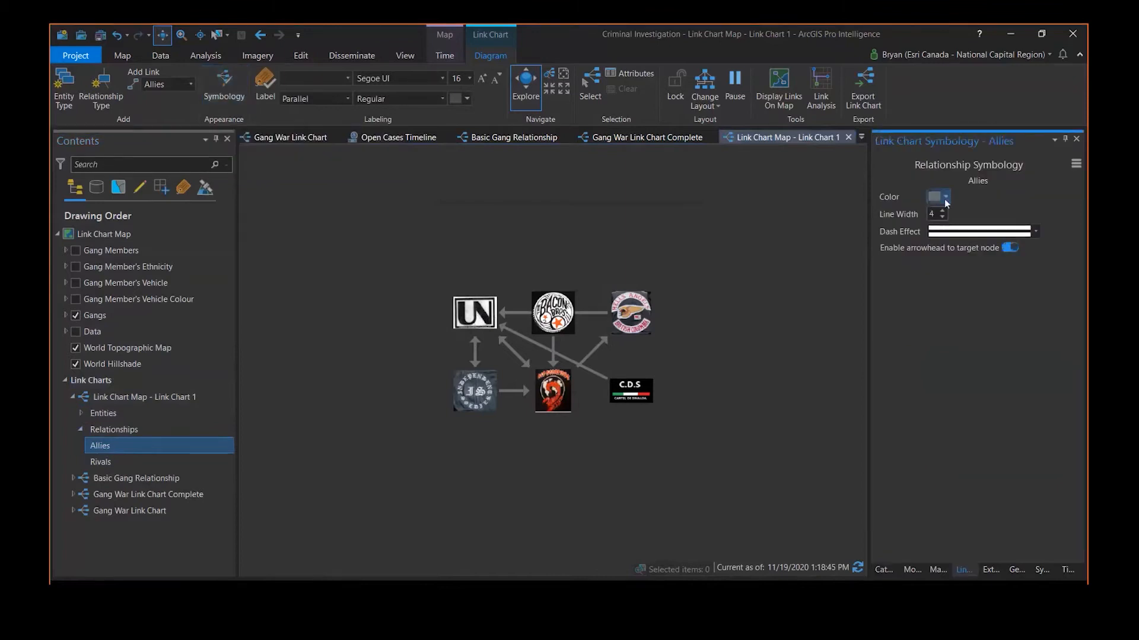
{"action": "left_click", "coordinate": [945, 198]}
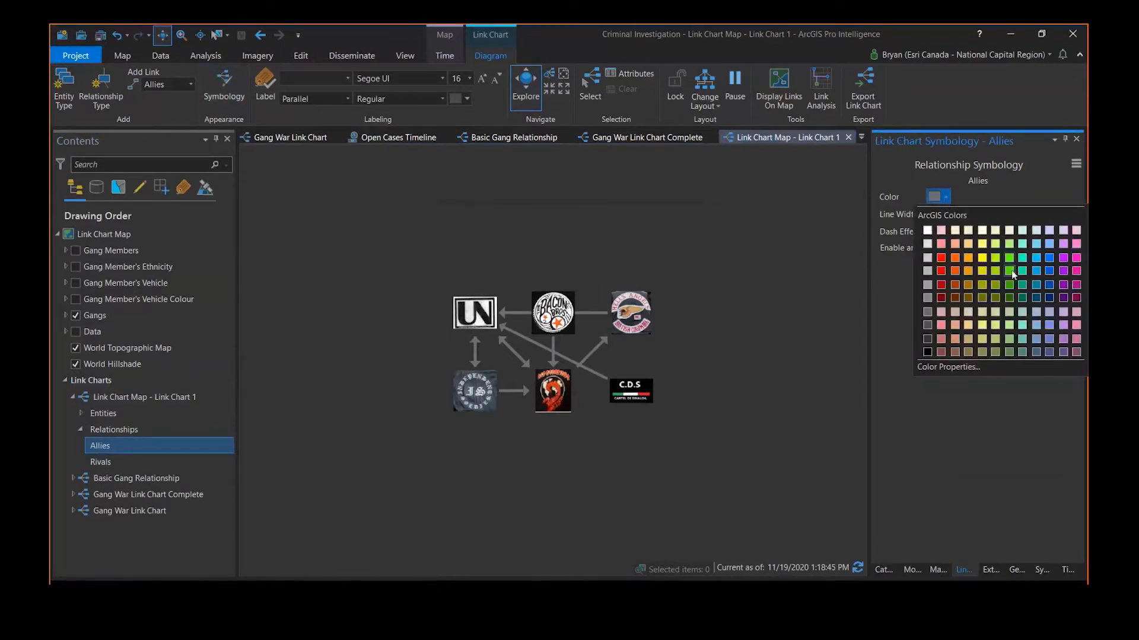
{"action": "left_click", "coordinate": [1010, 272]}
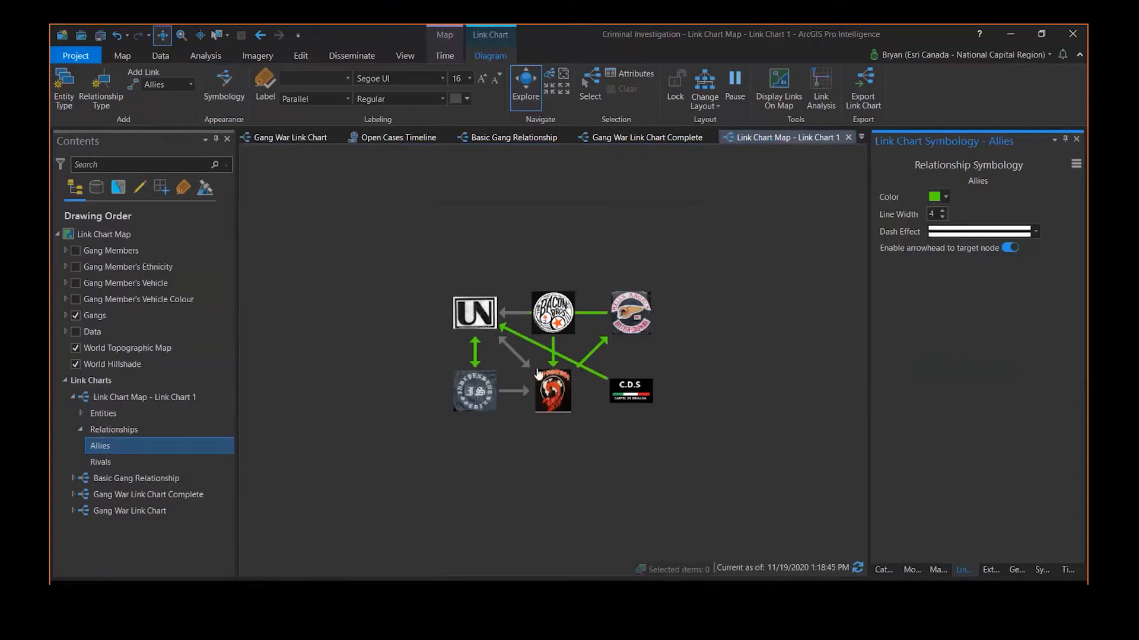
Step: Change the Rivals relationship colour to red and apply the Organic layout to the link chart
{"action": "left_click", "coordinate": [112, 461]}
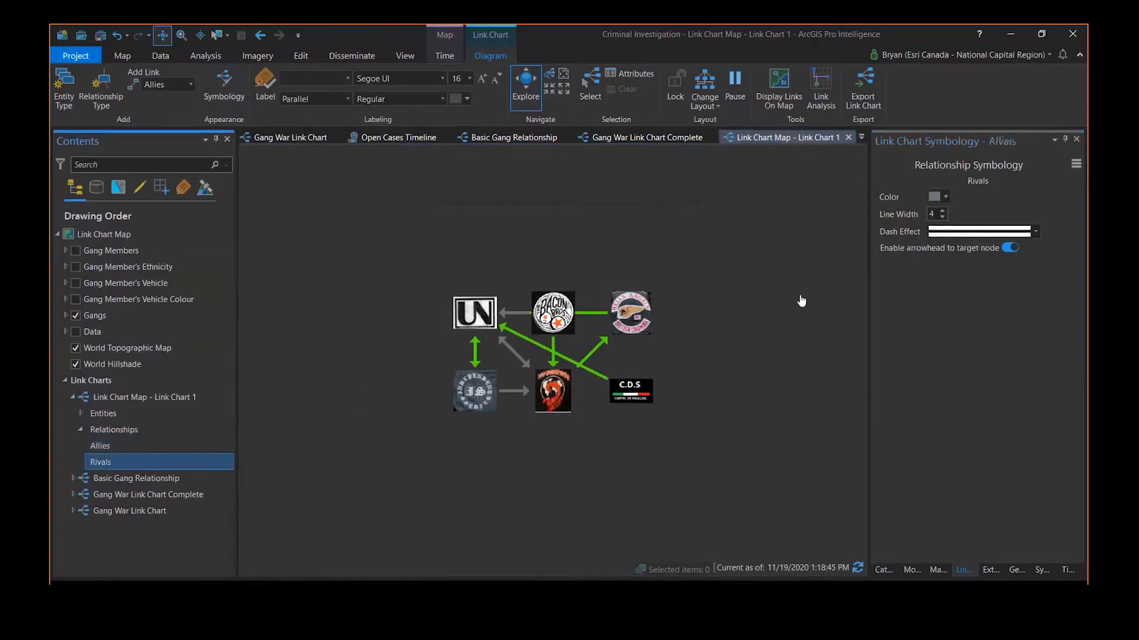
{"action": "left_click", "coordinate": [940, 198]}
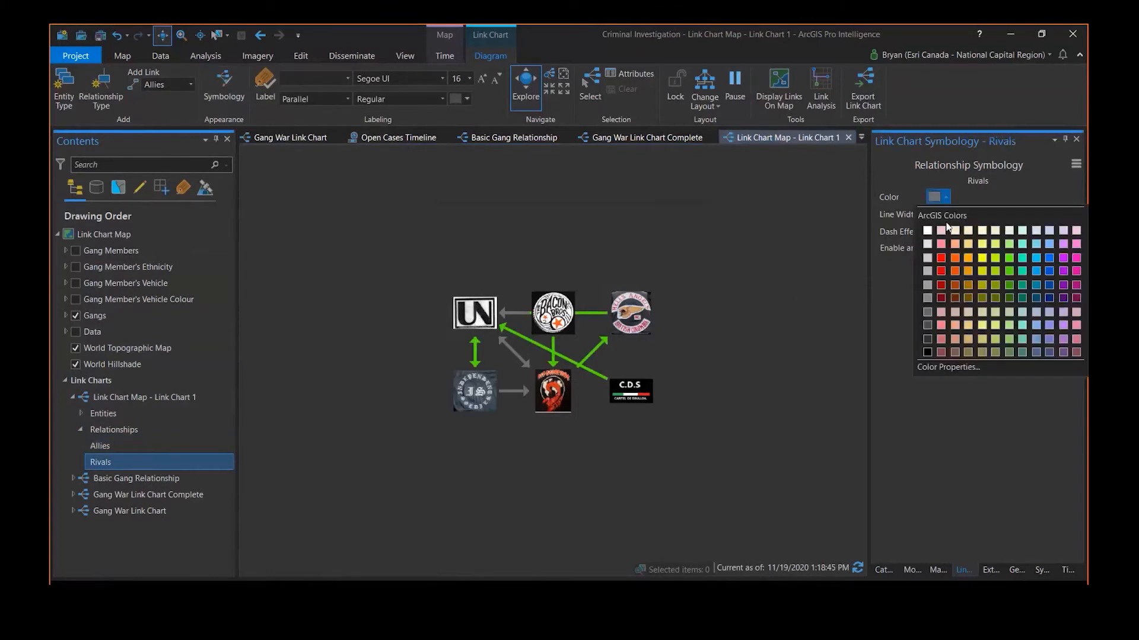
{"action": "left_click", "coordinate": [943, 260]}
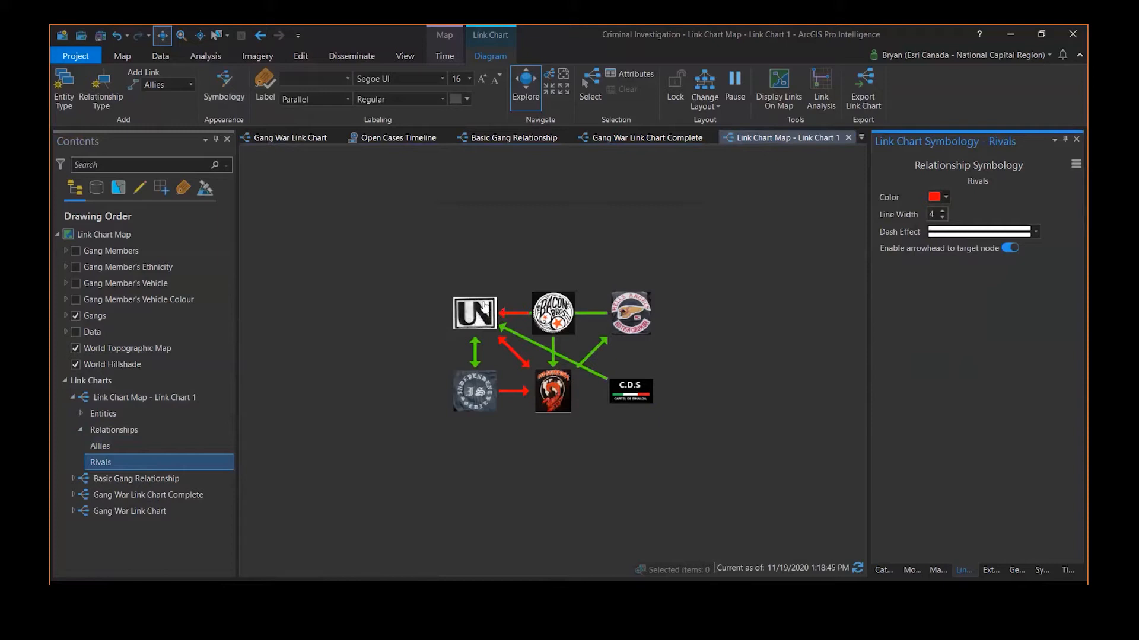
{"action": "left_click", "coordinate": [711, 106]}
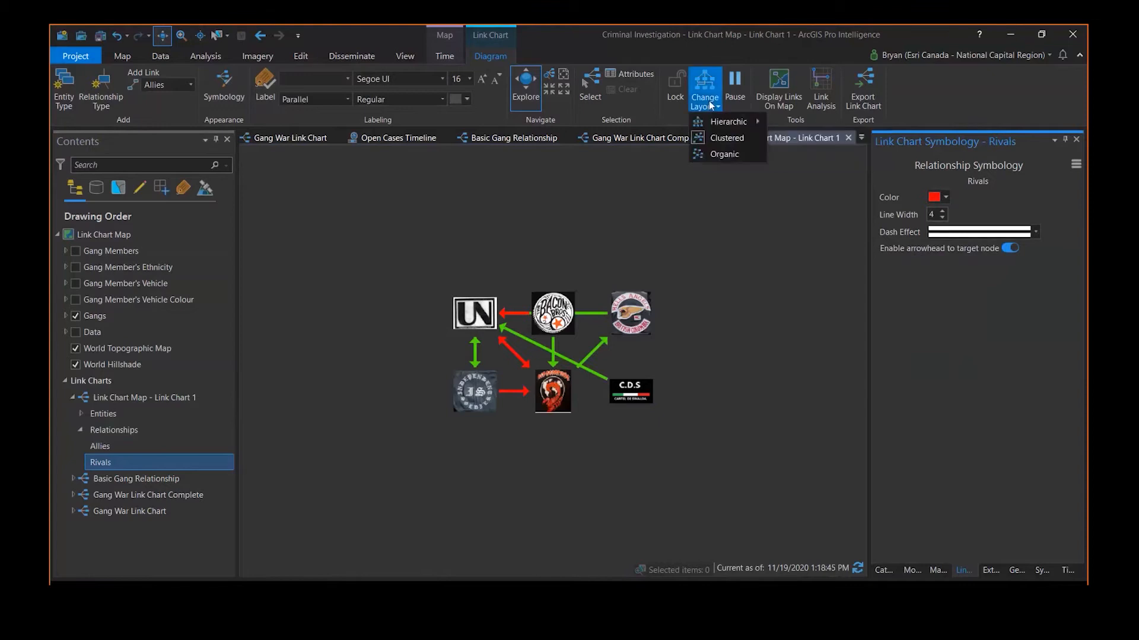
{"action": "left_click", "coordinate": [728, 155]}
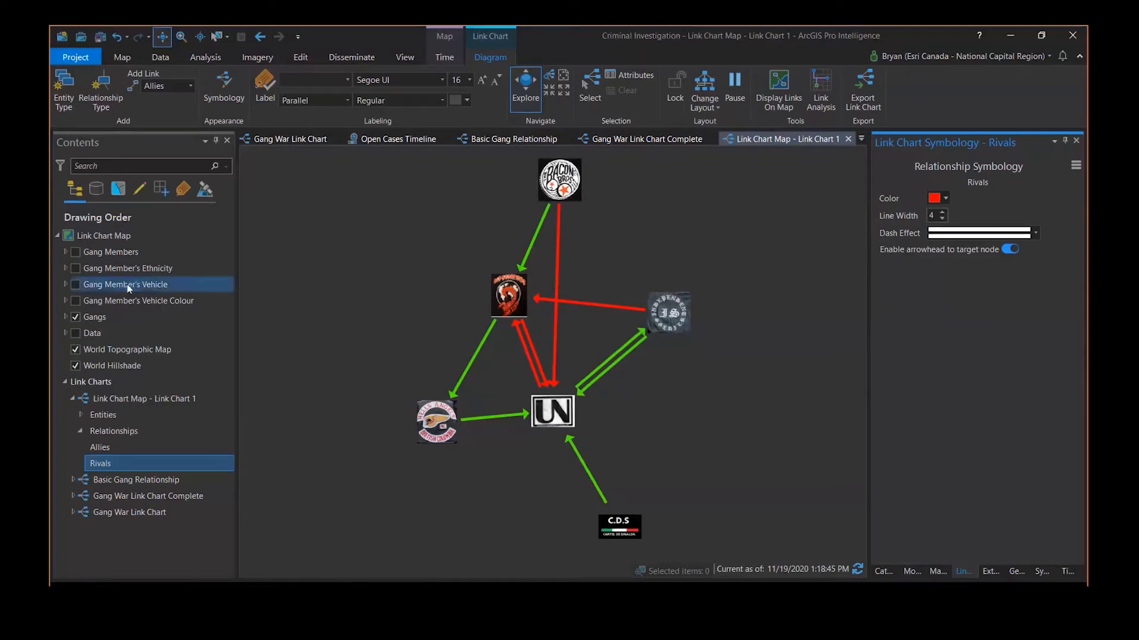
Step: Review the Gang Members attribute table through to the vehicle colour and ethnicity fields, and close it
{"action": "left_click", "coordinate": [112, 255]}
{"action": "right_click", "coordinate": [111, 253]}
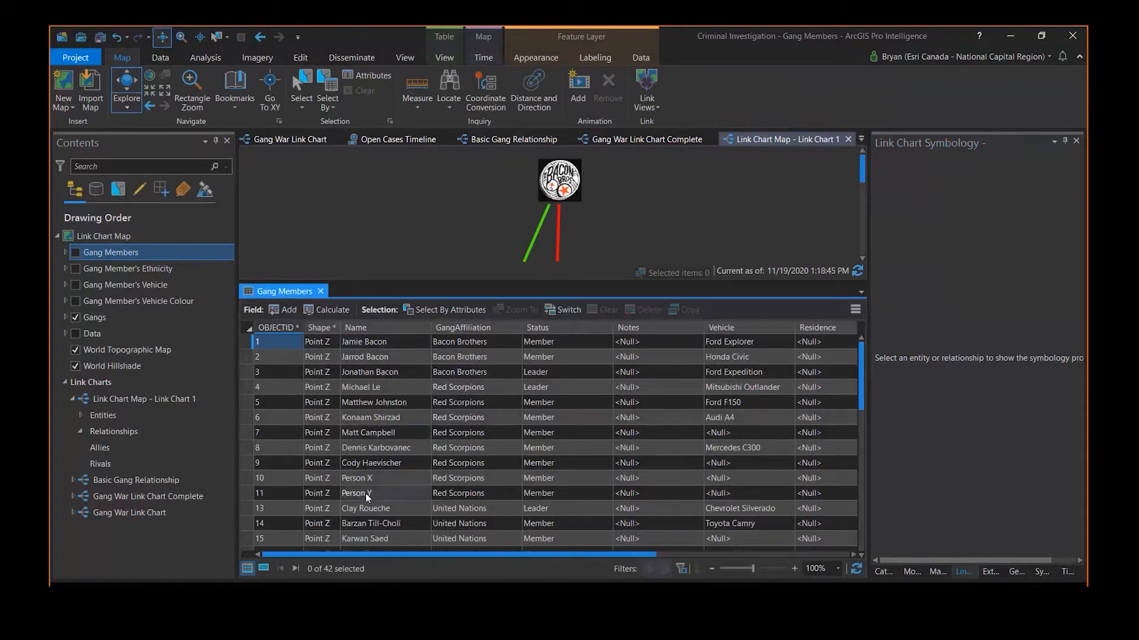
{"action": "mouse_move", "coordinate": [462, 335]}
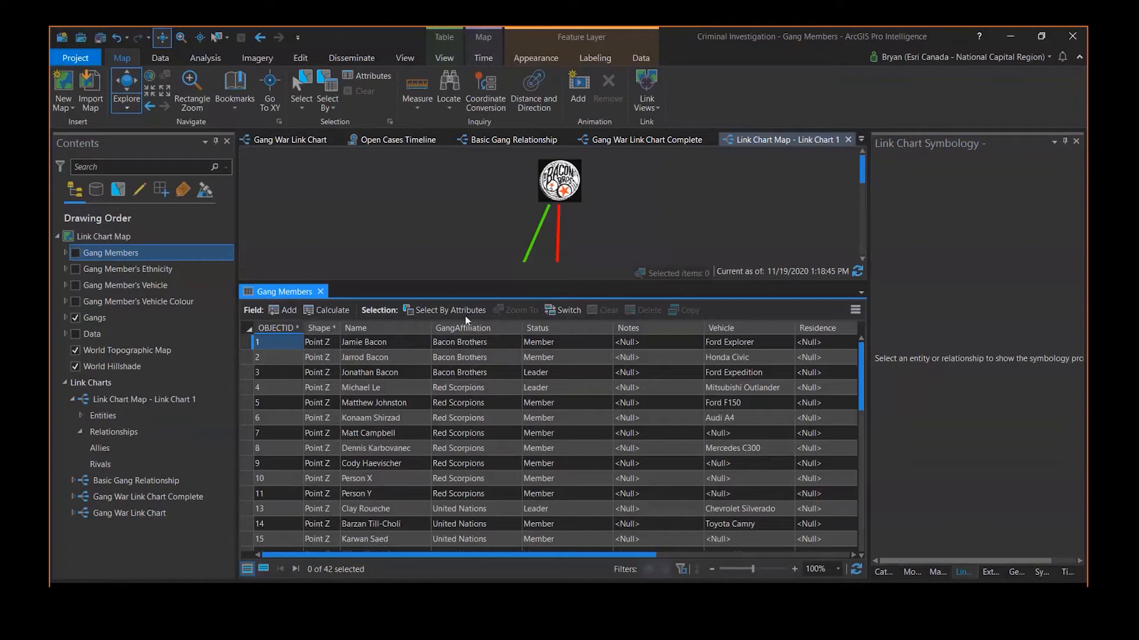
{"action": "left_click_drag", "start_coordinate": [540, 555], "coordinate": [788, 540]}
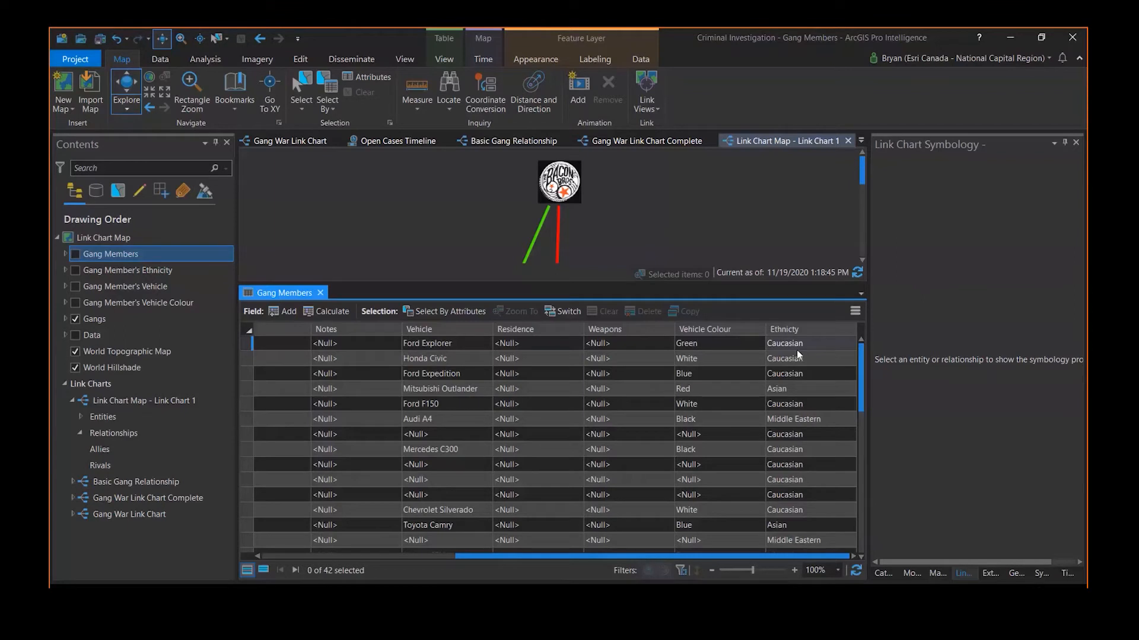
{"action": "left_click", "coordinate": [319, 292]}
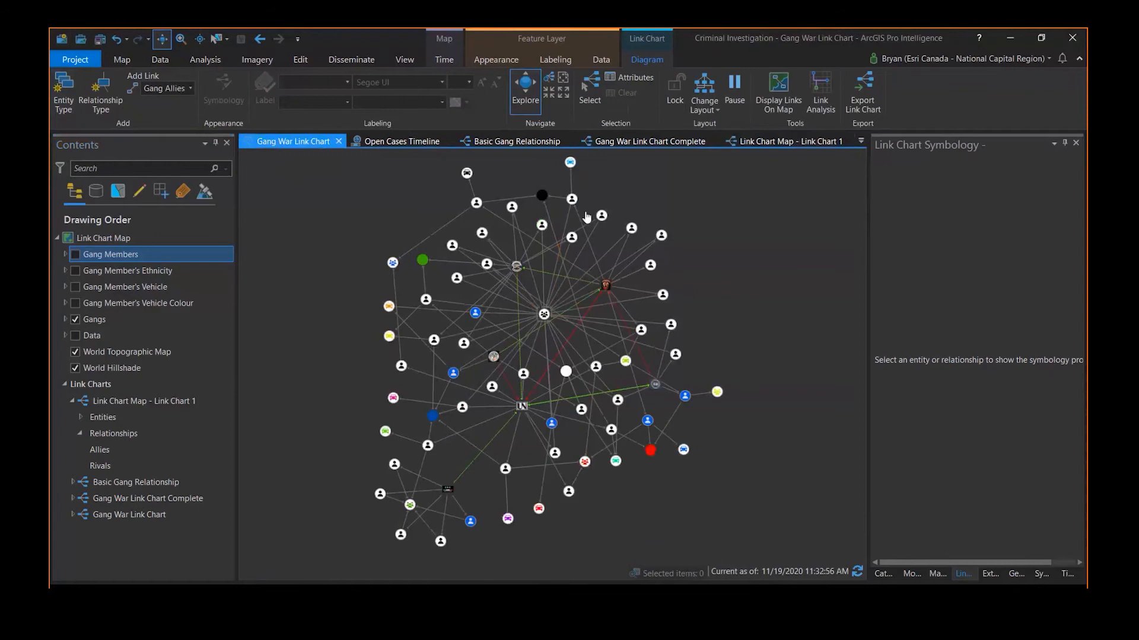
Step: Examine the Gang War Link Chart up close around the United Nations gang and its connected members, allies and rivals
{"action": "scroll", "coordinate": [507, 338], "scroll_direction": "up", "scroll_amount": 4}
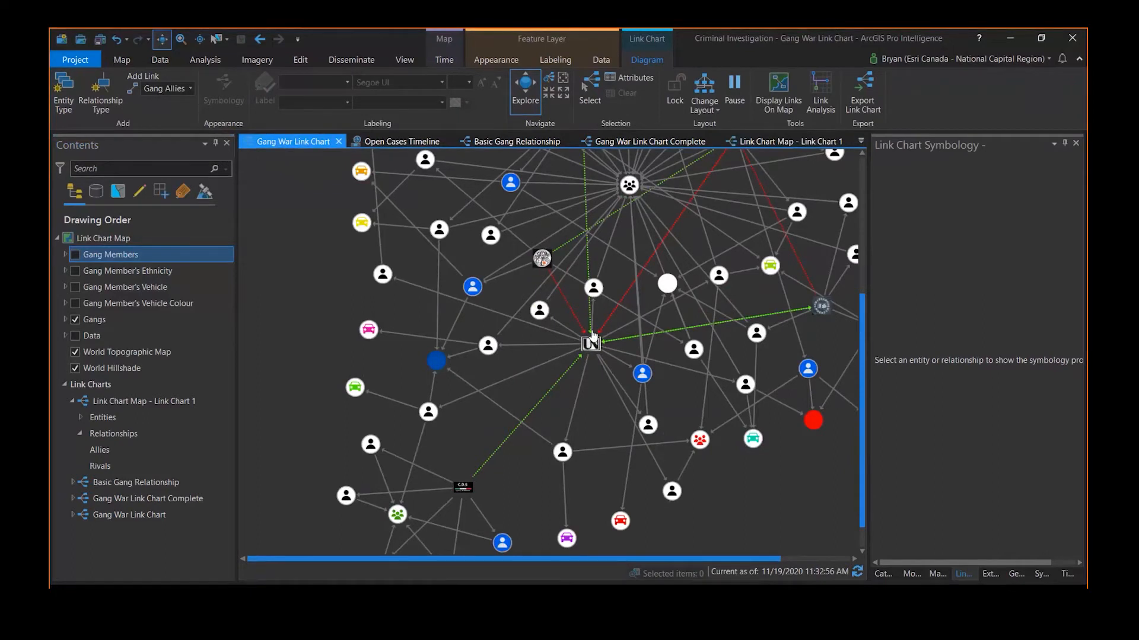
{"action": "left_click_drag", "start_coordinate": [503, 432], "coordinate": [503, 470]}
{"action": "left_click_drag", "start_coordinate": [605, 353], "coordinate": [594, 396]}
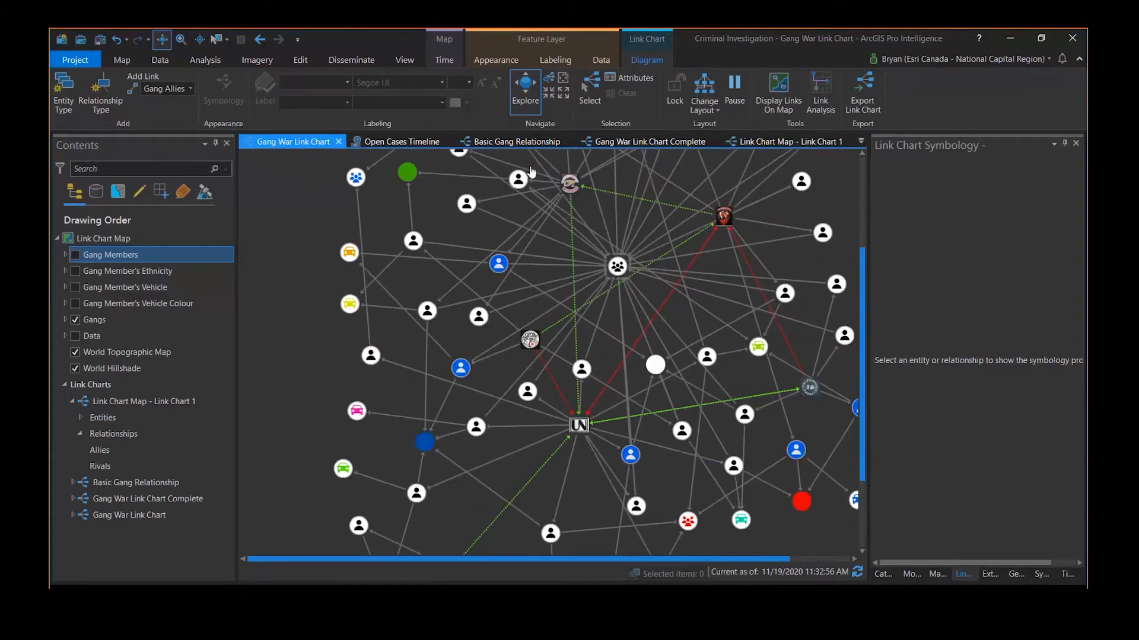
{"action": "left_click_drag", "start_coordinate": [519, 412], "coordinate": [522, 291]}
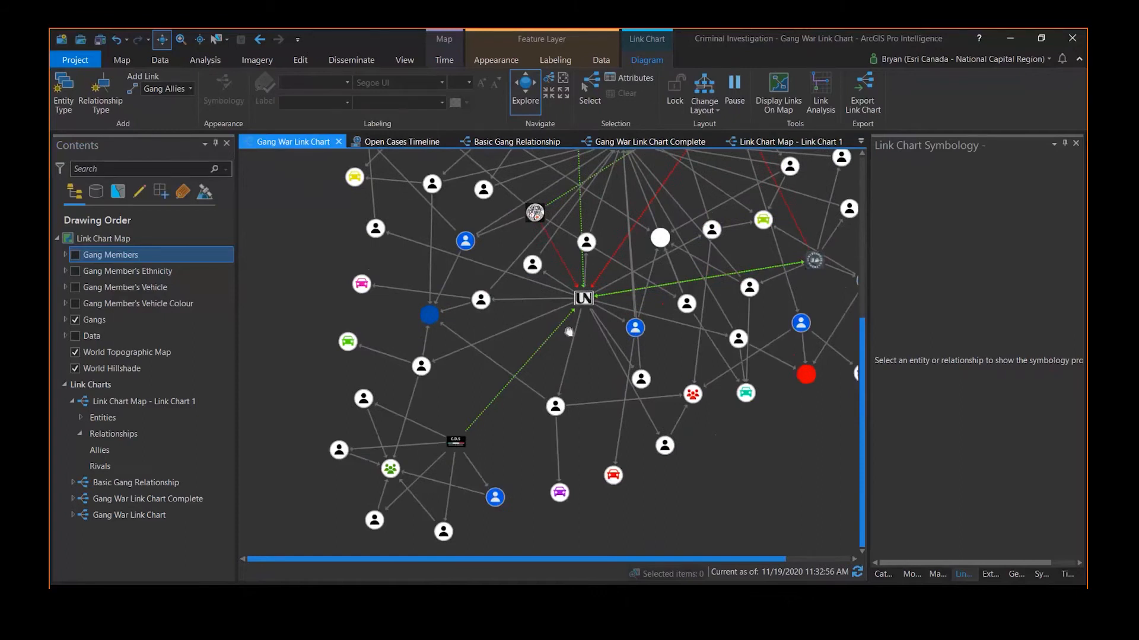
{"action": "left_click_drag", "start_coordinate": [569, 333], "coordinate": [536, 459]}
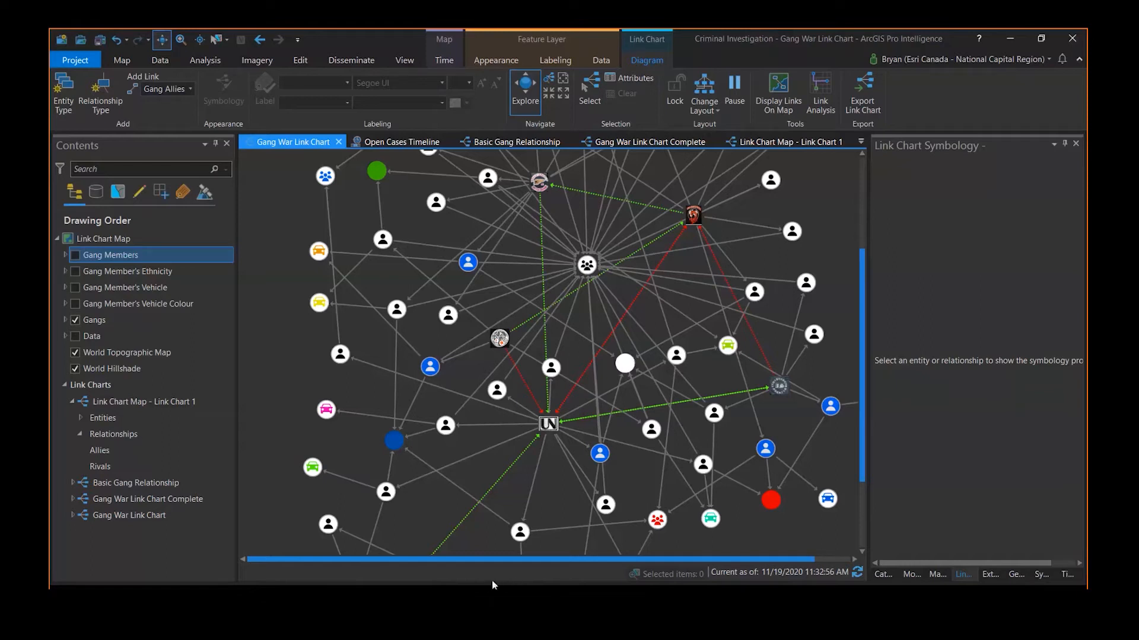
Step: Switch to the British Columbia 2009 Open Cases 2 presentation in PowerPoint and read the case details on slide 2
{"action": "mouse_move", "coordinate": [487, 589]}
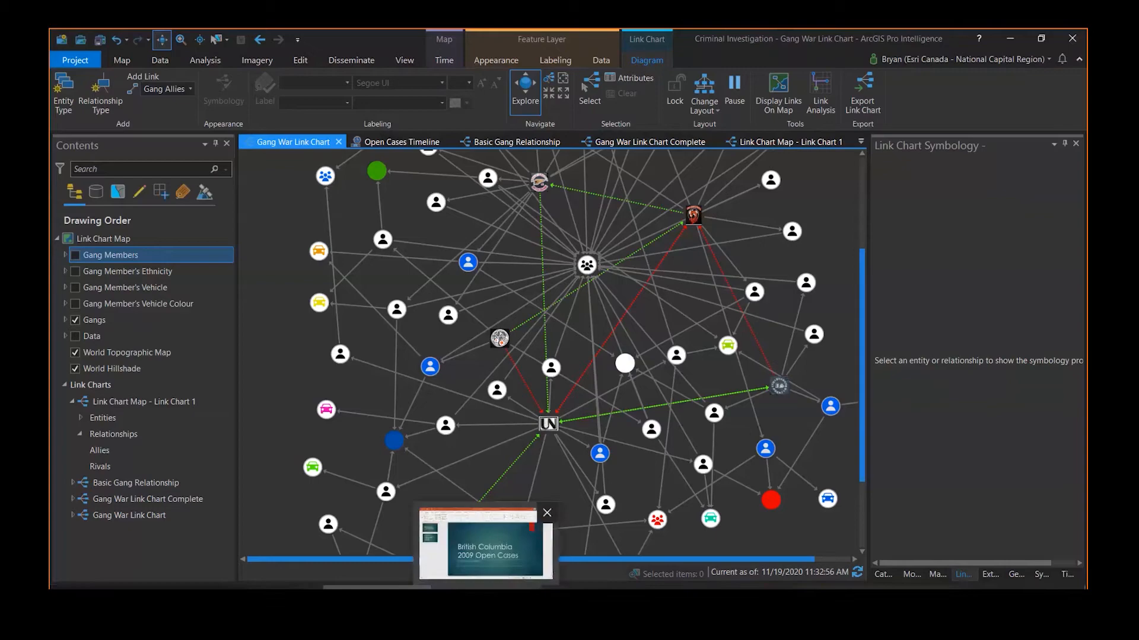
{"action": "left_click", "coordinate": [486, 542]}
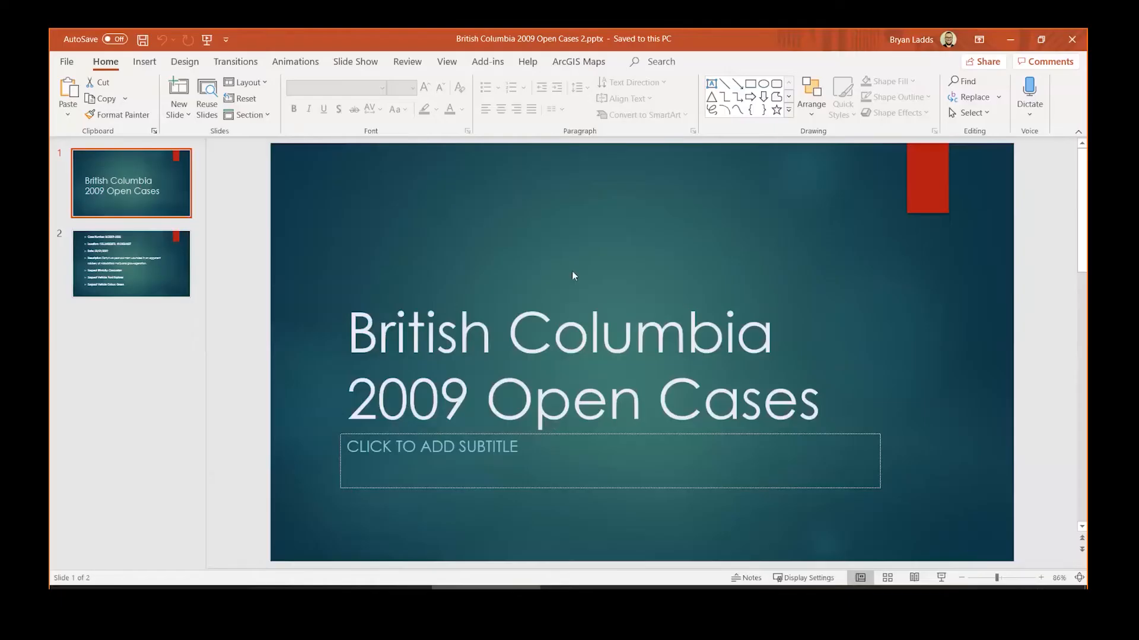
{"action": "left_click", "coordinate": [138, 283]}
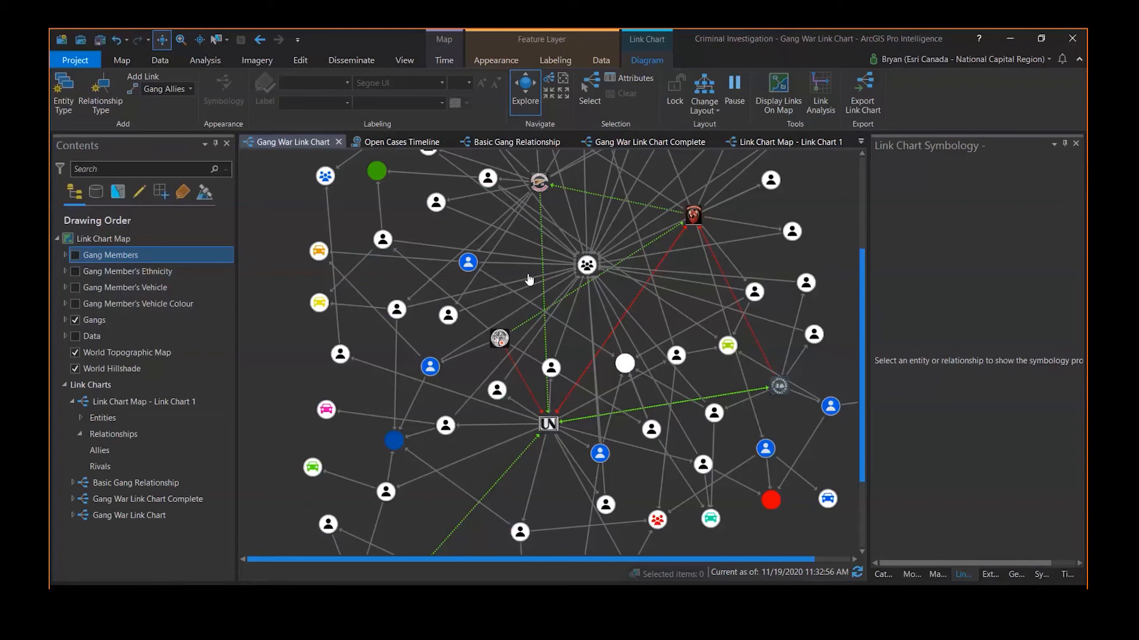
Step: Back in ArcGIS Pro, start Extract Locations and add the project's OpenCases folder as the input
{"action": "left_click", "coordinate": [159, 60]}
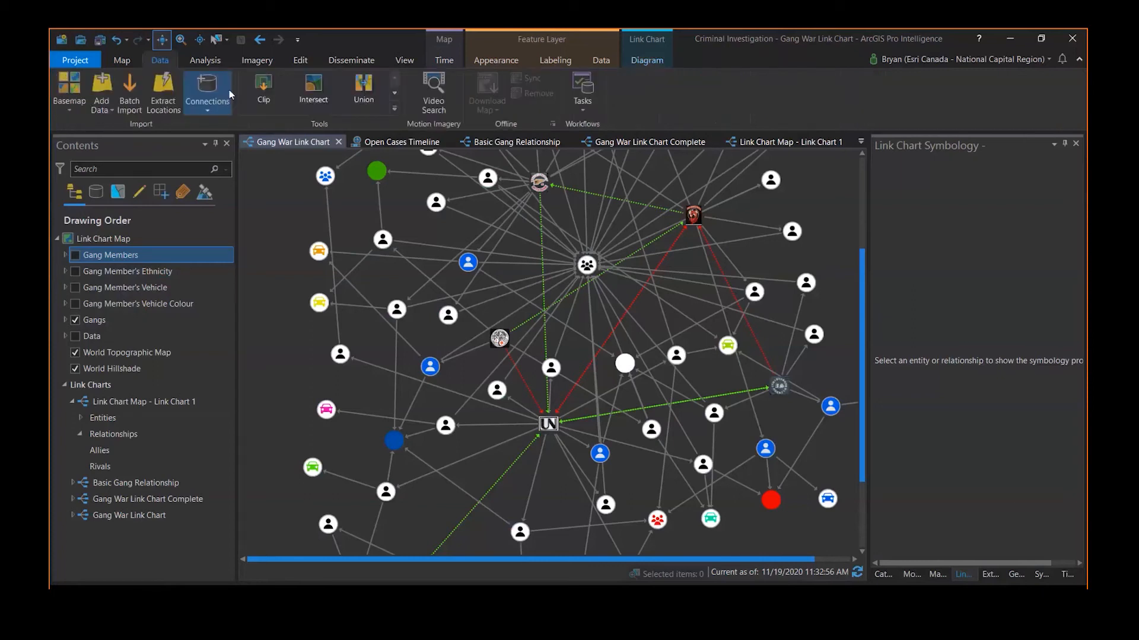
{"action": "left_click", "coordinate": [164, 100]}
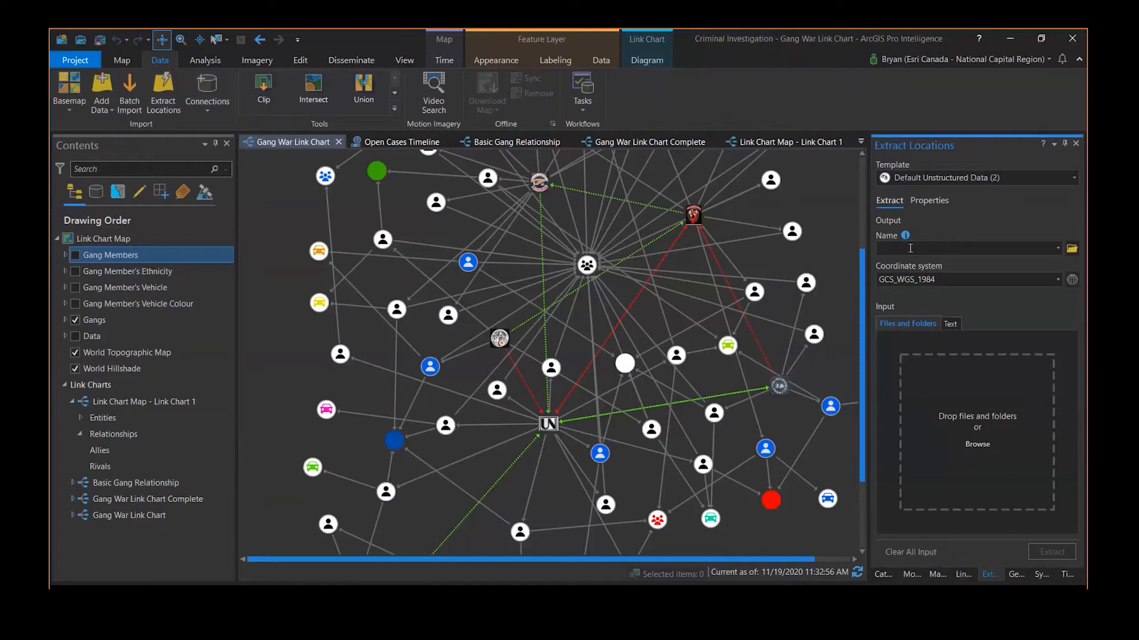
{"action": "left_click", "coordinate": [978, 445]}
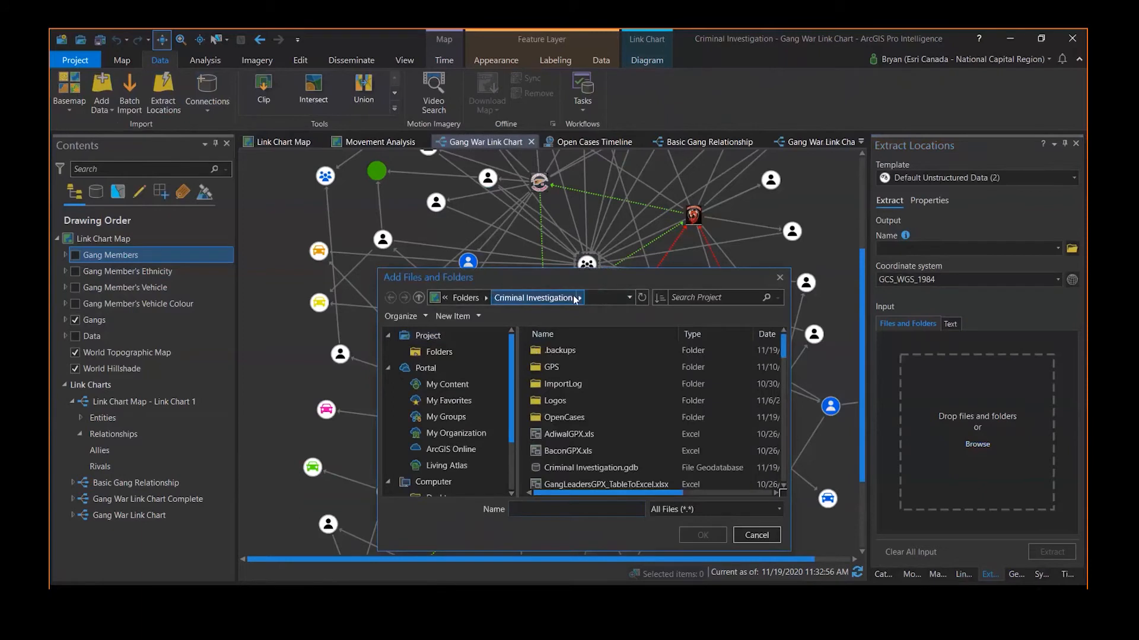
{"action": "left_click", "coordinate": [574, 418]}
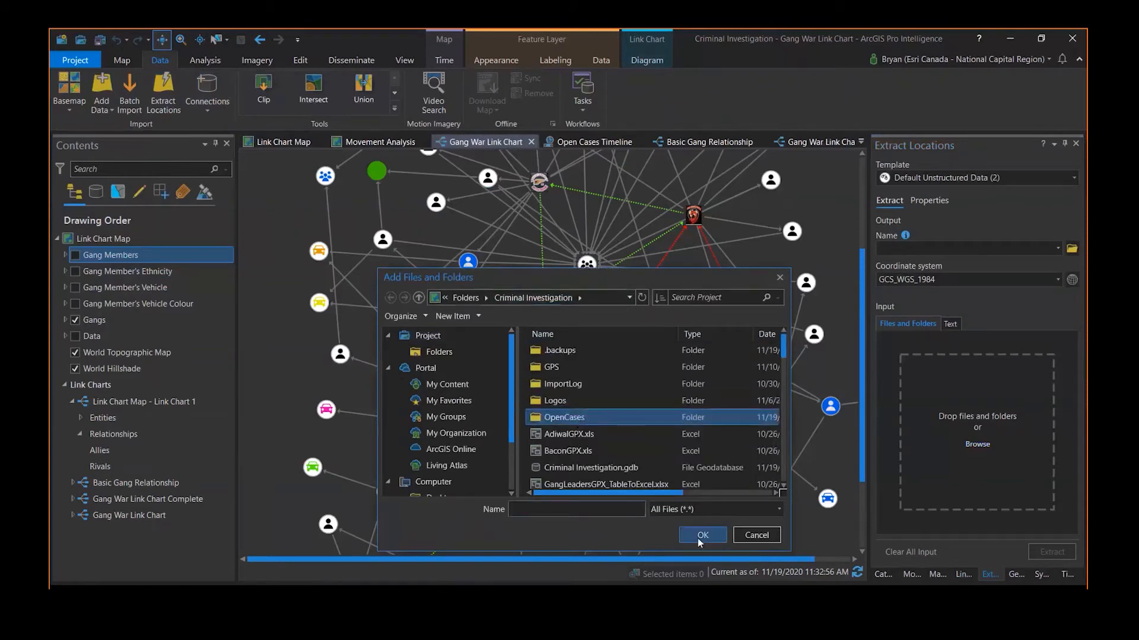
{"action": "left_click", "coordinate": [700, 536]}
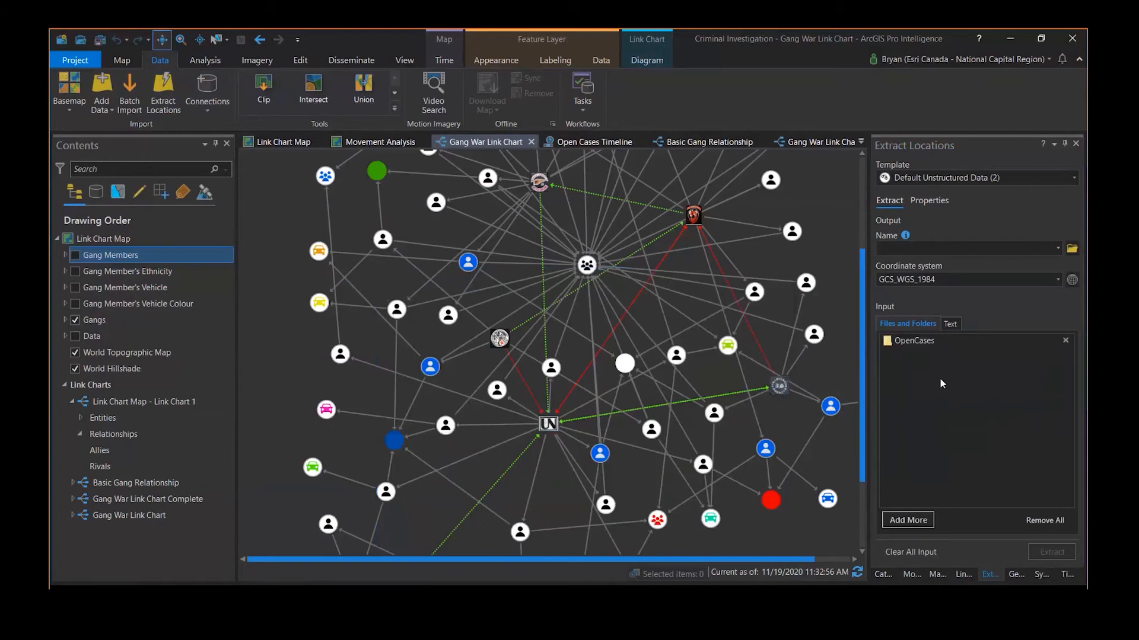
Step: Name the location extraction's output feature class OpenCases1
{"action": "left_click", "coordinate": [890, 249]}
{"action": "type", "text": "Open"}
{"action": "key", "text": "BackSpace"}
{"action": "type", "text": "Cases"}
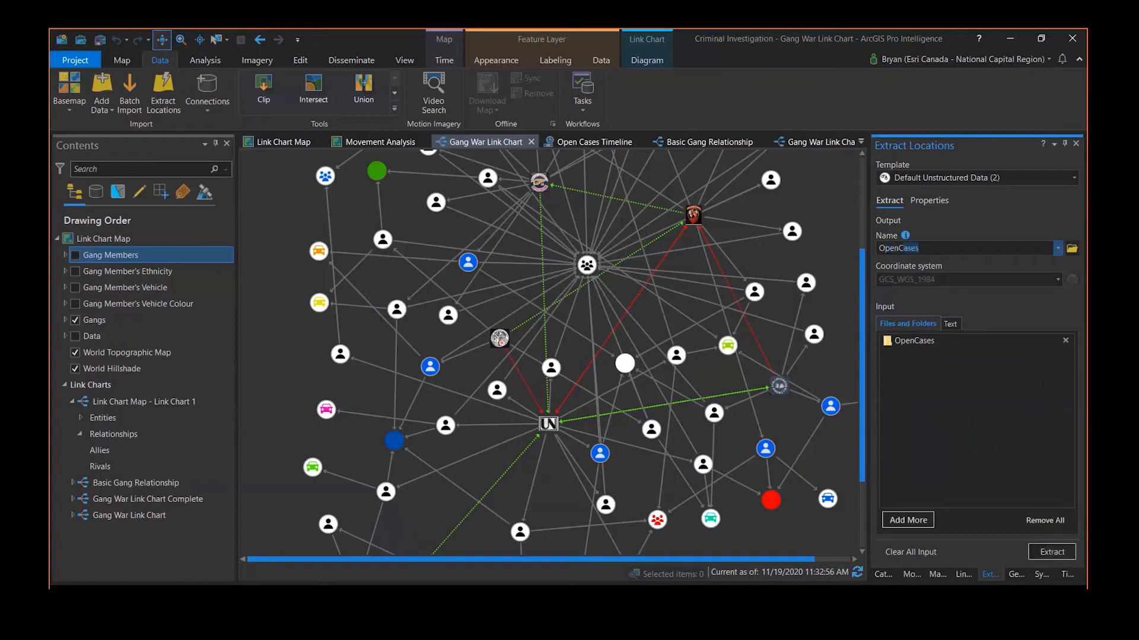
{"action": "type", "text": "1"}
Step: Review the date and custom attribute extraction settings, including the Case Info and Description attributes of the ColdCaseInfo file
{"action": "left_click", "coordinate": [936, 202]}
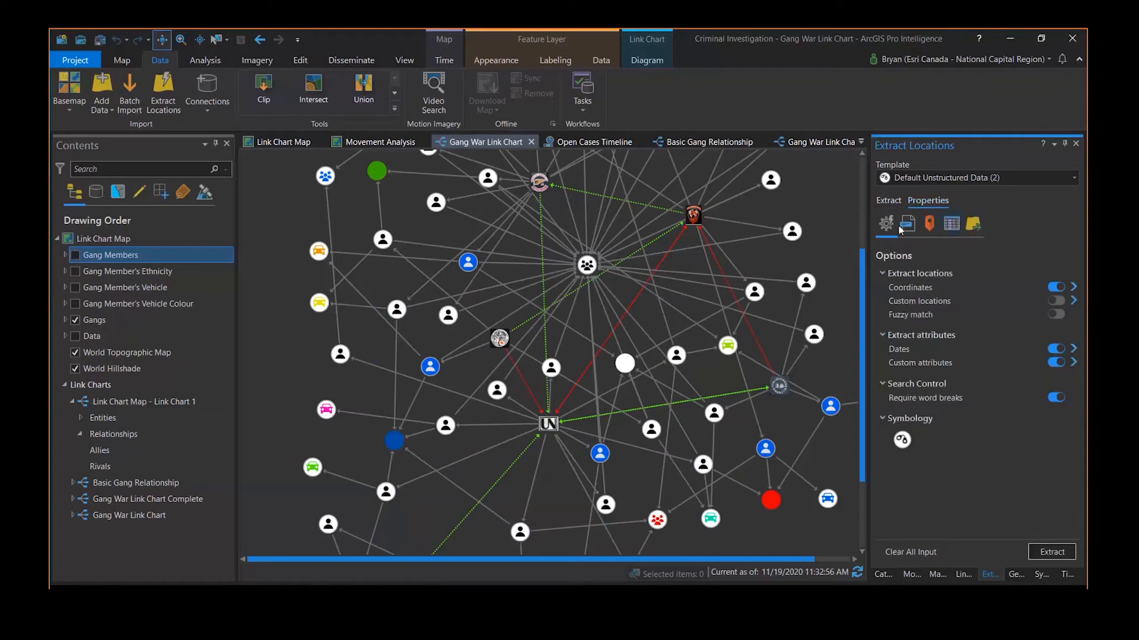
{"action": "left_click", "coordinate": [952, 225]}
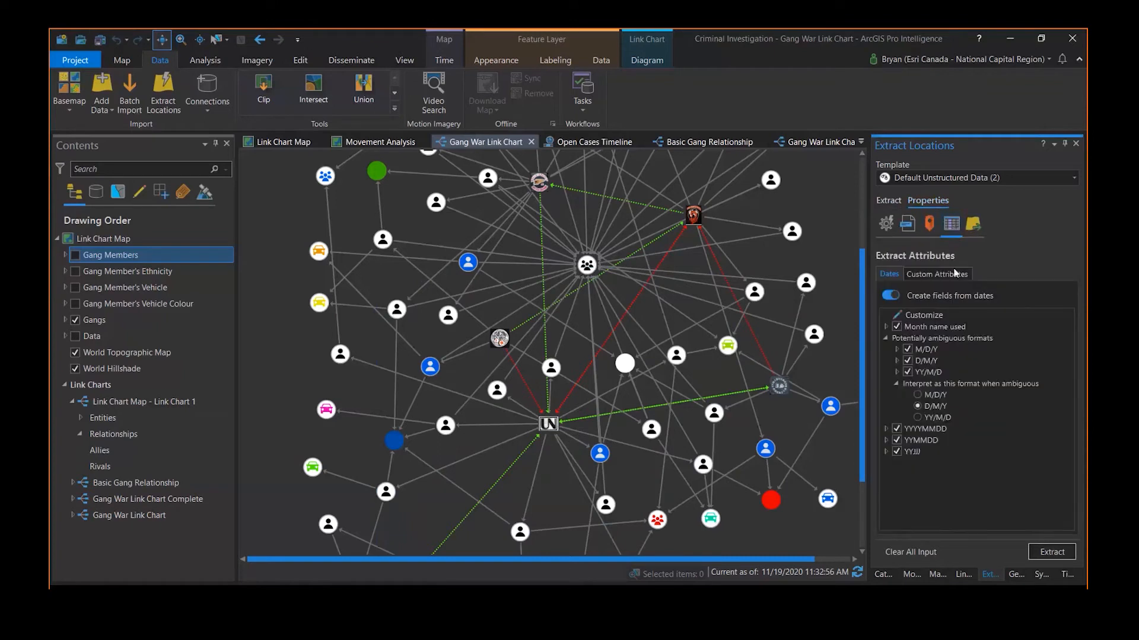
{"action": "left_click", "coordinate": [936, 274]}
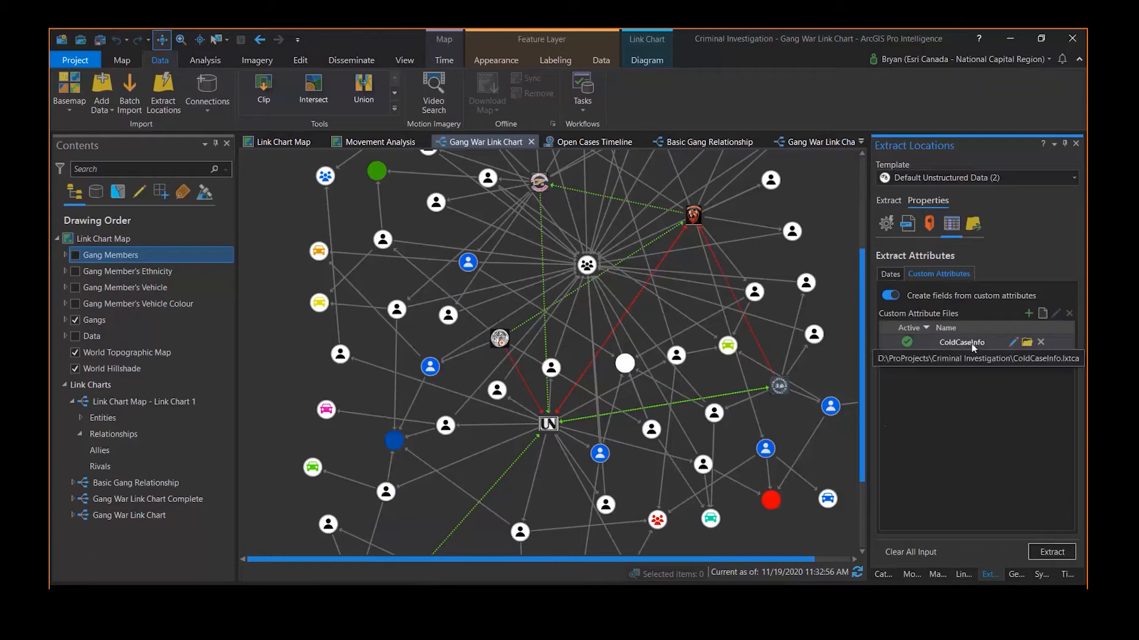
{"action": "left_click", "coordinate": [1013, 343]}
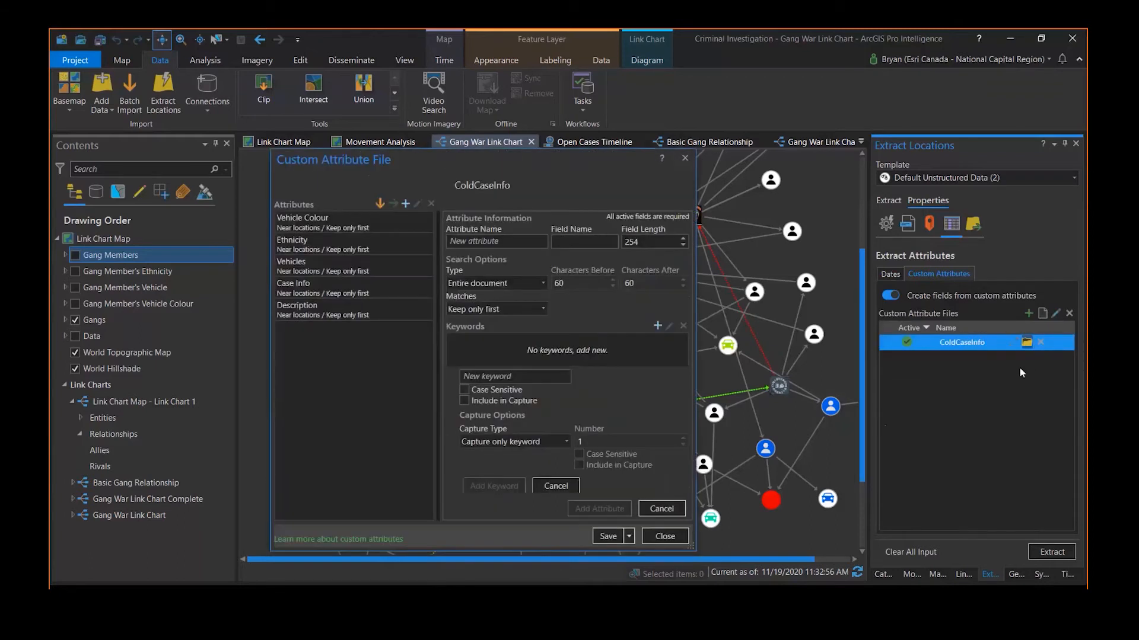
{"action": "mouse_move", "coordinate": [318, 248]}
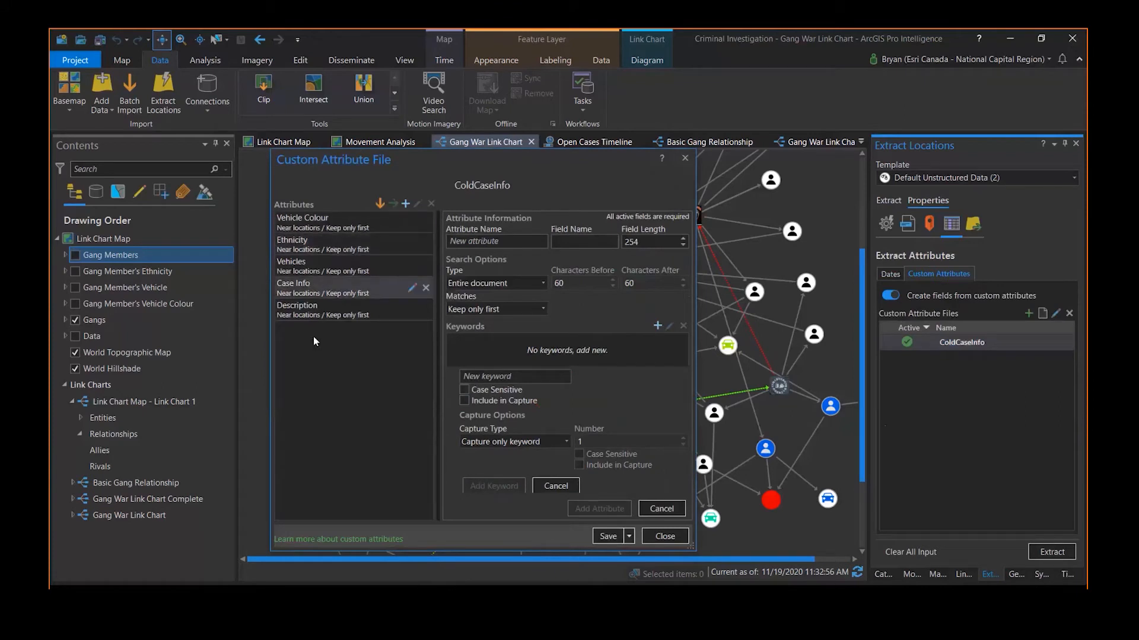
{"action": "left_click", "coordinate": [301, 287]}
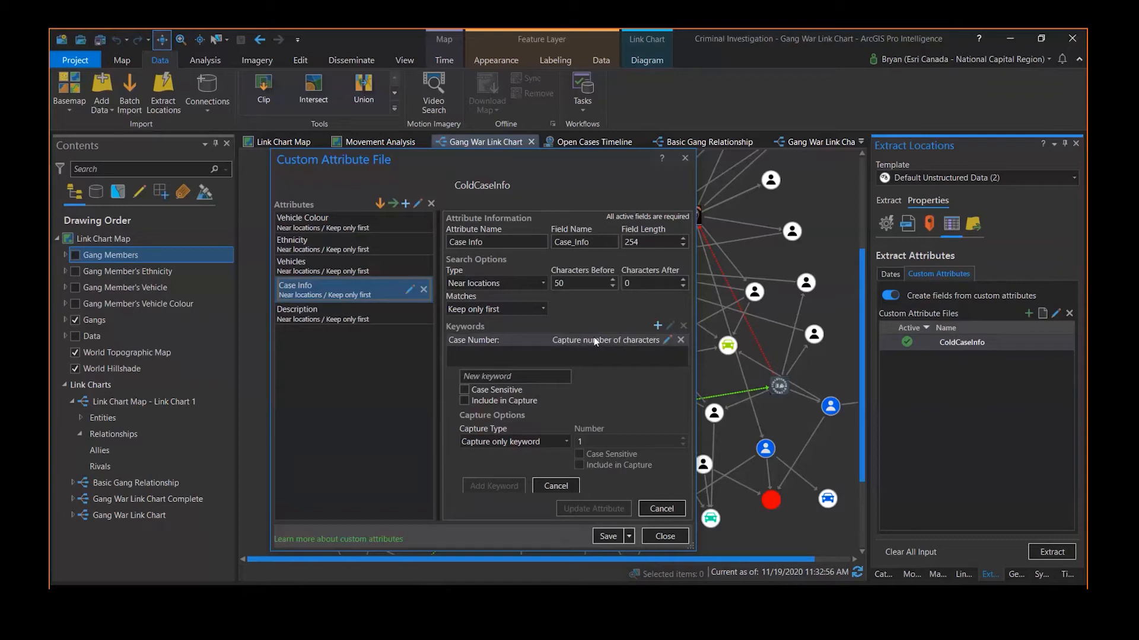
{"action": "left_click", "coordinate": [335, 317]}
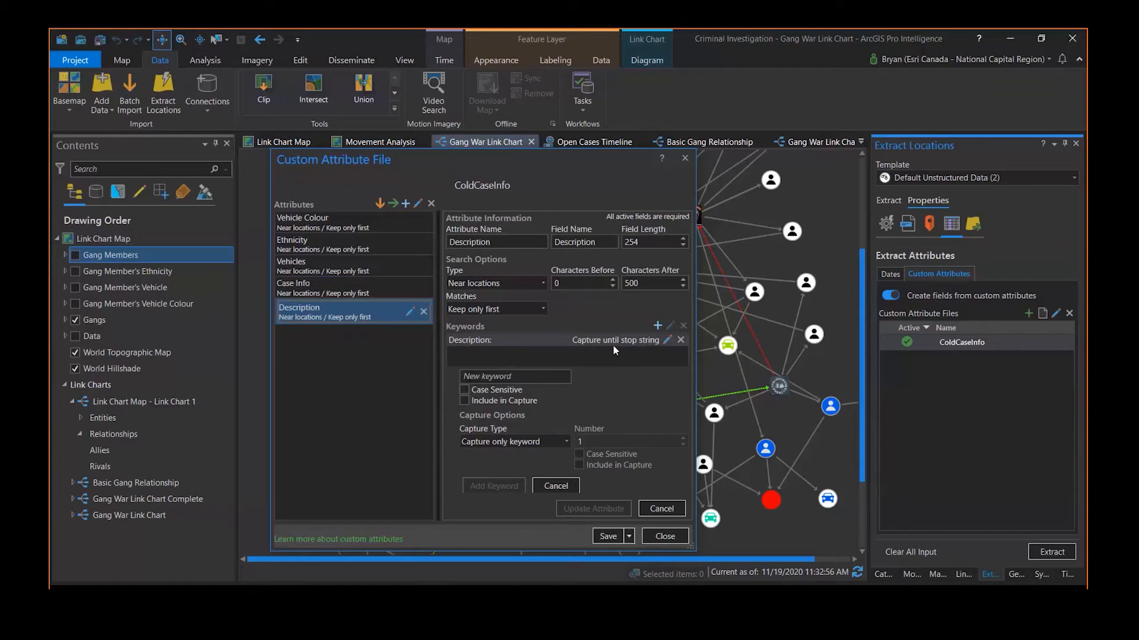
{"action": "left_click", "coordinate": [685, 161]}
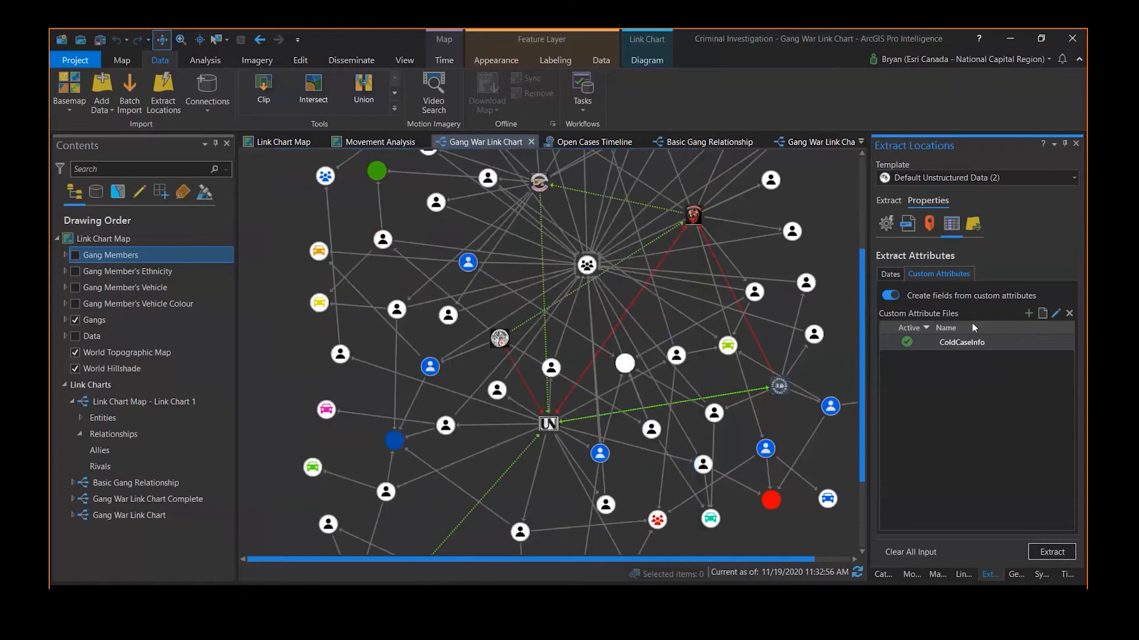
Step: Change the extraction output name to OpenCases2 and run the location extraction
{"action": "left_click", "coordinate": [890, 201]}
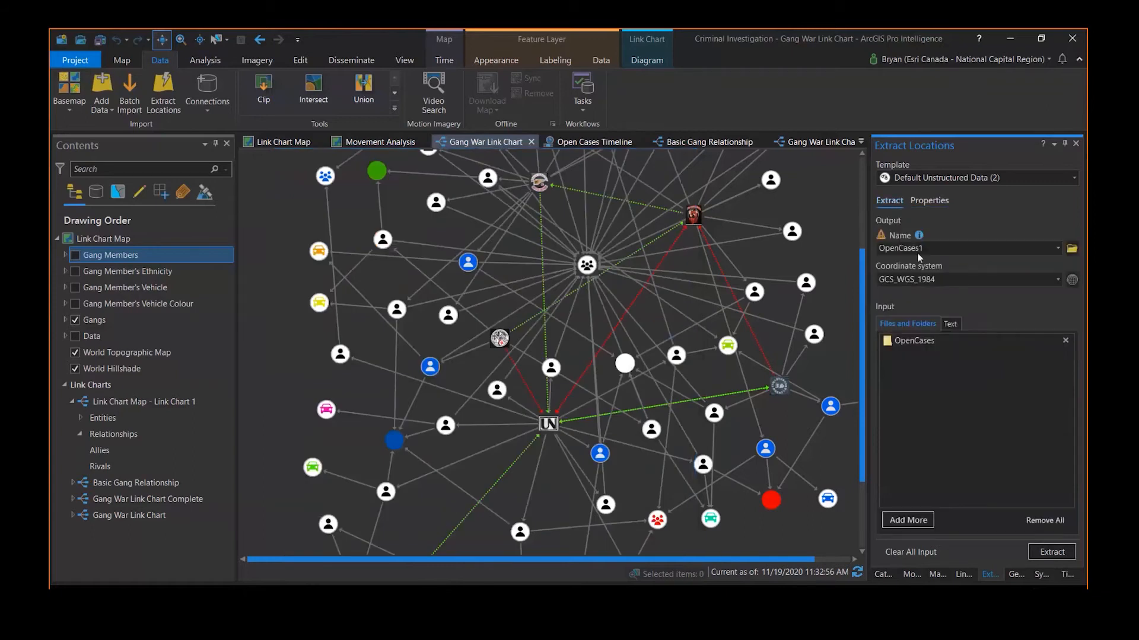
{"action": "key", "text": "BackSpace"}
{"action": "type", "text": "2"}
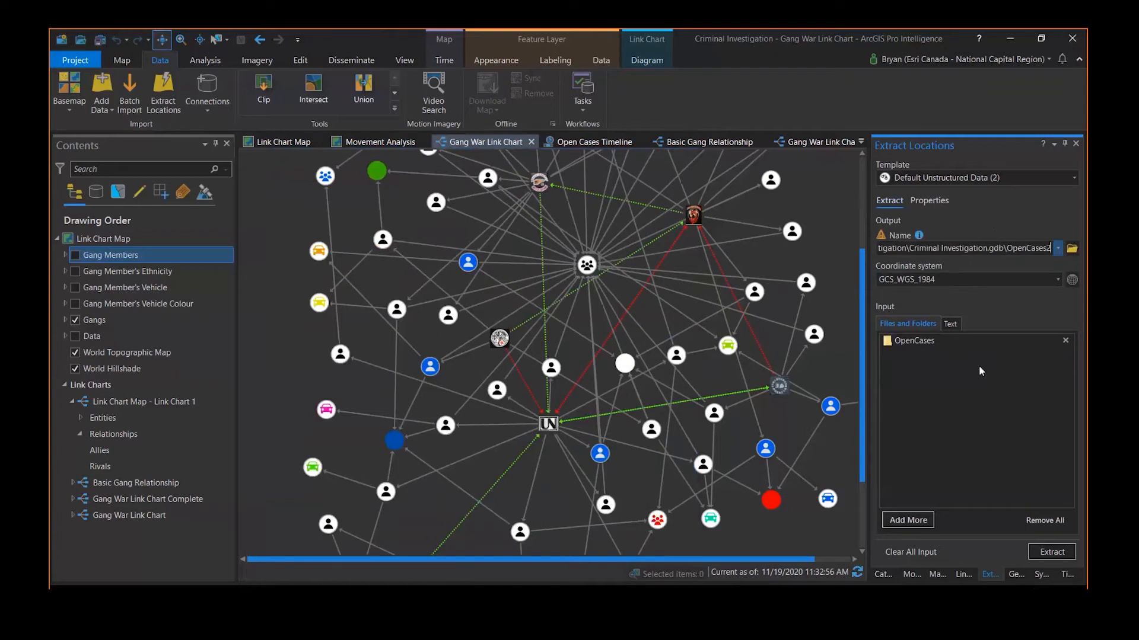
{"action": "left_click", "coordinate": [1051, 552]}
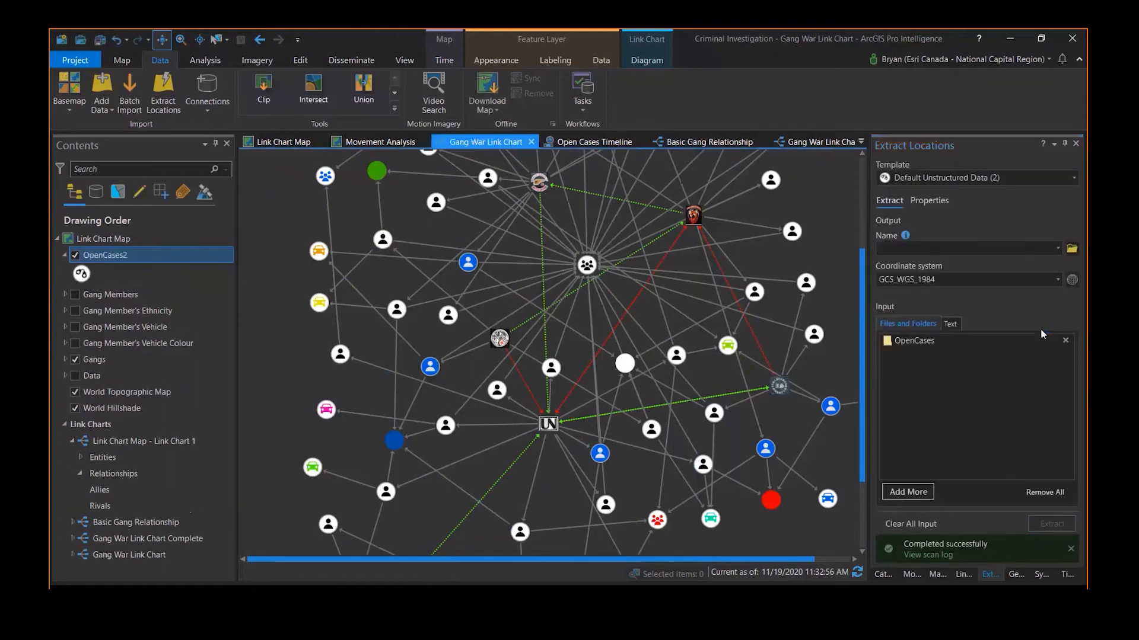
Step: Show the Link Chart Map and open the attribute table of the OpenCases2 layer
{"action": "left_click", "coordinate": [285, 143]}
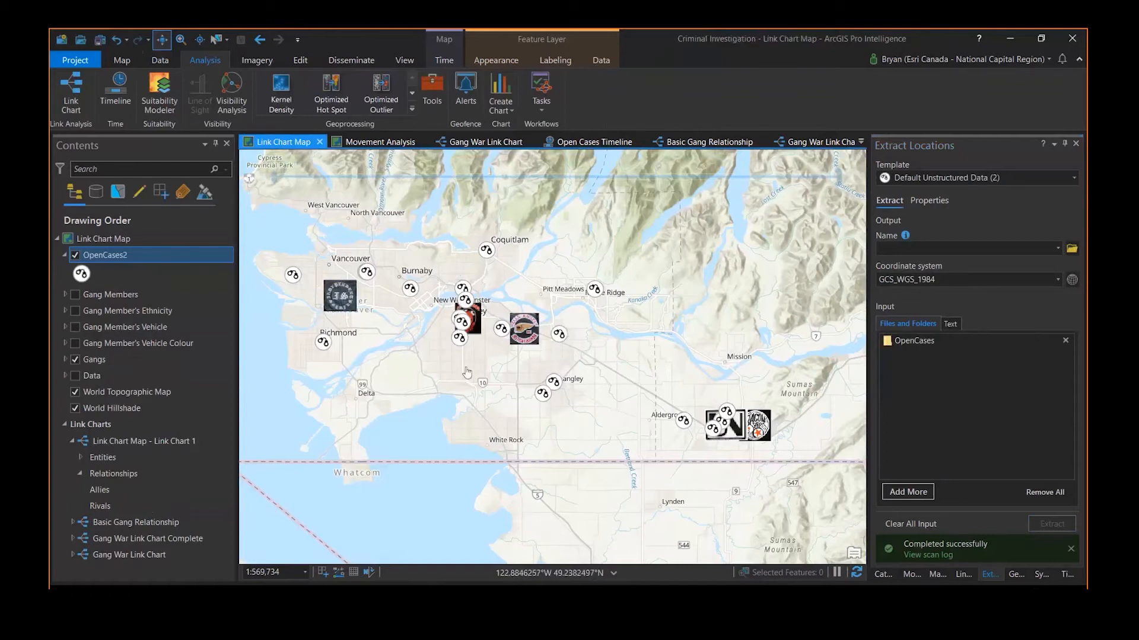
{"action": "right_click", "coordinate": [108, 254]}
{"action": "left_click", "coordinate": [168, 179]}
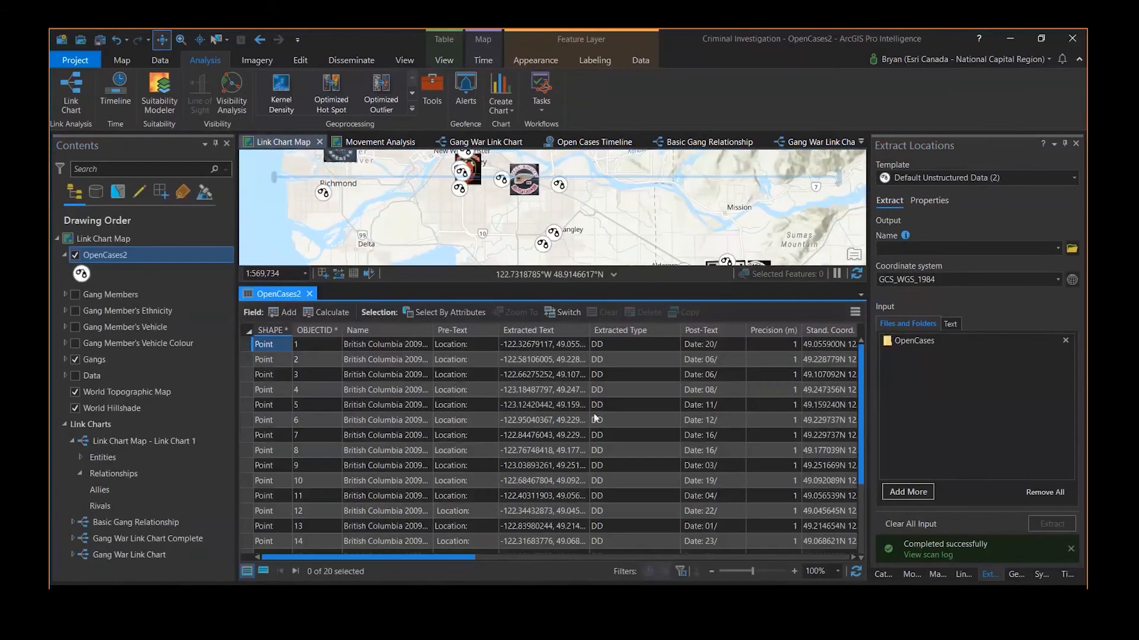
Step: Review the vehicle, ethnicity and case information columns of the OpenCases2 attribute table, and close the table
{"action": "left_click_drag", "start_coordinate": [446, 561], "coordinate": [843, 560]}
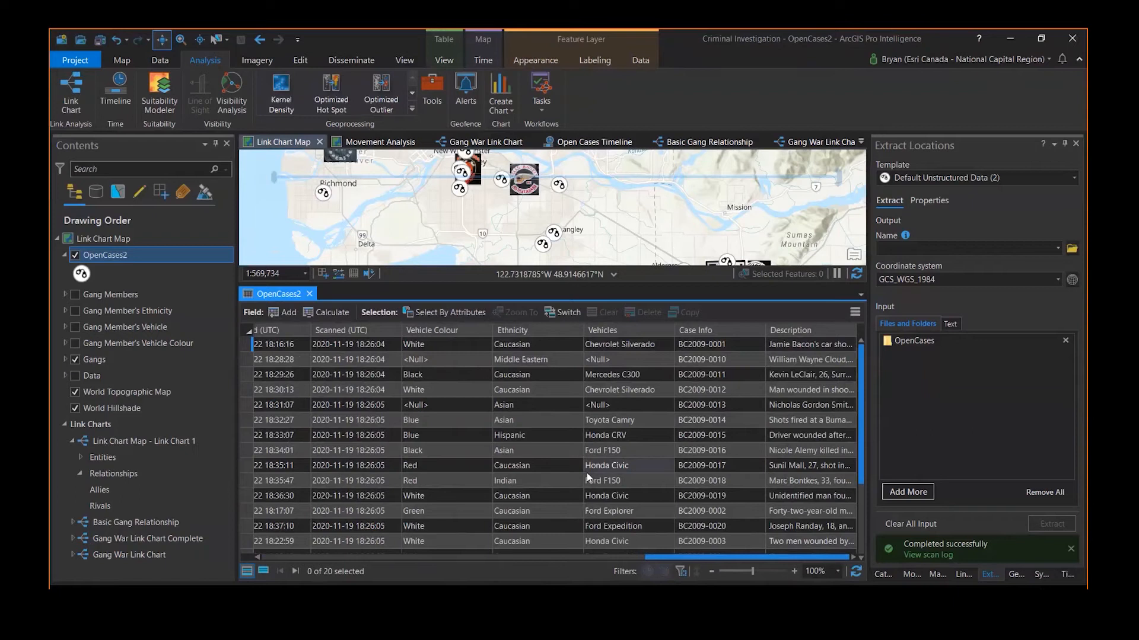
{"action": "left_click", "coordinate": [309, 295]}
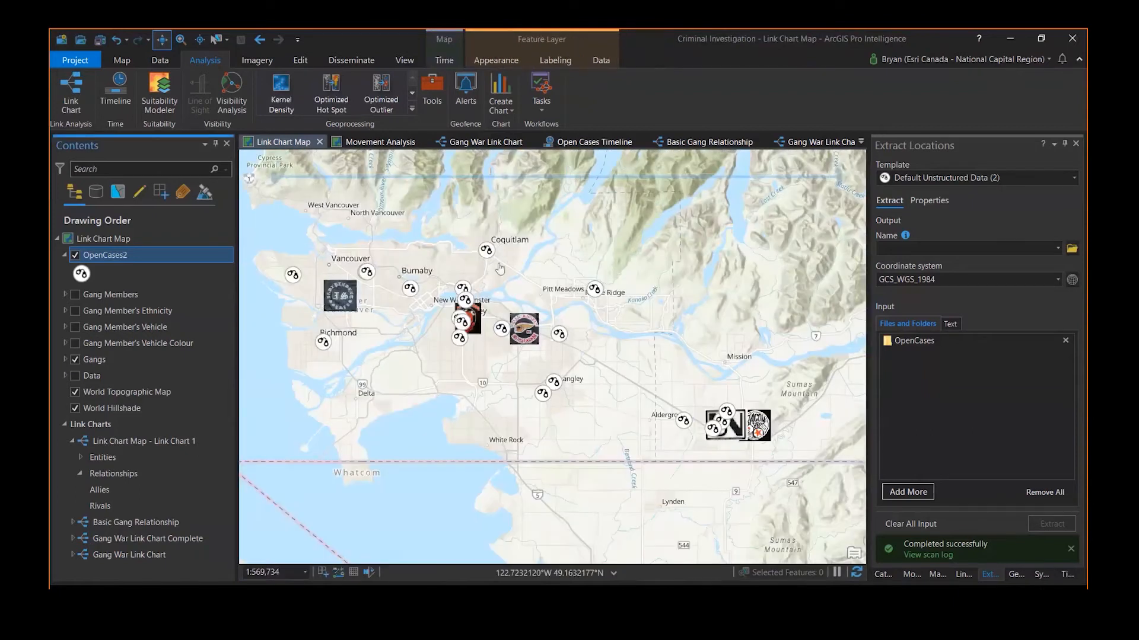
Step: Show the Gang War Link Chart Complete and examine the nodes and links around case BC2009-0002
{"action": "left_click", "coordinate": [816, 144]}
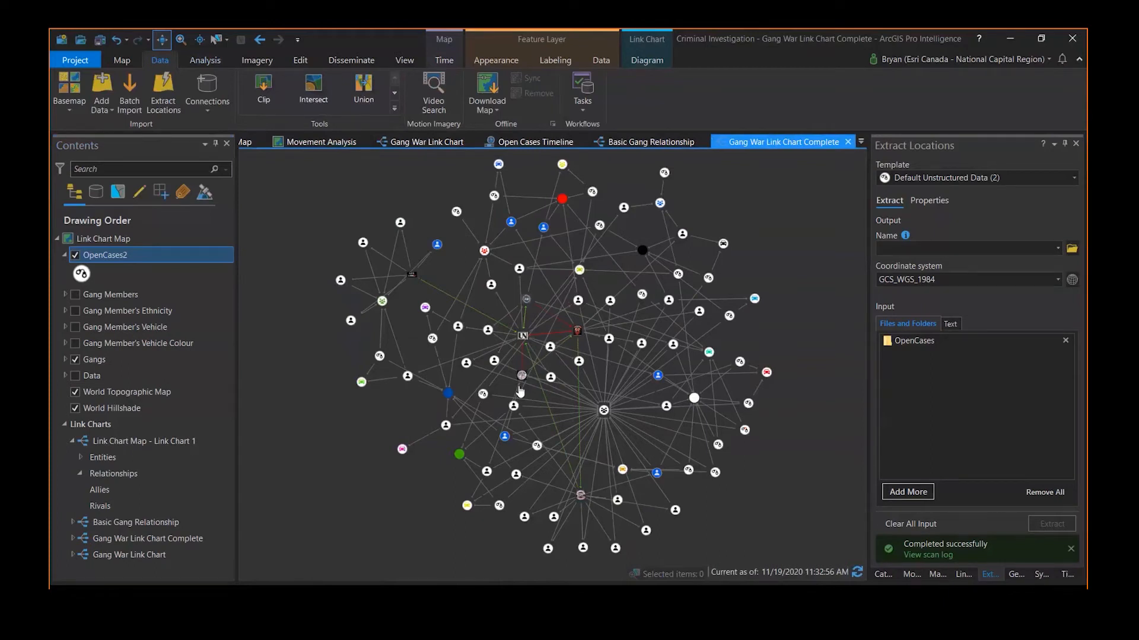
{"action": "scroll", "coordinate": [475, 431], "scroll_direction": "up", "scroll_amount": 1}
{"action": "scroll", "coordinate": [475, 431], "scroll_direction": "up", "scroll_amount": 2}
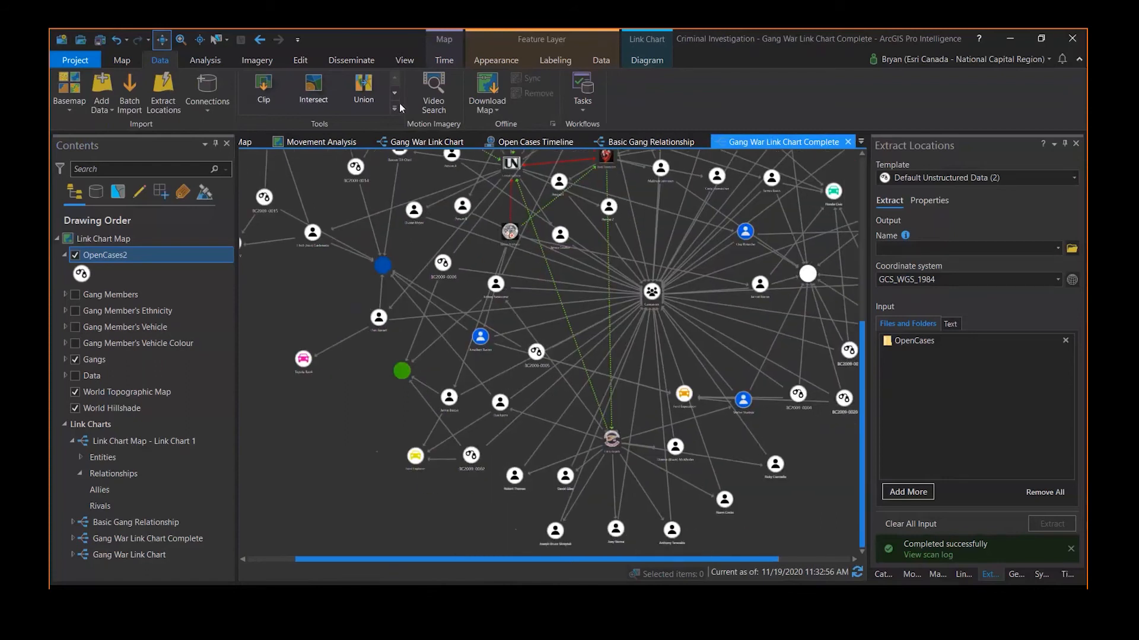
{"action": "left_click", "coordinate": [656, 62]}
{"action": "left_click_drag", "start_coordinate": [482, 448], "coordinate": [499, 352]}
{"action": "scroll", "coordinate": [518, 363], "scroll_direction": "up", "scroll_amount": 2}
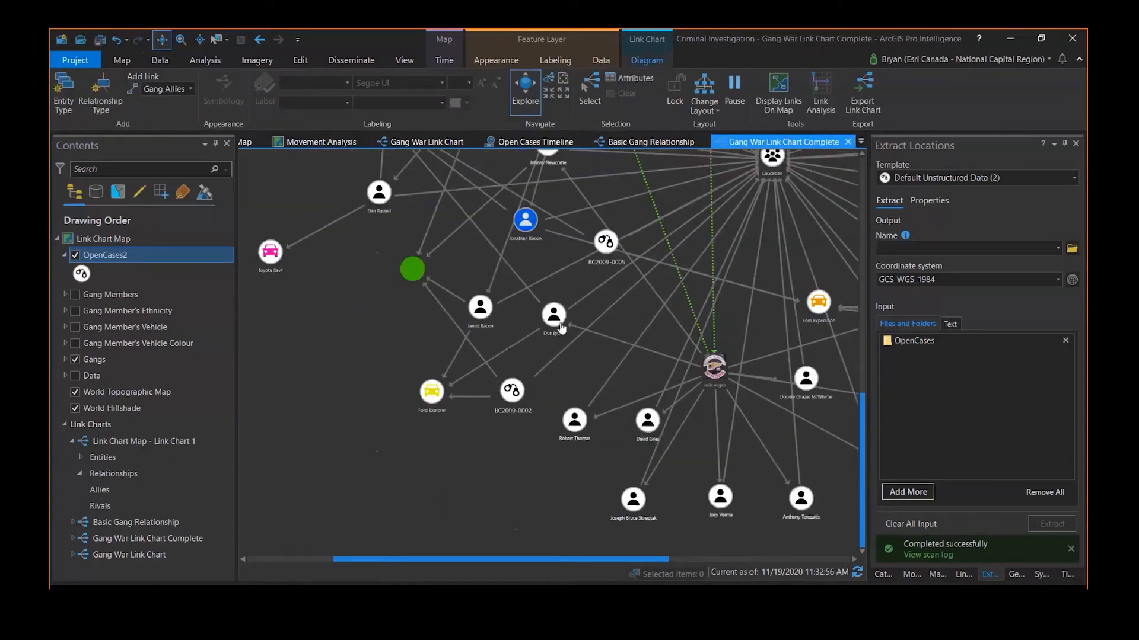
{"action": "left_click_drag", "start_coordinate": [627, 304], "coordinate": [537, 369]}
{"action": "scroll", "coordinate": [538, 369], "scroll_direction": "down", "scroll_amount": 3}
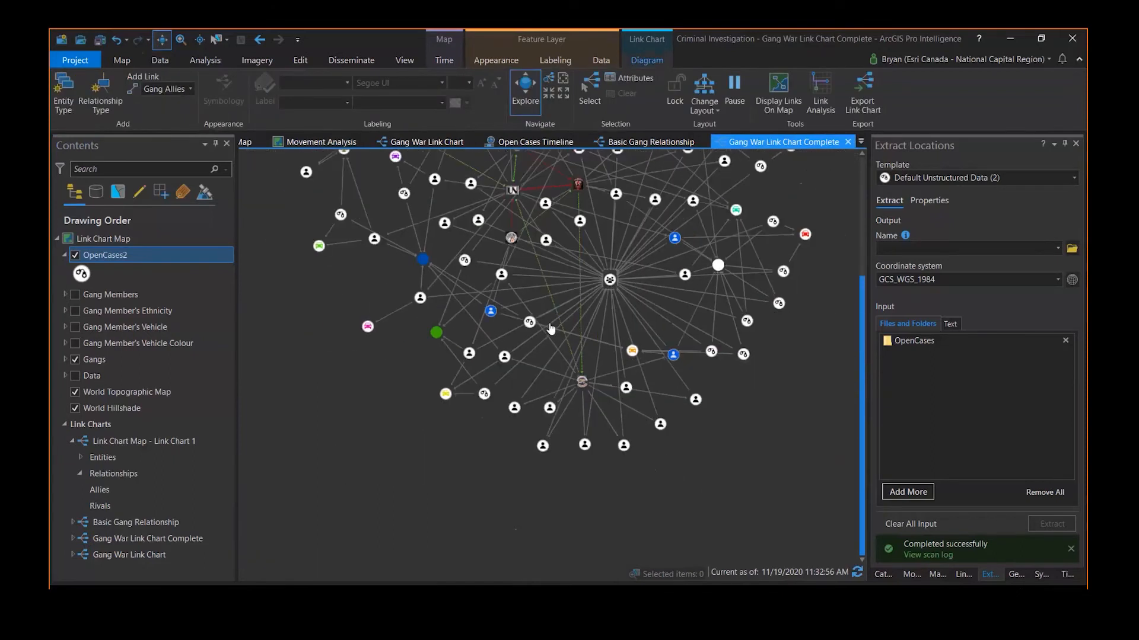
{"action": "left_click_drag", "start_coordinate": [541, 368], "coordinate": [579, 366]}
{"action": "scroll", "coordinate": [522, 392], "scroll_direction": "up", "scroll_amount": 2}
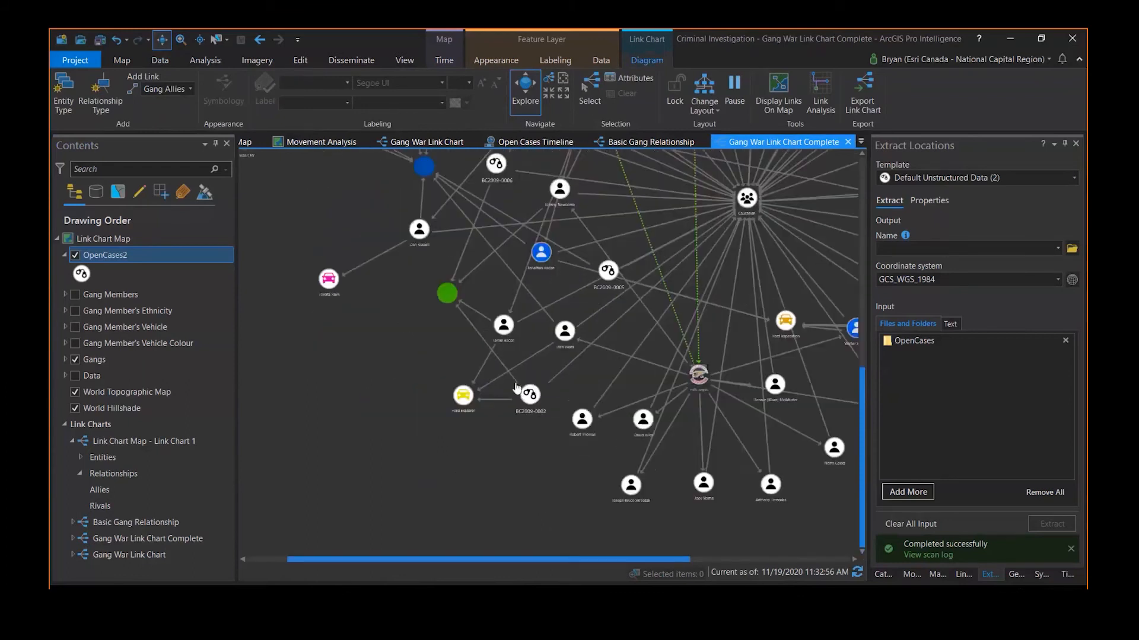
{"action": "left_click_drag", "start_coordinate": [578, 366], "coordinate": [580, 429]}
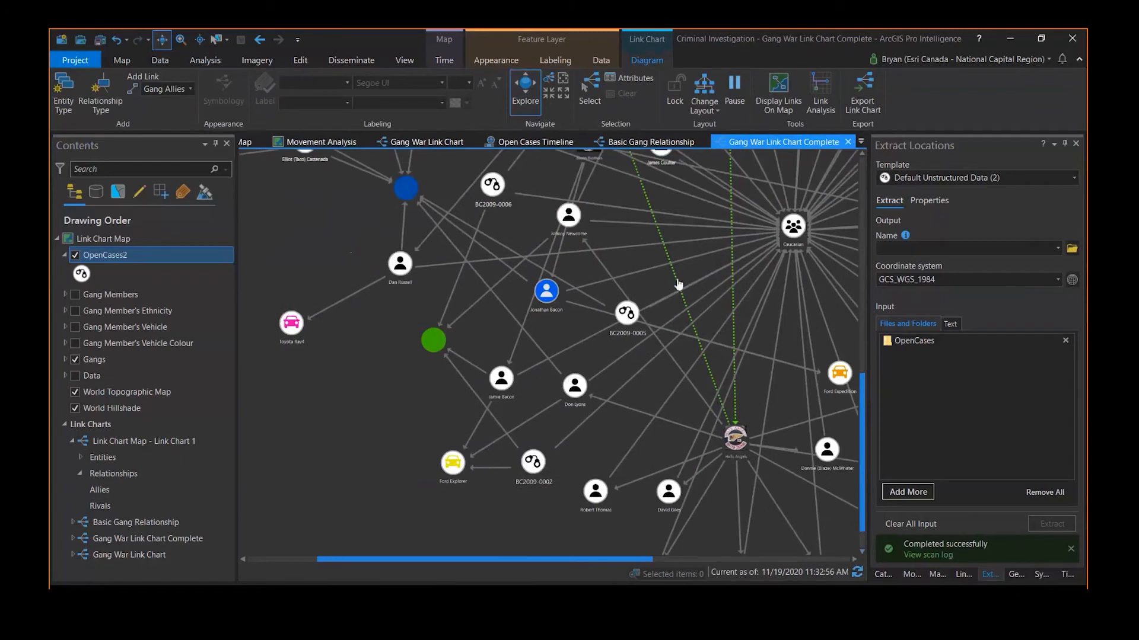
Step: Run a Neighborhood link analysis from case BC2009-0002 in all directions at a distance of 1
{"action": "left_click", "coordinate": [824, 103]}
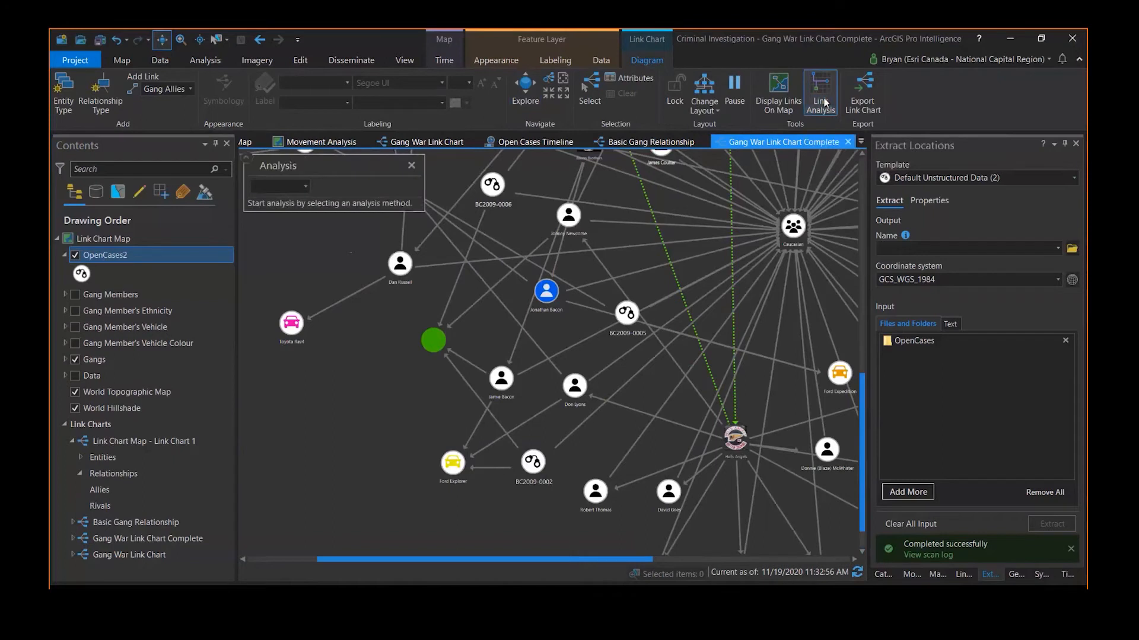
{"action": "left_click", "coordinate": [306, 187]}
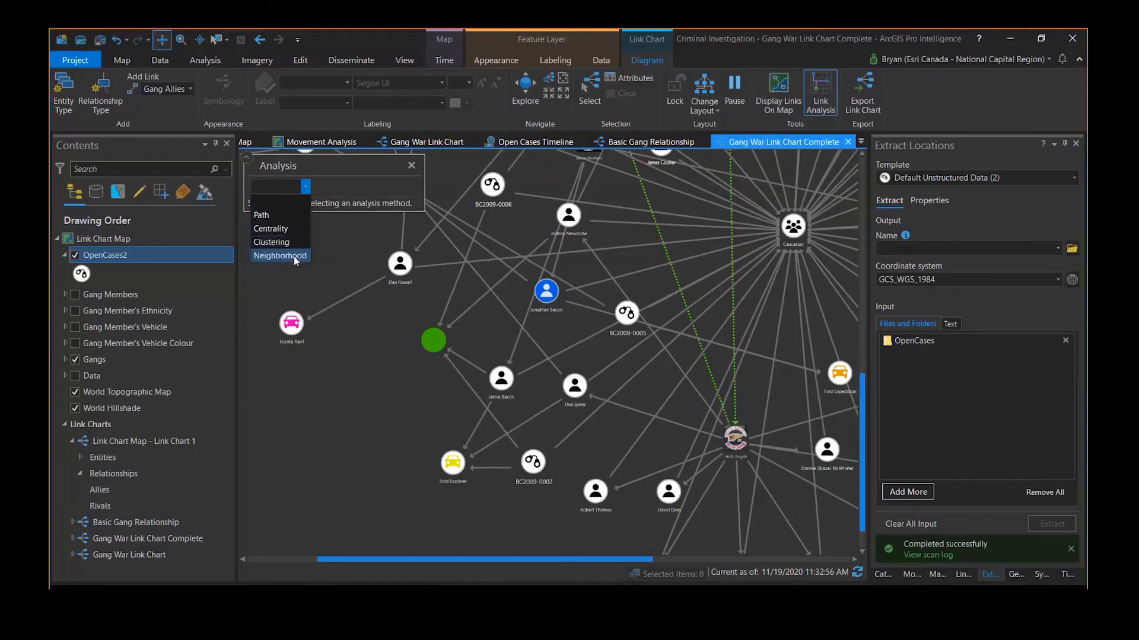
{"action": "left_click", "coordinate": [295, 255]}
{"action": "scroll", "coordinate": [615, 494], "scroll_direction": "down", "scroll_amount": 1}
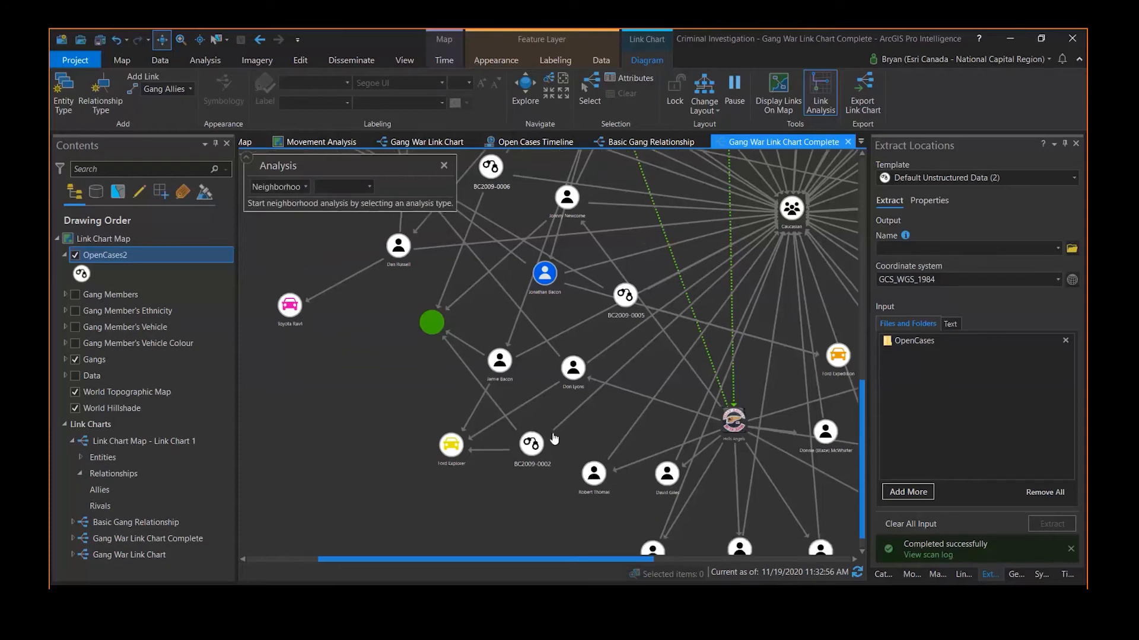
{"action": "scroll", "coordinate": [554, 439], "scroll_direction": "down", "scroll_amount": 3}
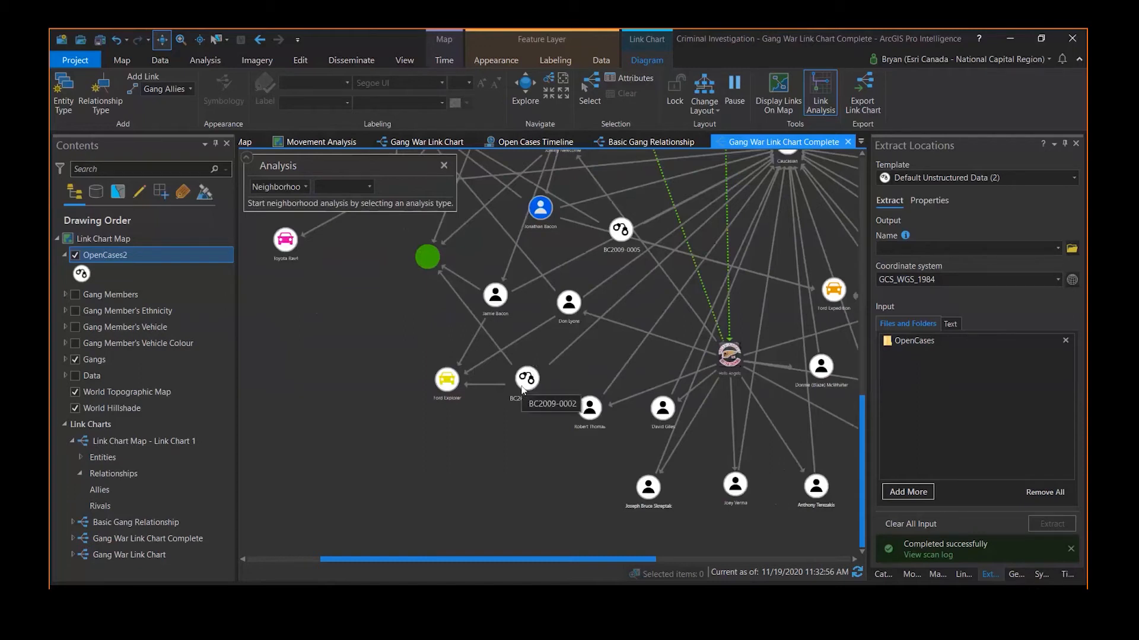
{"action": "left_click", "coordinate": [369, 186]}
{"action": "left_click", "coordinate": [367, 202]}
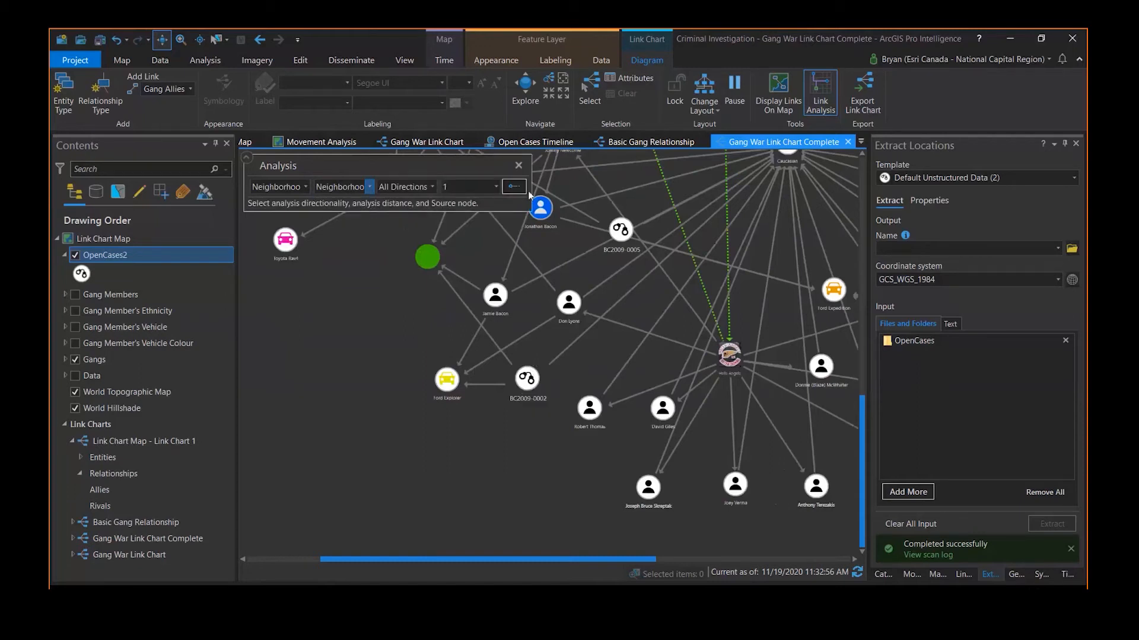
{"action": "left_click", "coordinate": [510, 191]}
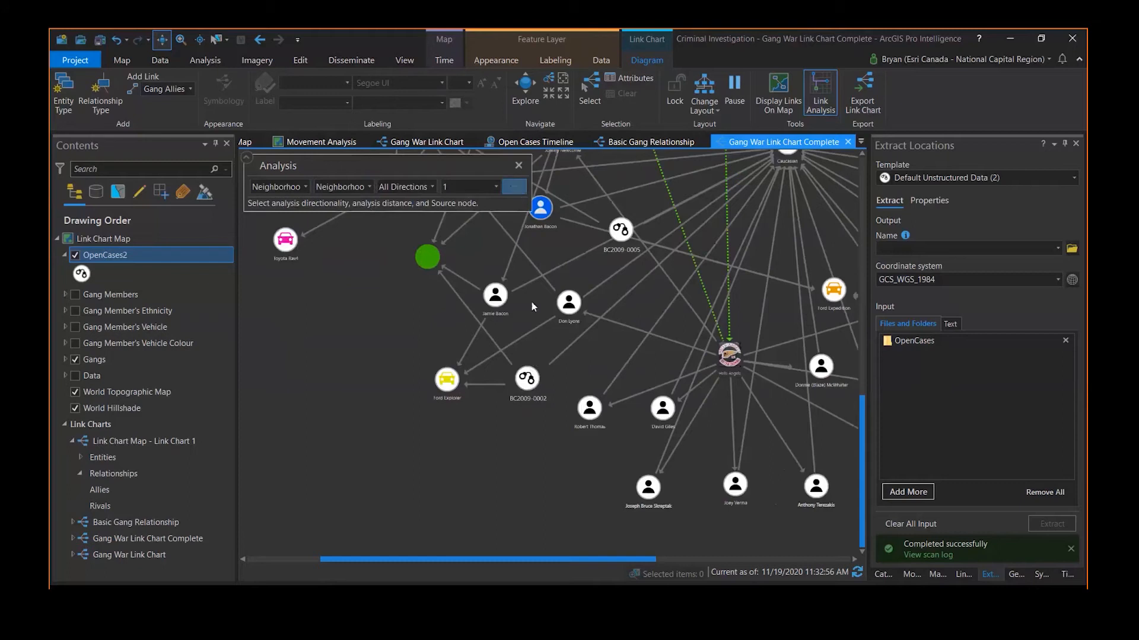
{"action": "left_click", "coordinate": [524, 382]}
Step: Examine the Caucasian and Ford Explorer neighborhood results and their highlighted nodes in the link chart
{"action": "left_click", "coordinate": [348, 245]}
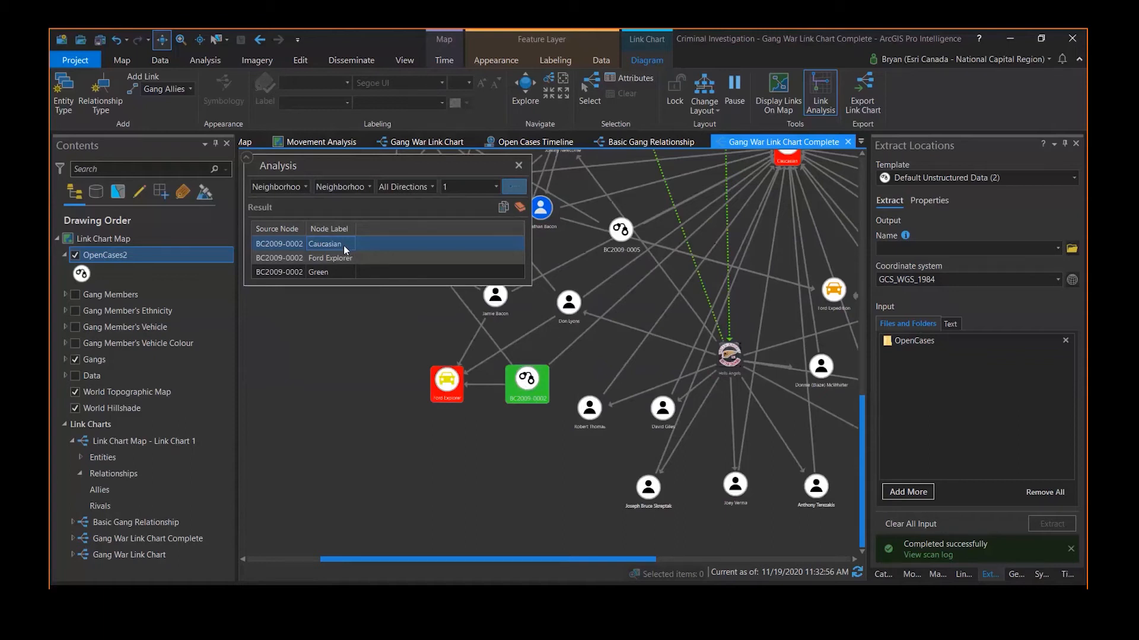
{"action": "left_click", "coordinate": [343, 259]}
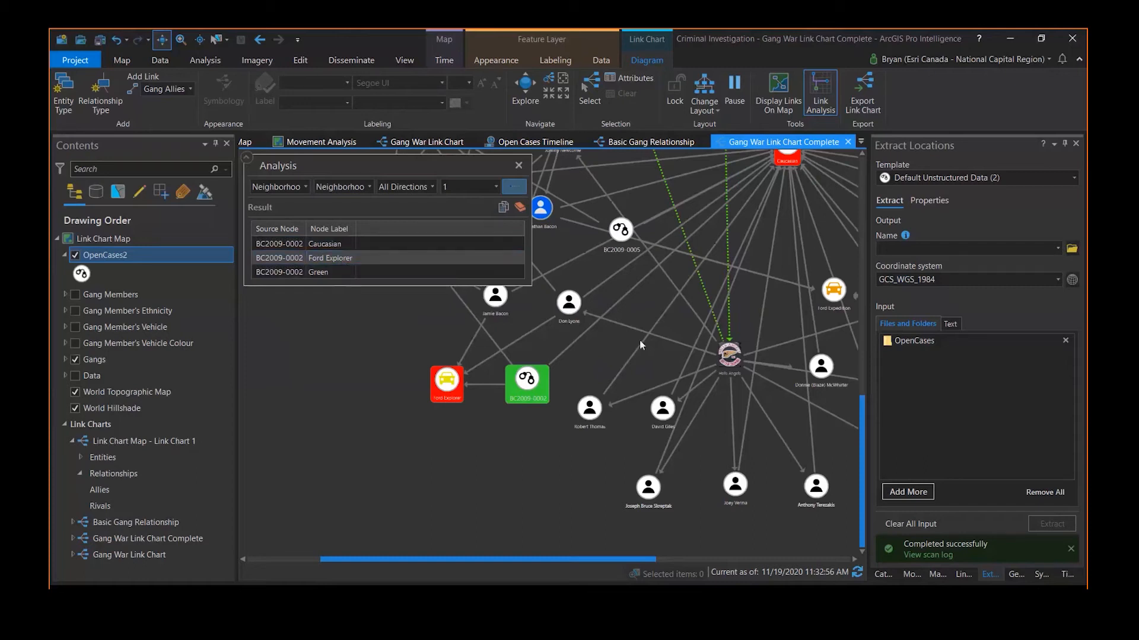
{"action": "left_click_drag", "start_coordinate": [640, 340], "coordinate": [679, 416]}
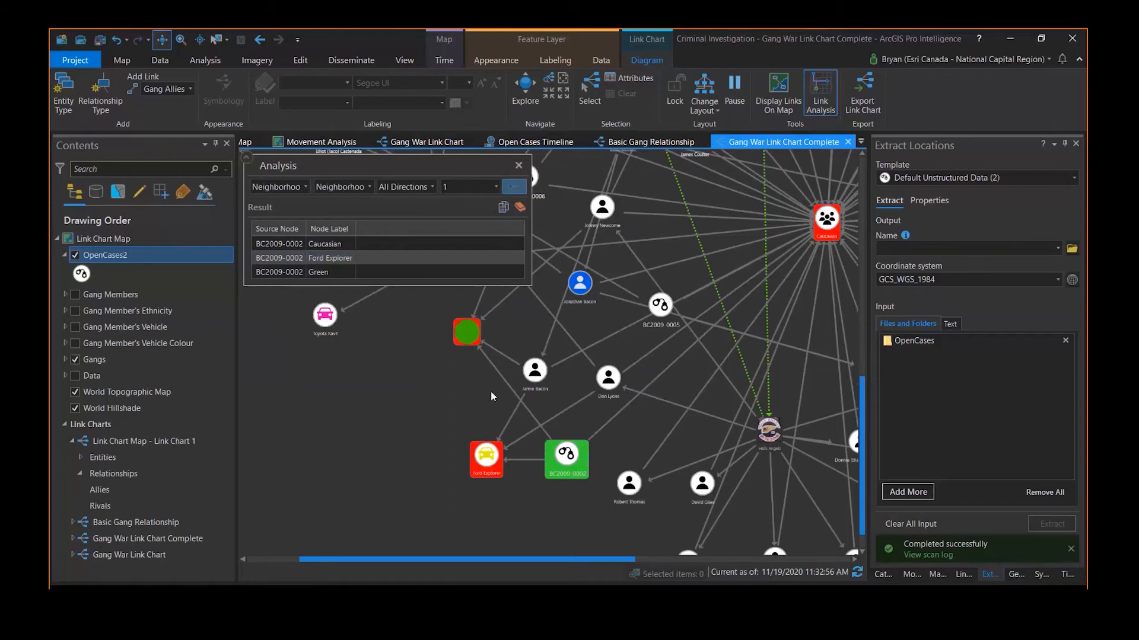
Step: Extend the neighborhood analysis of case BC2009-0002 to a distance of 2 and review the connected people and cases
{"action": "left_click", "coordinate": [496, 187]}
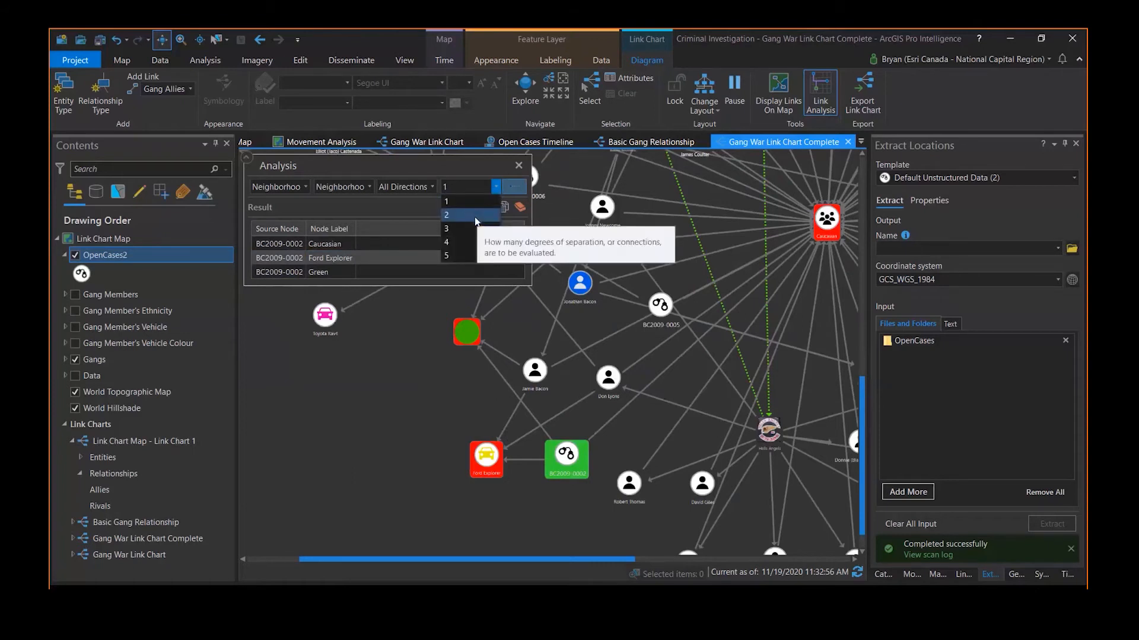
{"action": "left_click", "coordinate": [474, 215]}
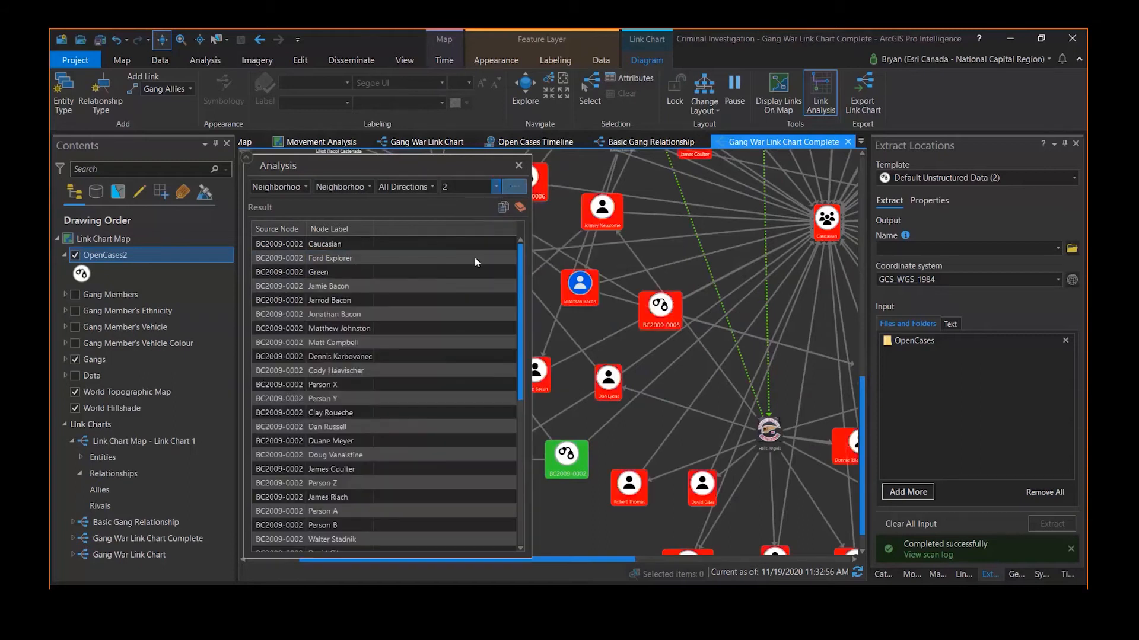
{"action": "left_click_drag", "start_coordinate": [723, 365], "coordinate": [778, 327]}
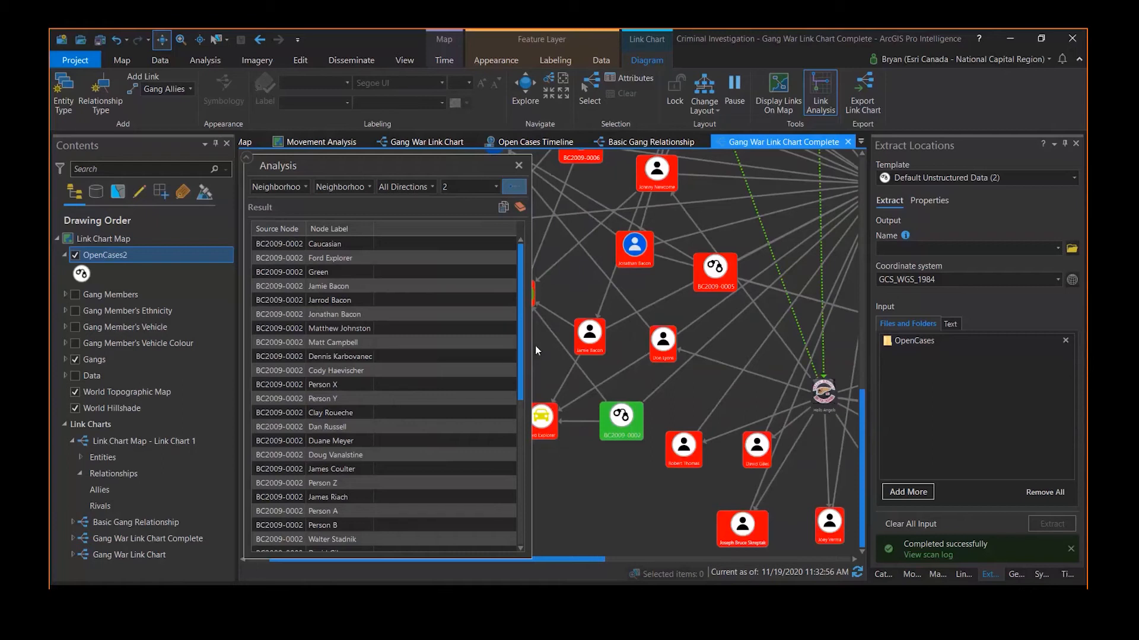
{"action": "left_click", "coordinate": [352, 299]}
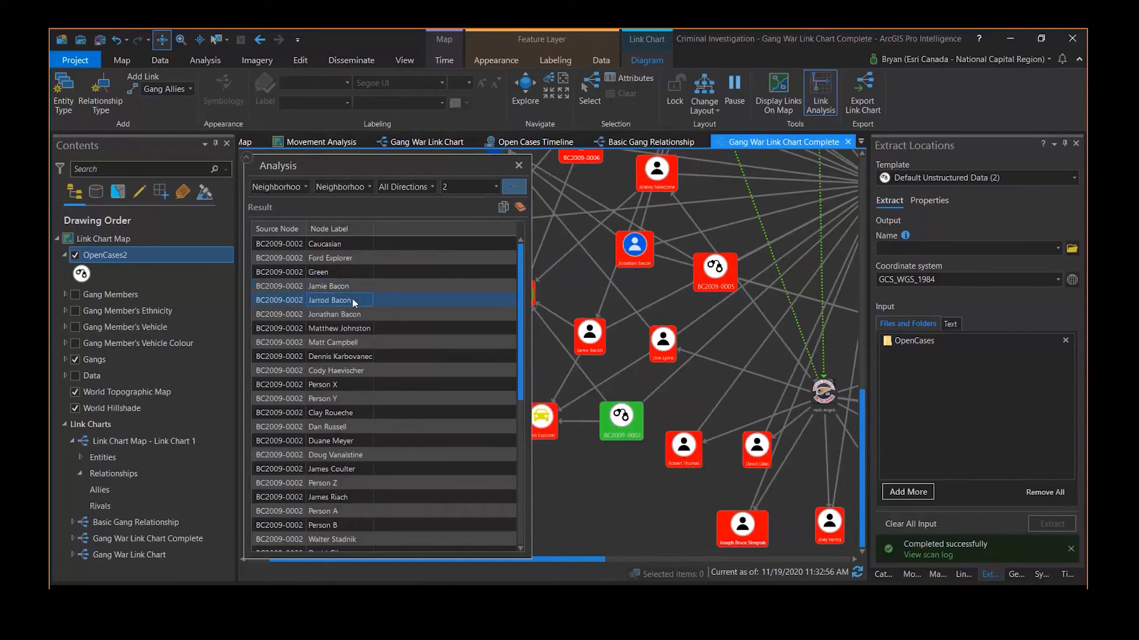
{"action": "left_click", "coordinate": [356, 314]}
{"action": "left_click", "coordinate": [345, 329]}
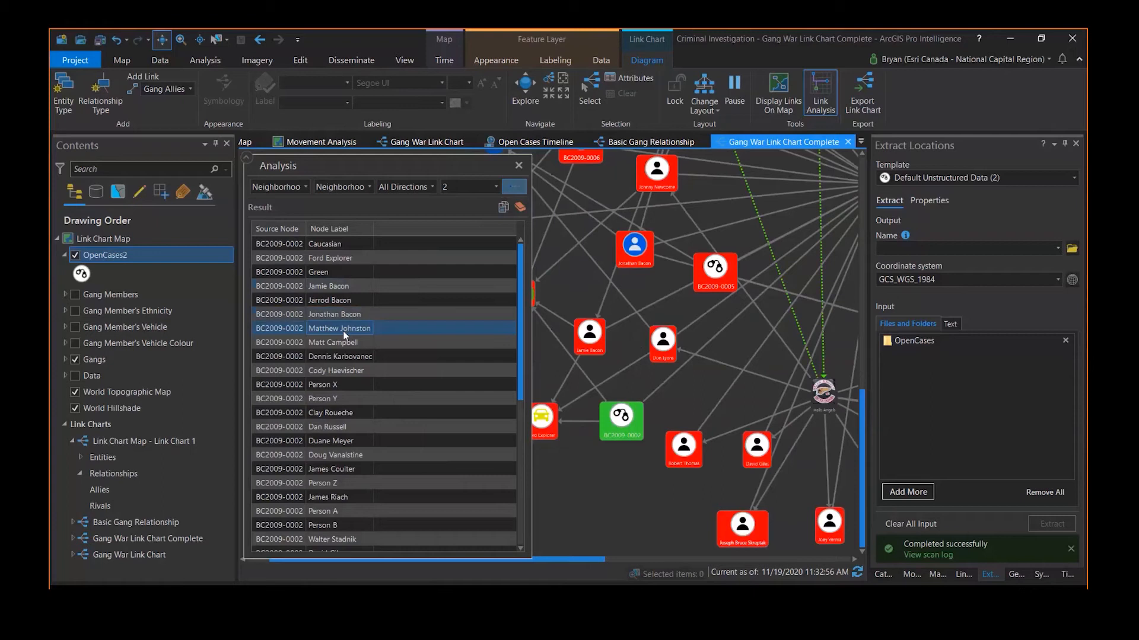
{"action": "scroll", "coordinate": [343, 348], "scroll_direction": "down", "scroll_amount": 5}
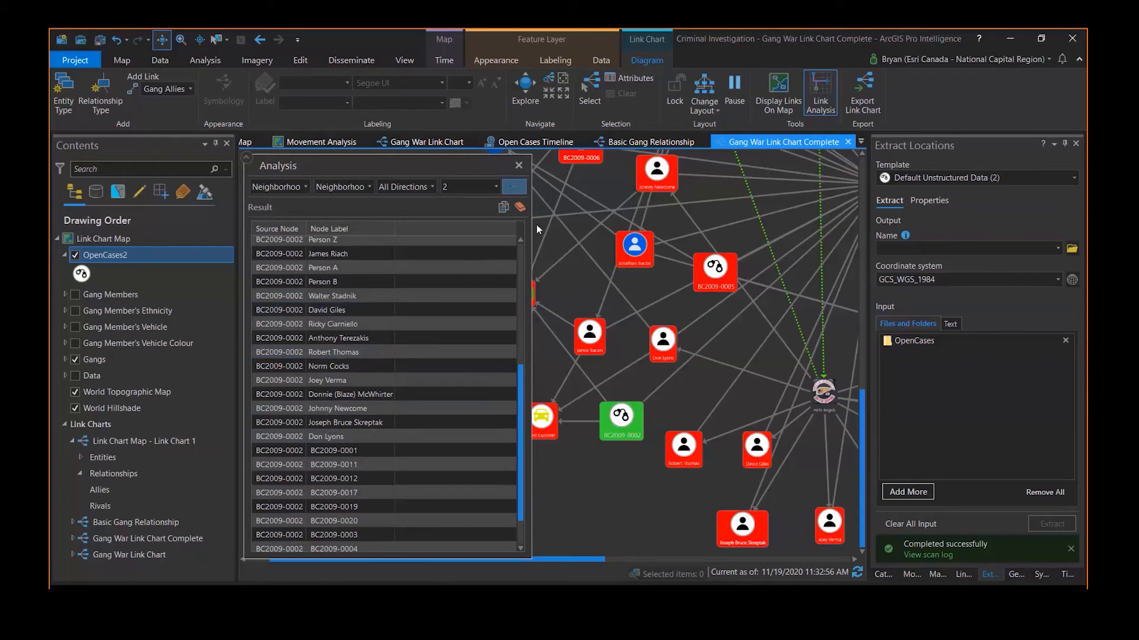
Step: Clear the results and run Compare Neighborhoods from case BC2009-0002 to the person linked to the Ford Explorer but not the green node
{"action": "left_click", "coordinate": [522, 208]}
{"action": "left_click", "coordinate": [368, 189]}
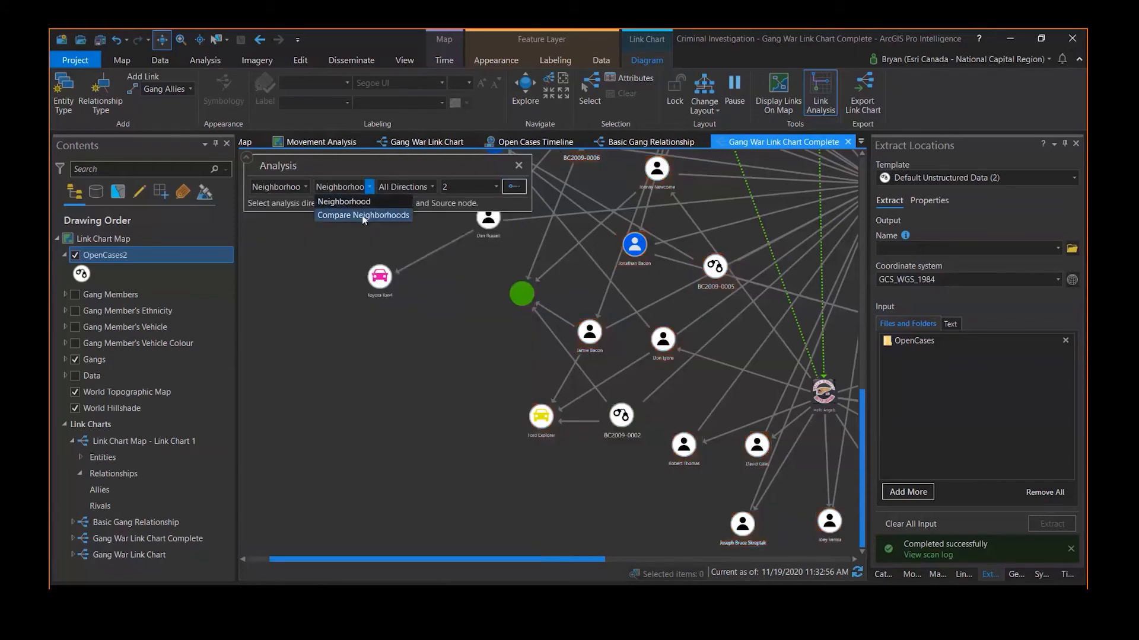
{"action": "left_click", "coordinate": [362, 216]}
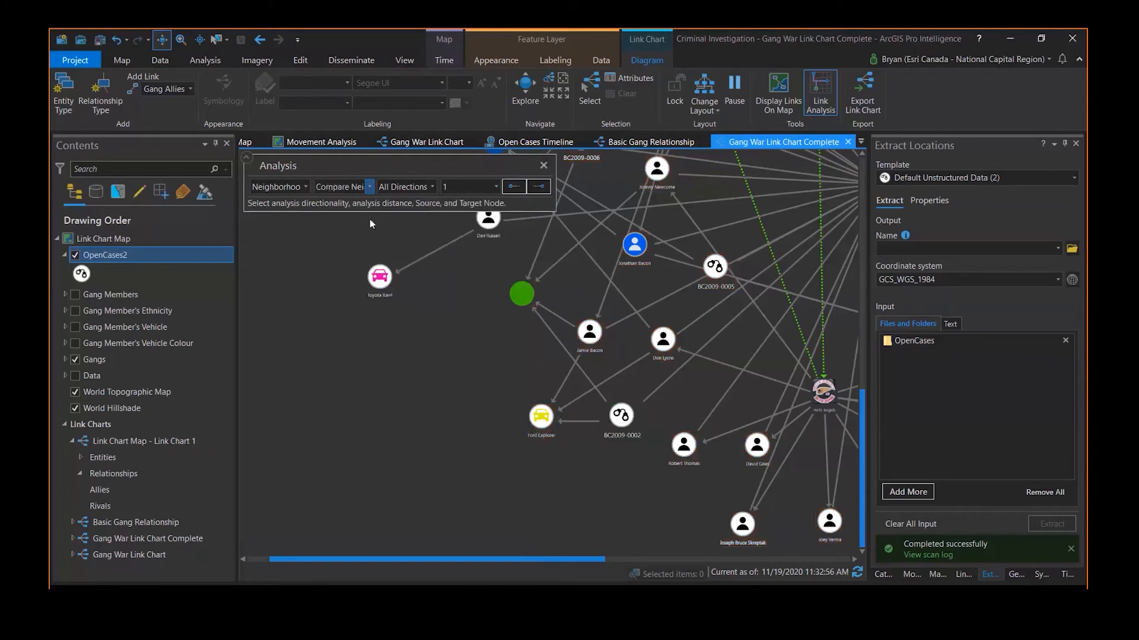
{"action": "left_click", "coordinate": [516, 190]}
{"action": "left_click", "coordinate": [622, 420]}
{"action": "left_click", "coordinate": [543, 190]}
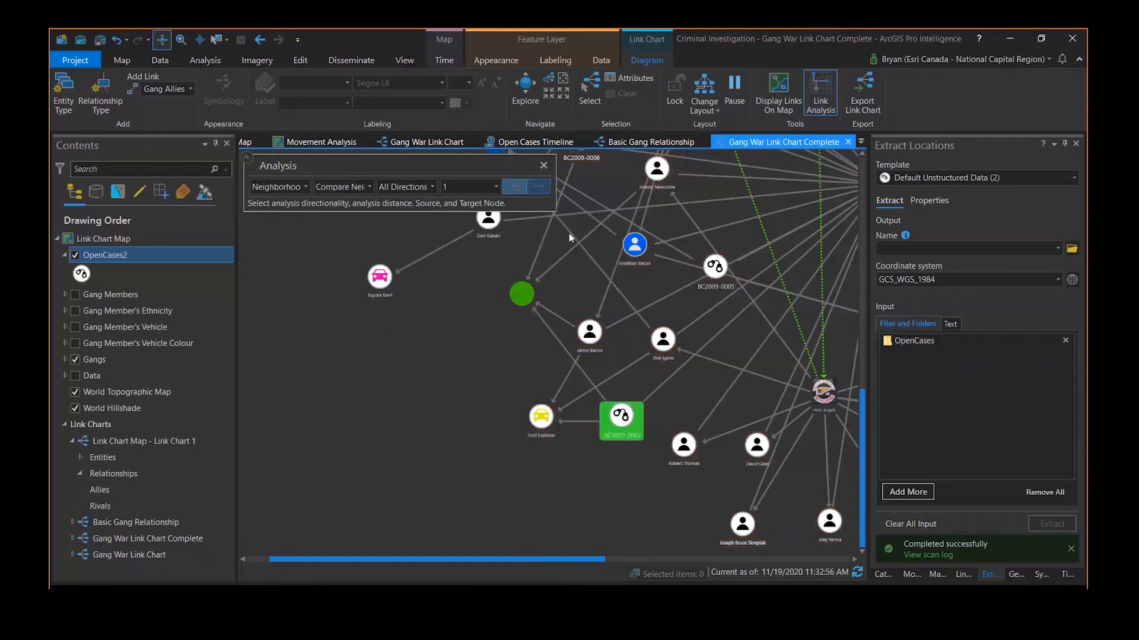
{"action": "left_click", "coordinate": [665, 343]}
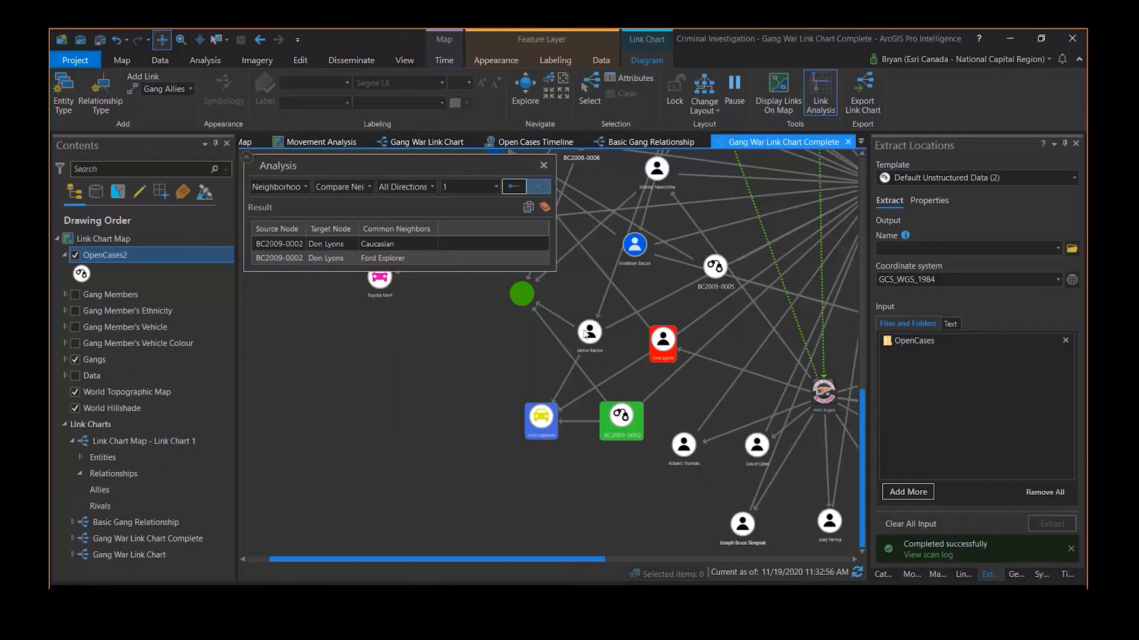
Step: Clear the comparison and compare case BC2009-0002 with the person linked to both the green node and the Ford Explorer
{"action": "left_click", "coordinate": [544, 209]}
{"action": "left_click", "coordinate": [514, 186]}
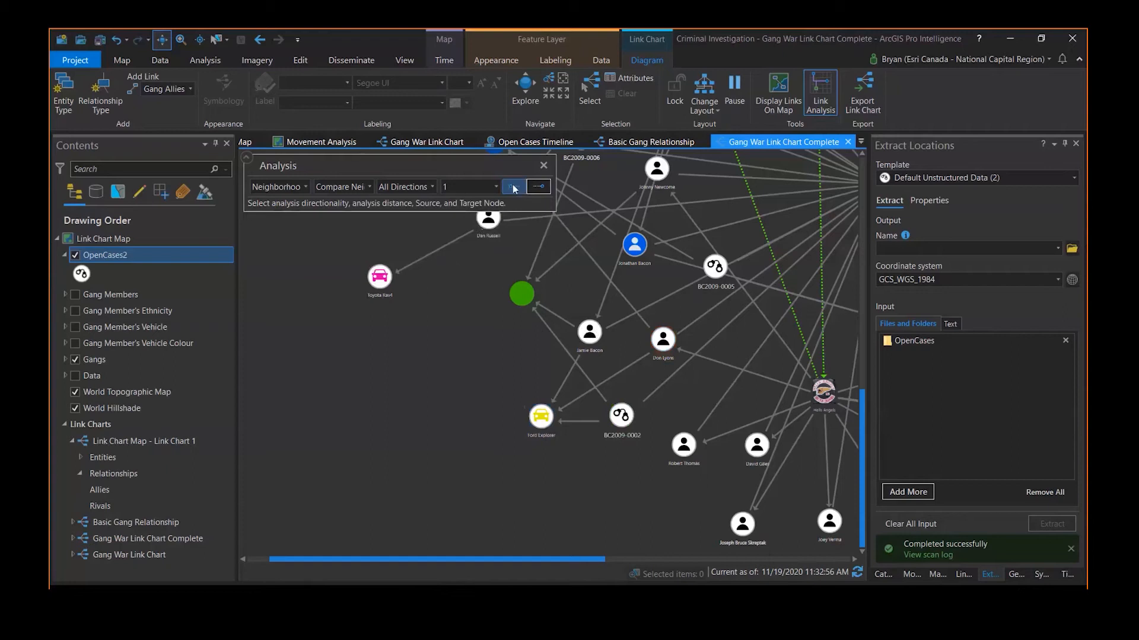
{"action": "left_click", "coordinate": [622, 417]}
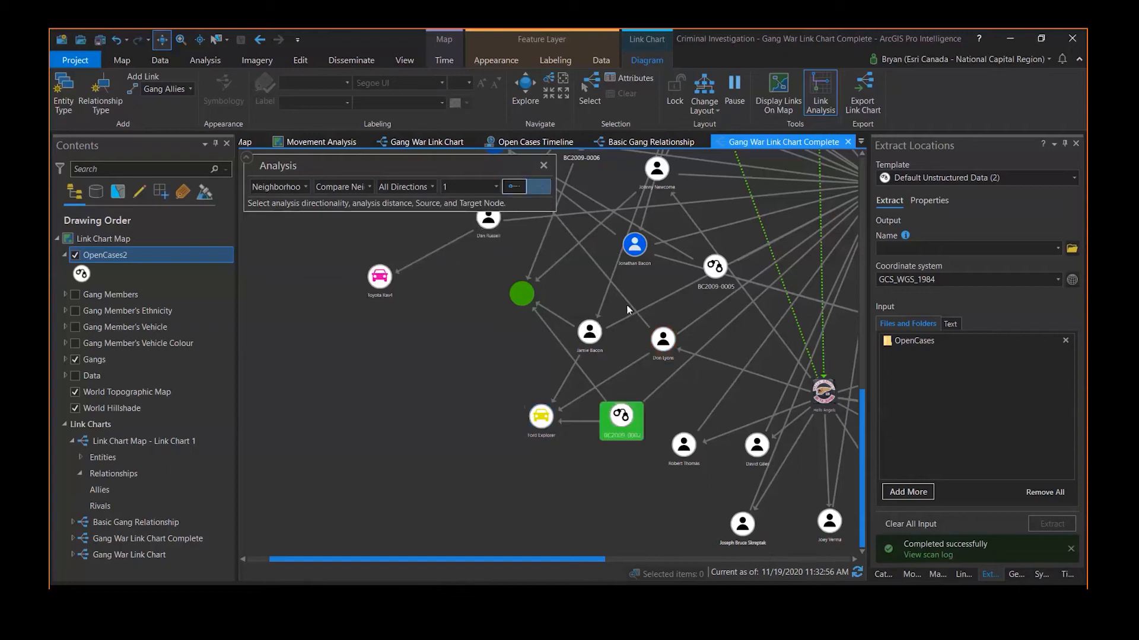
{"action": "left_click", "coordinate": [593, 334]}
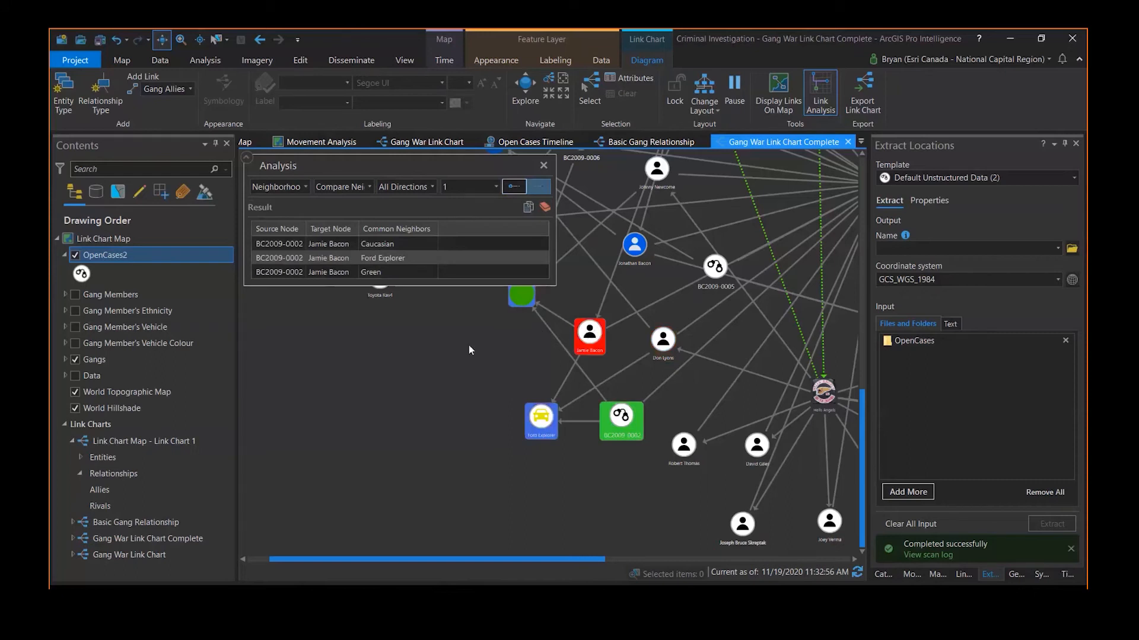
Step: Review the common neighbors Caucasian, Ford Explorer and Green, and clear the comparison results
{"action": "left_click", "coordinate": [394, 258]}
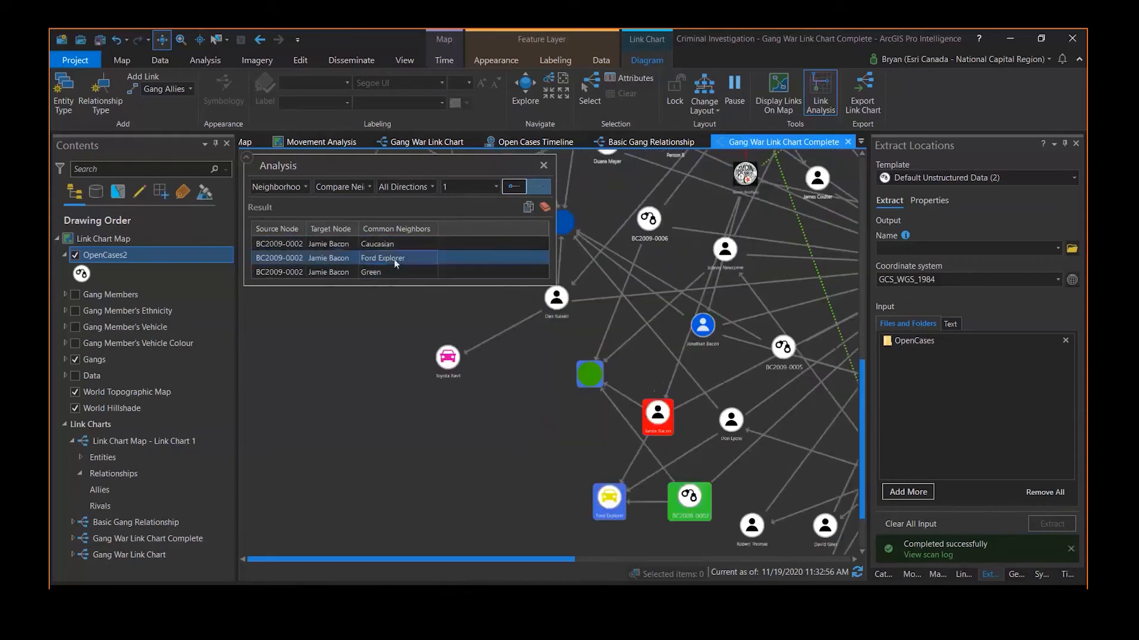
{"action": "left_click", "coordinate": [368, 243]}
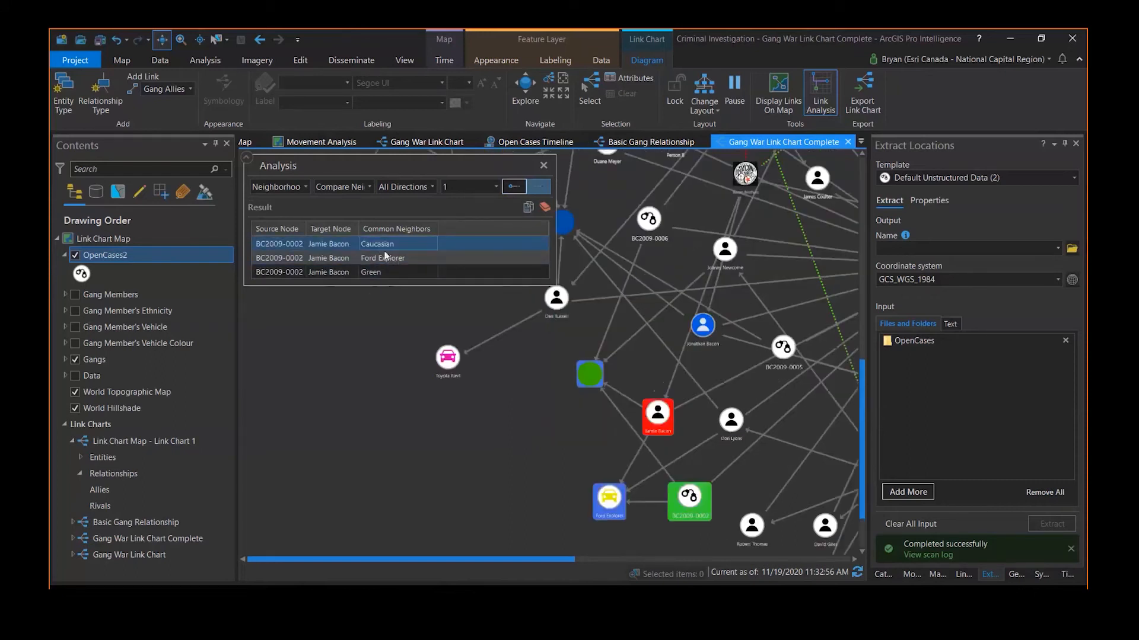
{"action": "left_click", "coordinate": [388, 259]}
{"action": "left_click", "coordinate": [395, 274]}
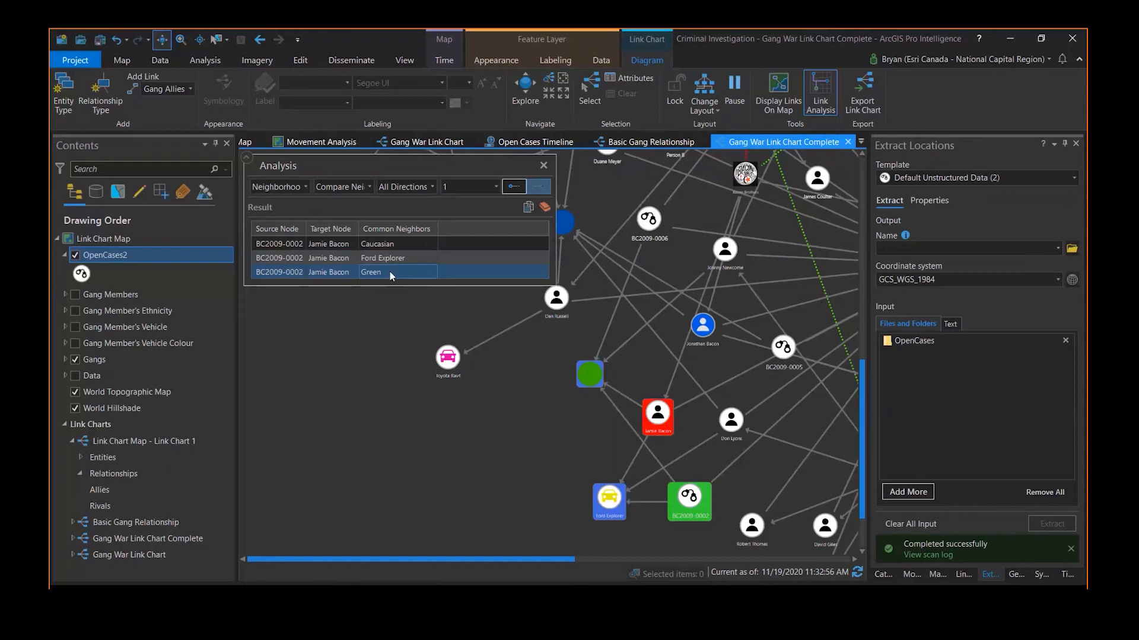
{"action": "left_click", "coordinate": [430, 258]}
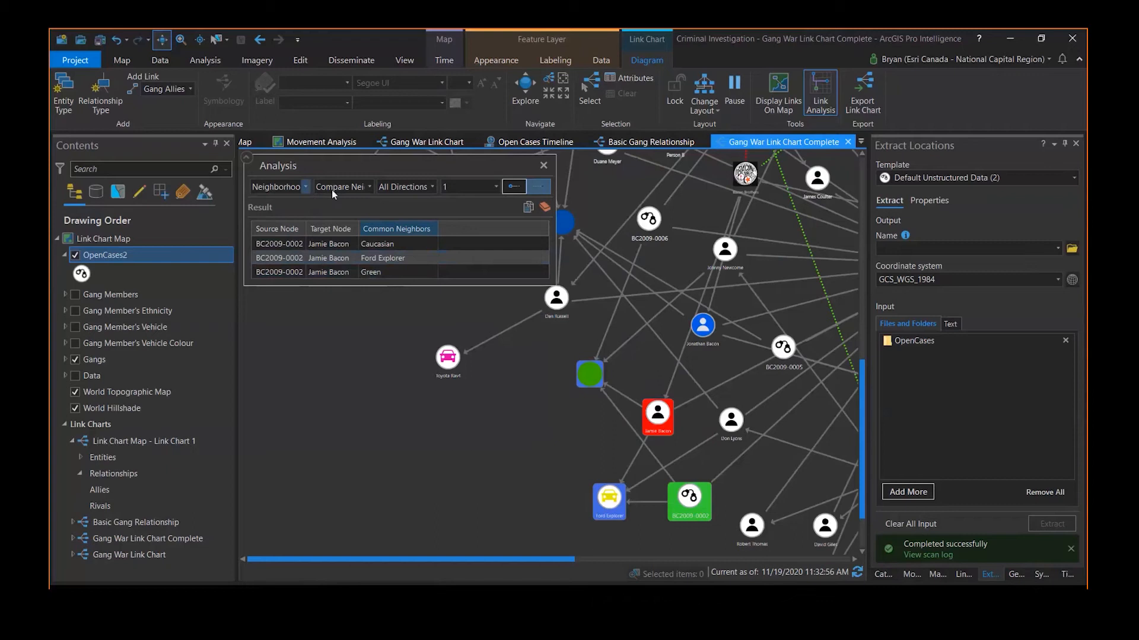
{"action": "left_click", "coordinate": [544, 207]}
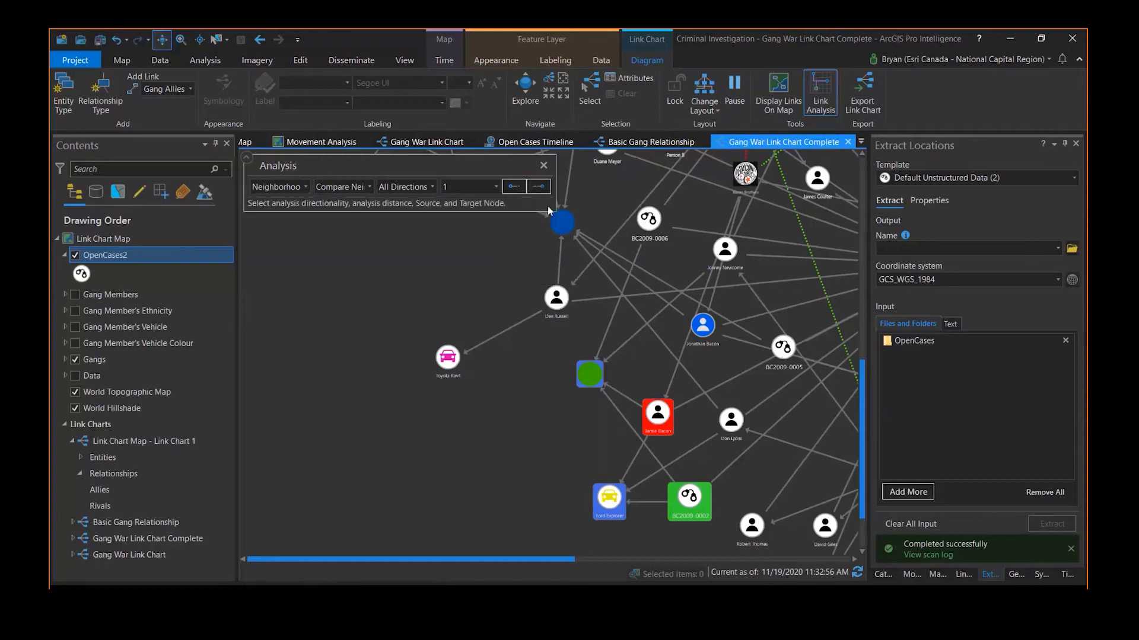
Step: Set the link chart analysis to Path with the Shortest Path type
{"action": "left_click", "coordinate": [306, 188]}
{"action": "left_click", "coordinate": [288, 213]}
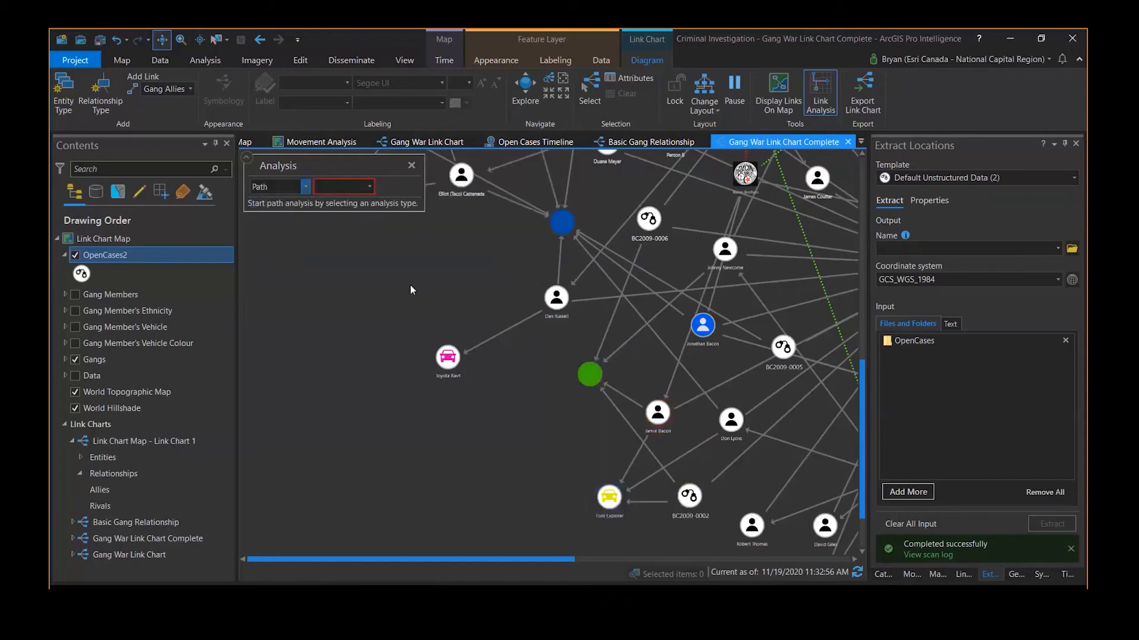
{"action": "left_click_drag", "start_coordinate": [525, 364], "coordinate": [474, 407]}
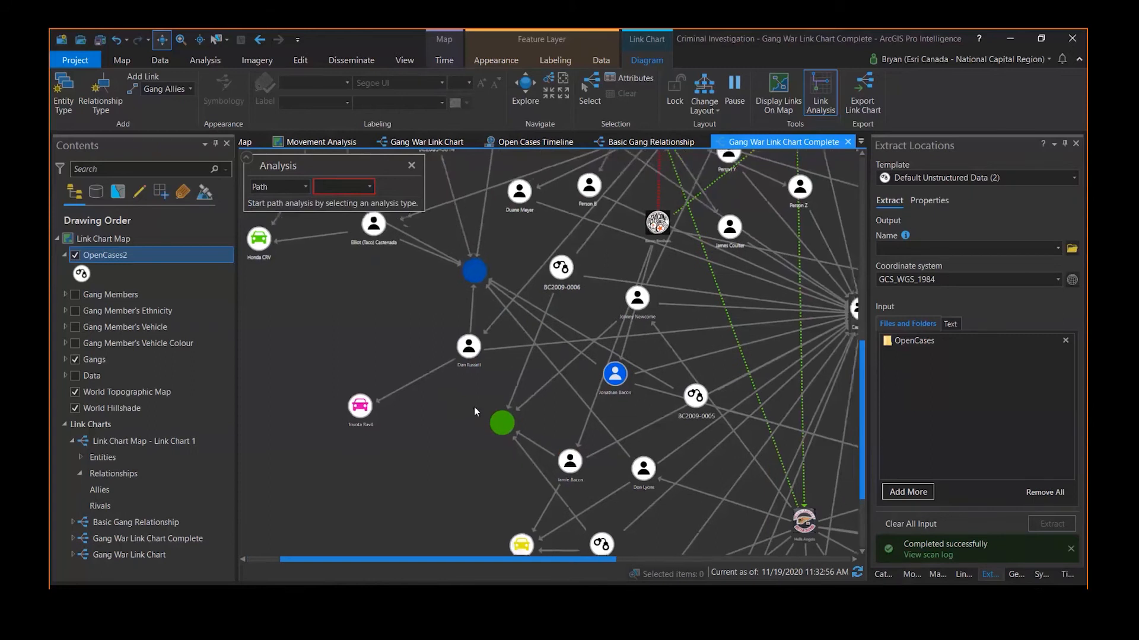
{"action": "scroll", "coordinate": [494, 384], "scroll_direction": "down", "scroll_amount": 1}
{"action": "scroll", "coordinate": [495, 383], "scroll_direction": "down", "scroll_amount": 1}
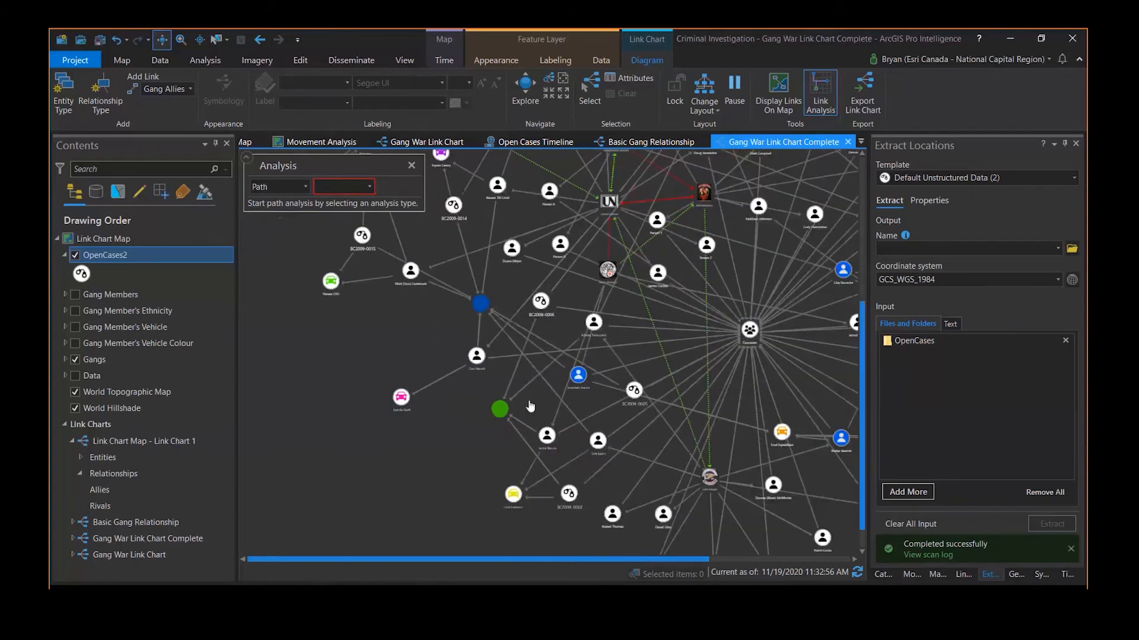
{"action": "left_click_drag", "start_coordinate": [530, 406], "coordinate": [532, 437]}
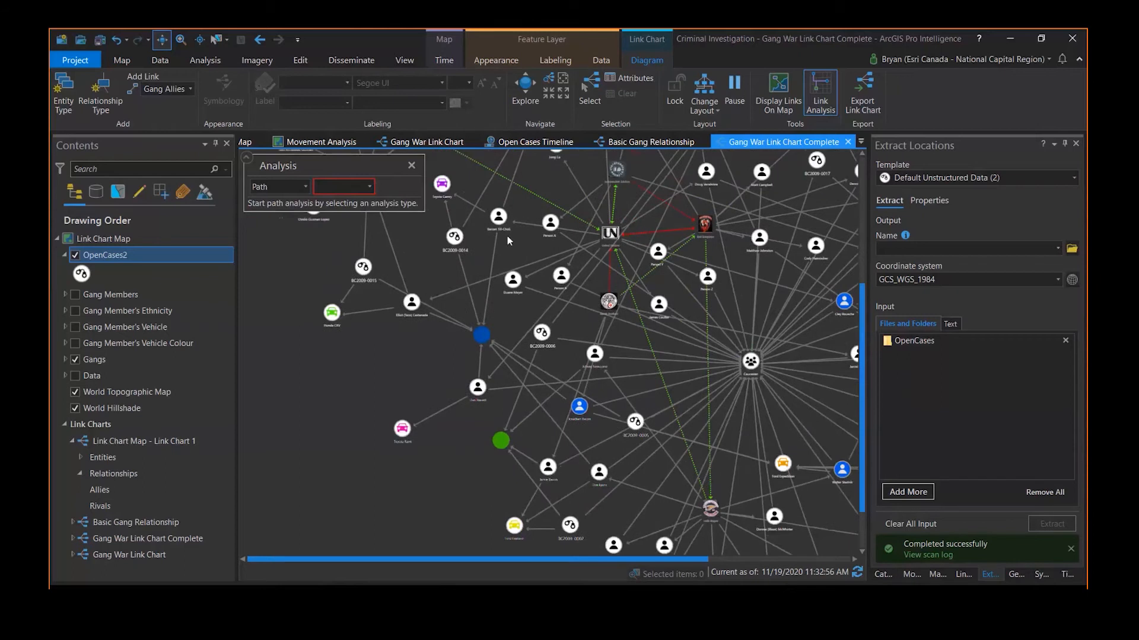
{"action": "scroll", "coordinate": [506, 235], "scroll_direction": "up", "scroll_amount": 1}
{"action": "mouse_move", "coordinate": [528, 297]}
{"action": "left_mouse_down"}
{"action": "mouse_move", "coordinate": [503, 257]}
{"action": "mouse_move", "coordinate": [495, 195]}
{"action": "left_mouse_up"}
{"action": "left_click_drag", "start_coordinate": [544, 456], "coordinate": [529, 401]}
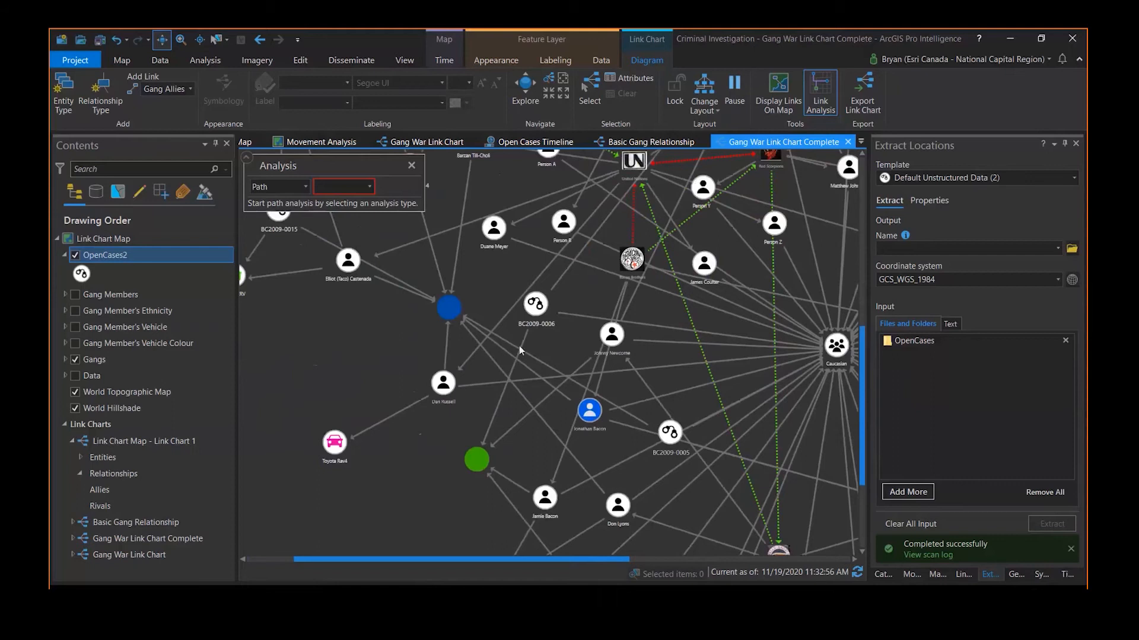
{"action": "left_click", "coordinate": [369, 187]}
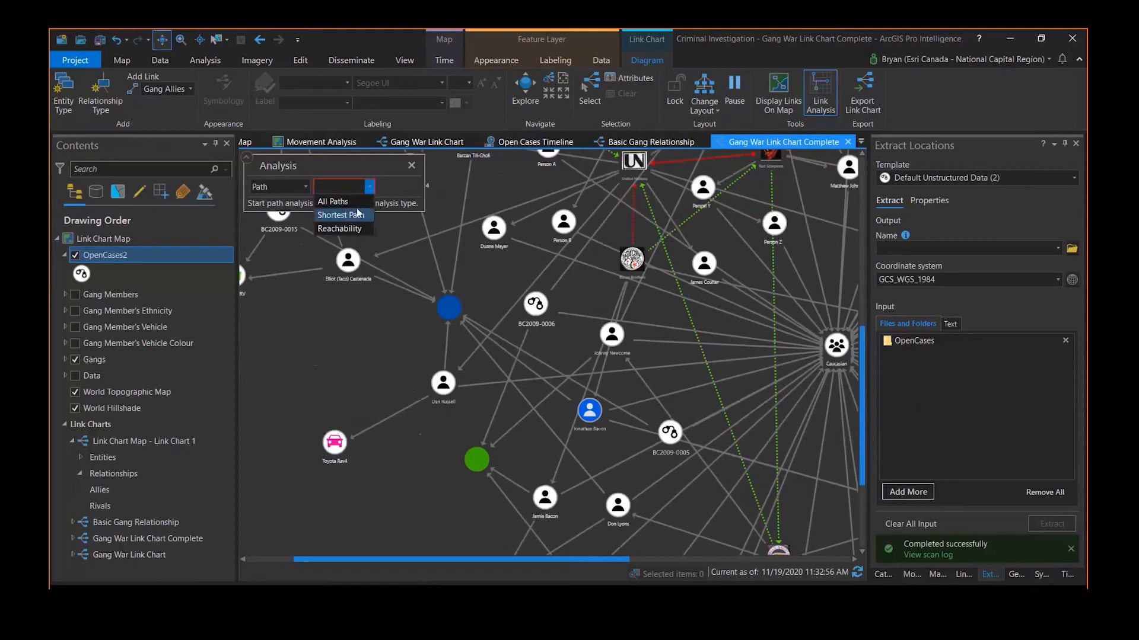
{"action": "left_click", "coordinate": [358, 216]}
Step: Find the shortest path from the person linked to the green node and Ford Explorer to the person beside case BC2009-0014
{"action": "left_click", "coordinate": [451, 187]}
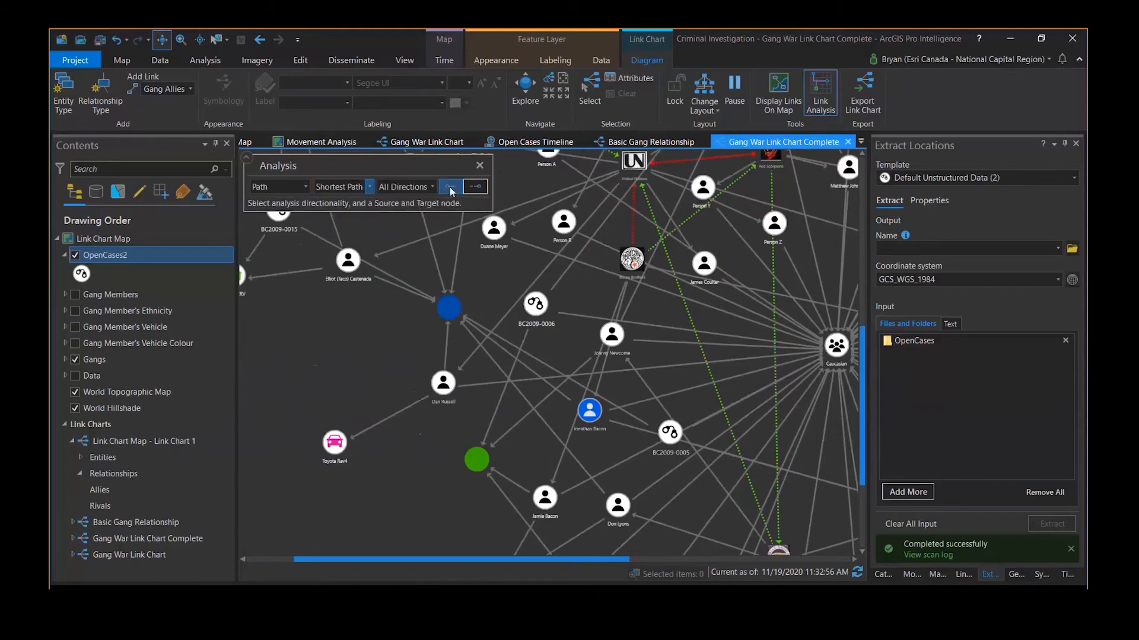
{"action": "left_click", "coordinate": [544, 498]}
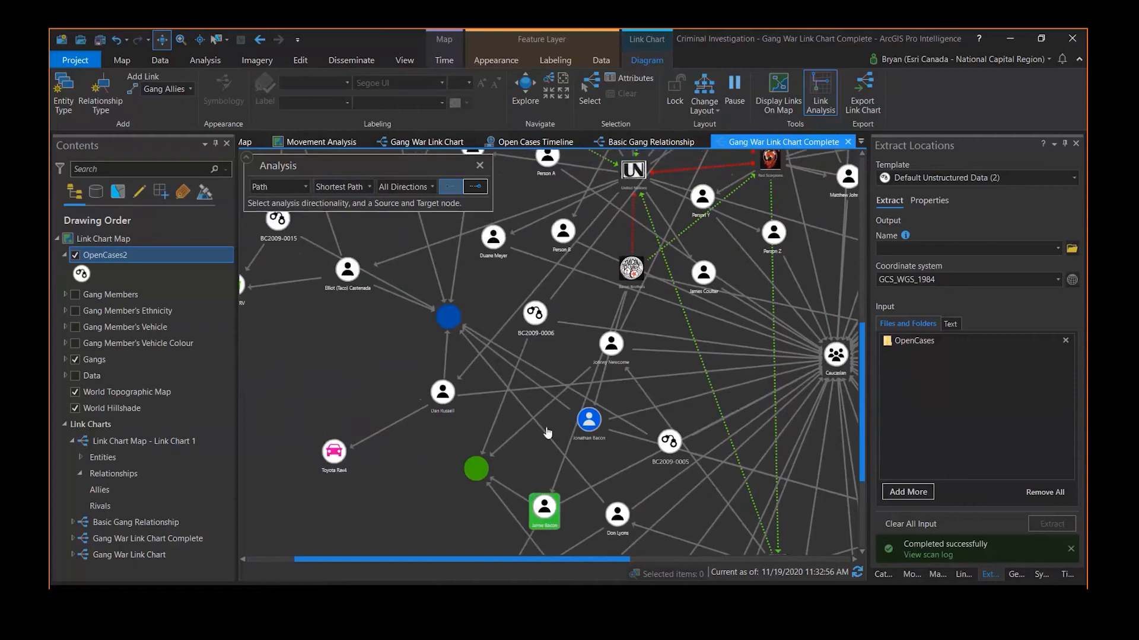
{"action": "left_click", "coordinate": [475, 187]}
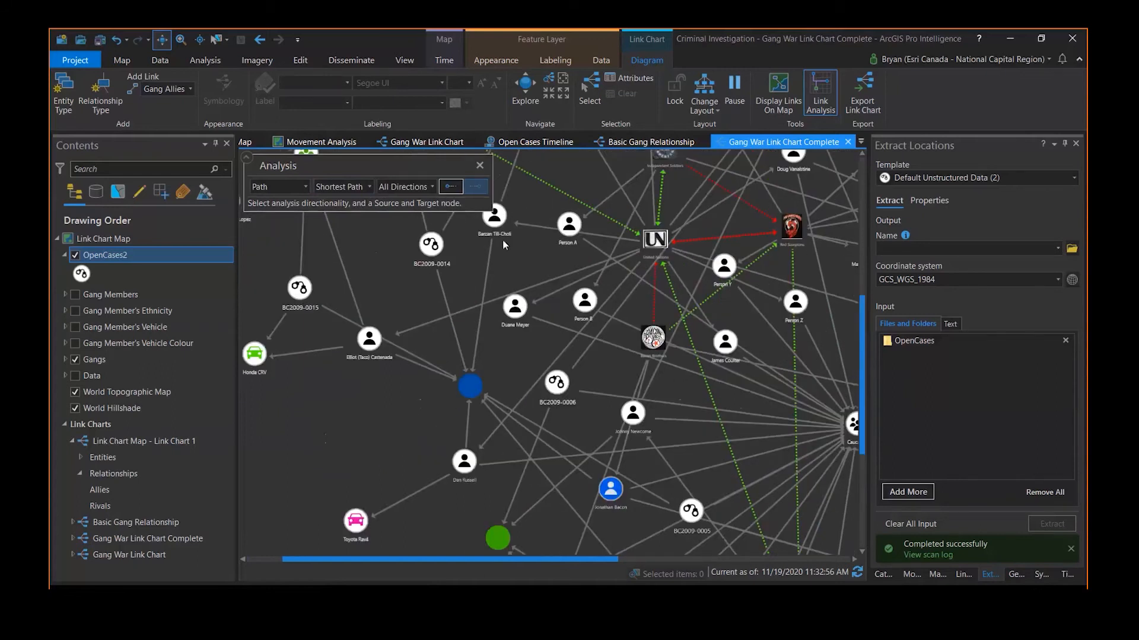
{"action": "left_click", "coordinate": [496, 220]}
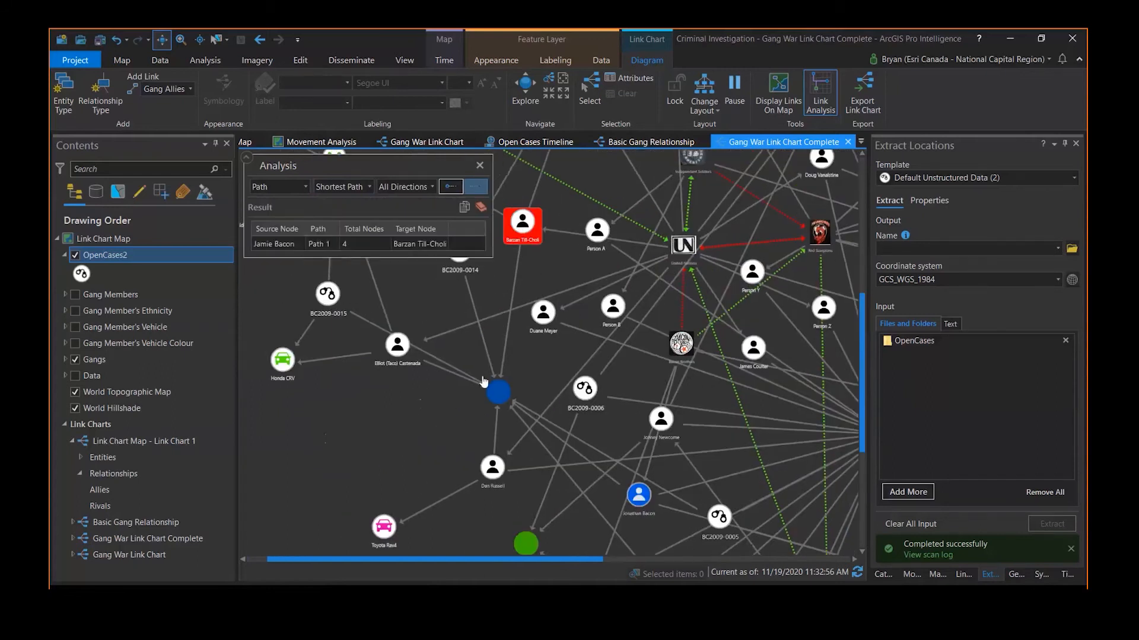
Step: Highlight Path 1 on the link chart to review its connecting nodes, and close the link analysis
{"action": "left_click", "coordinate": [363, 244]}
{"action": "left_click_drag", "start_coordinate": [683, 427], "coordinate": [537, 434]}
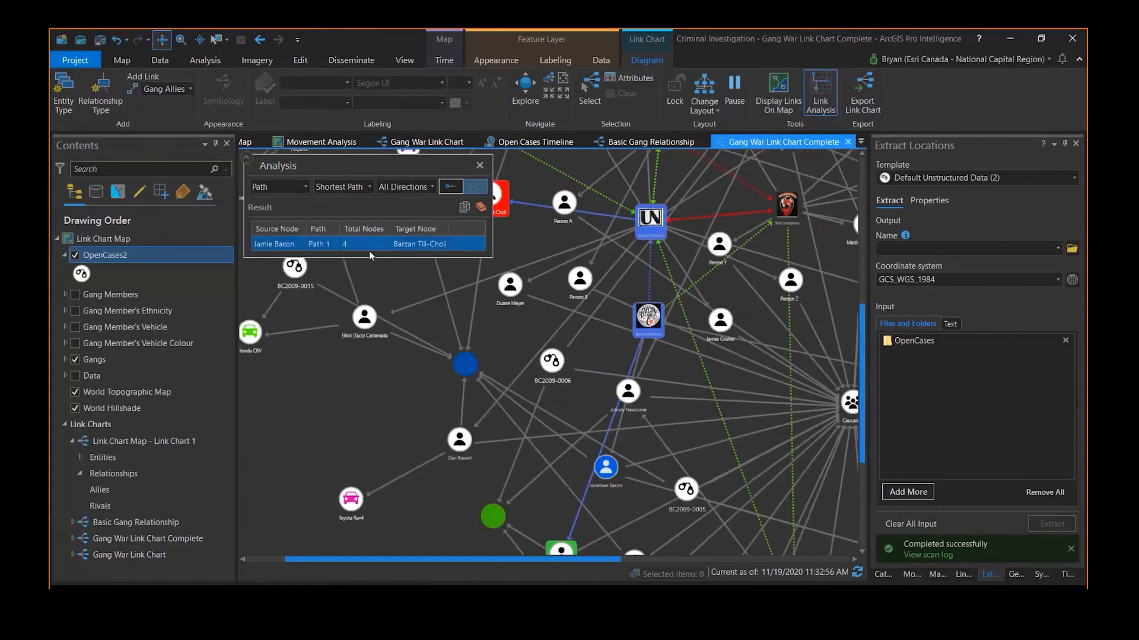
{"action": "mouse_move", "coordinate": [349, 246]}
{"action": "key", "text": "Escape"}
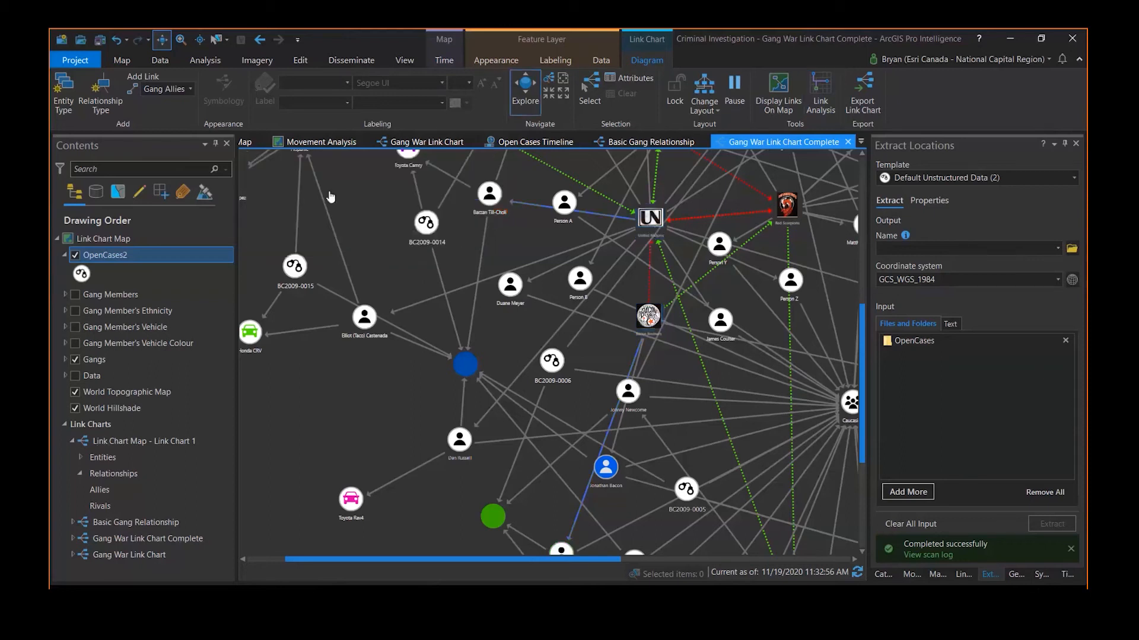
Step: Switch to the Link Chart Map, hide the OpenCases2 layer and show the Data group
{"action": "left_click", "coordinate": [248, 143]}
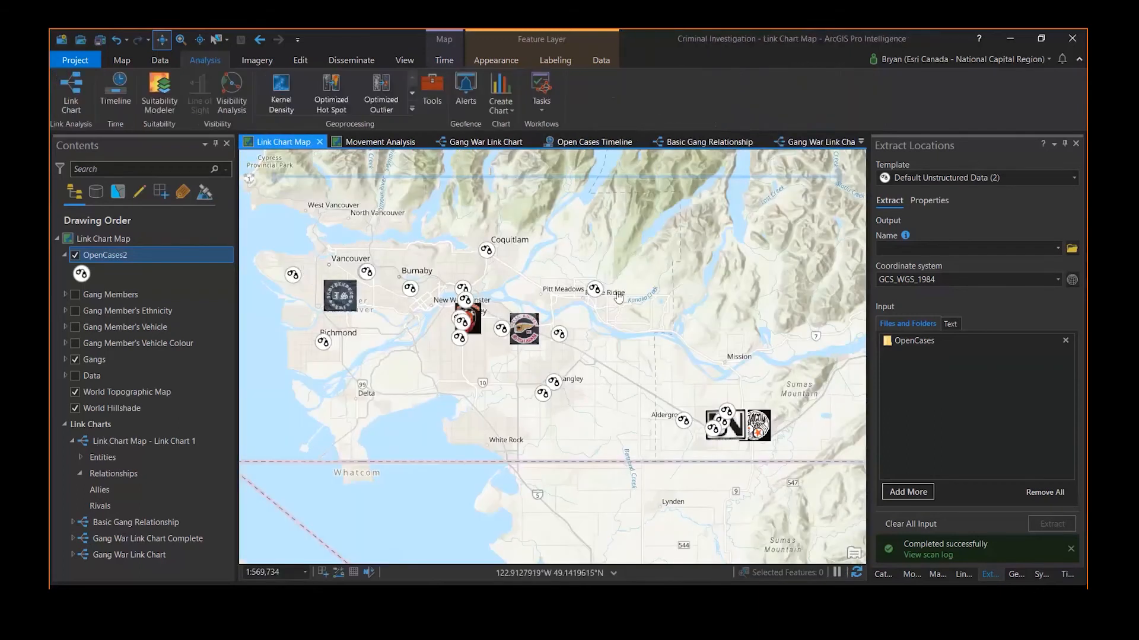
{"action": "left_click", "coordinate": [76, 255]}
{"action": "left_click", "coordinate": [76, 375]}
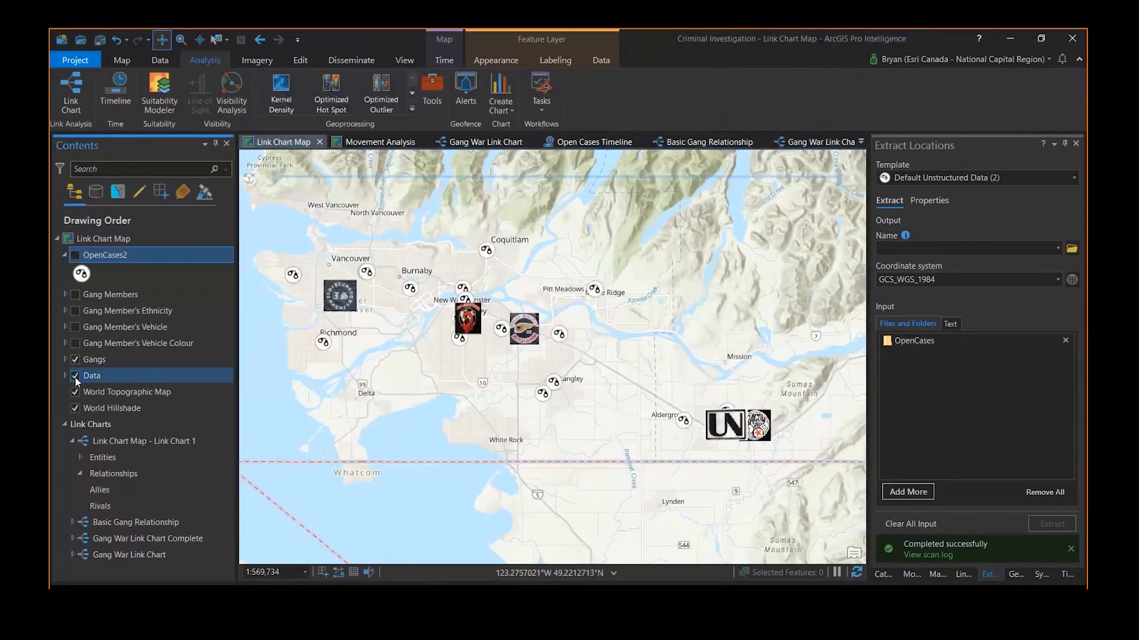
{"action": "left_click_drag", "start_coordinate": [457, 435], "coordinate": [510, 444]}
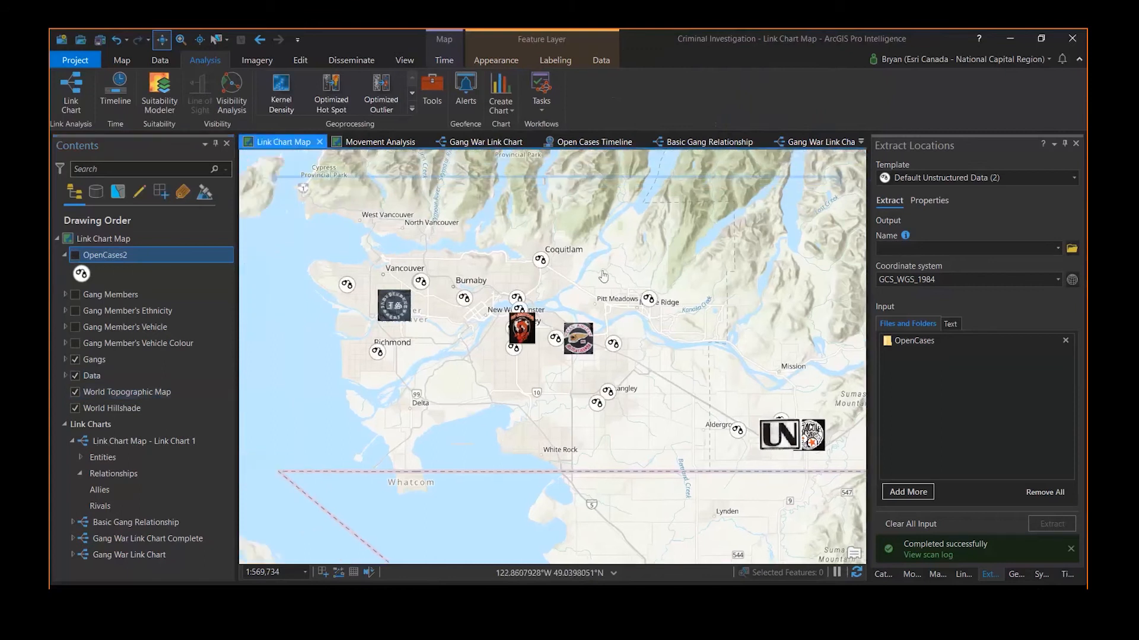
{"action": "left_click_drag", "start_coordinate": [508, 305], "coordinate": [460, 316]}
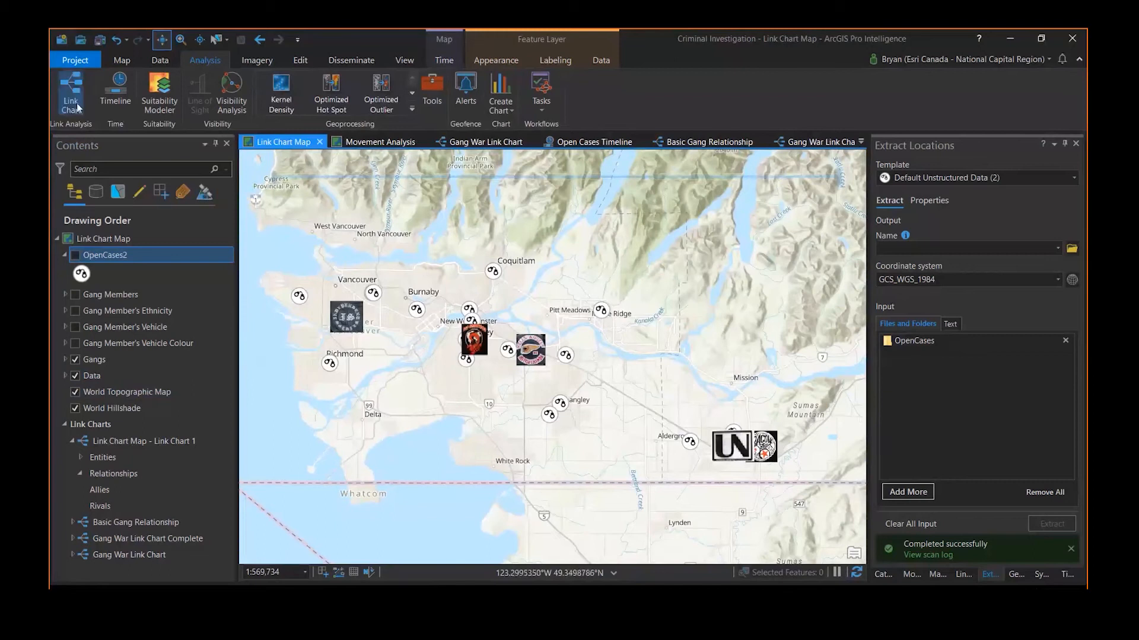
Step: Create a timeline of the OpenCases layer with Case_Info as the display field
{"action": "left_click", "coordinate": [112, 95]}
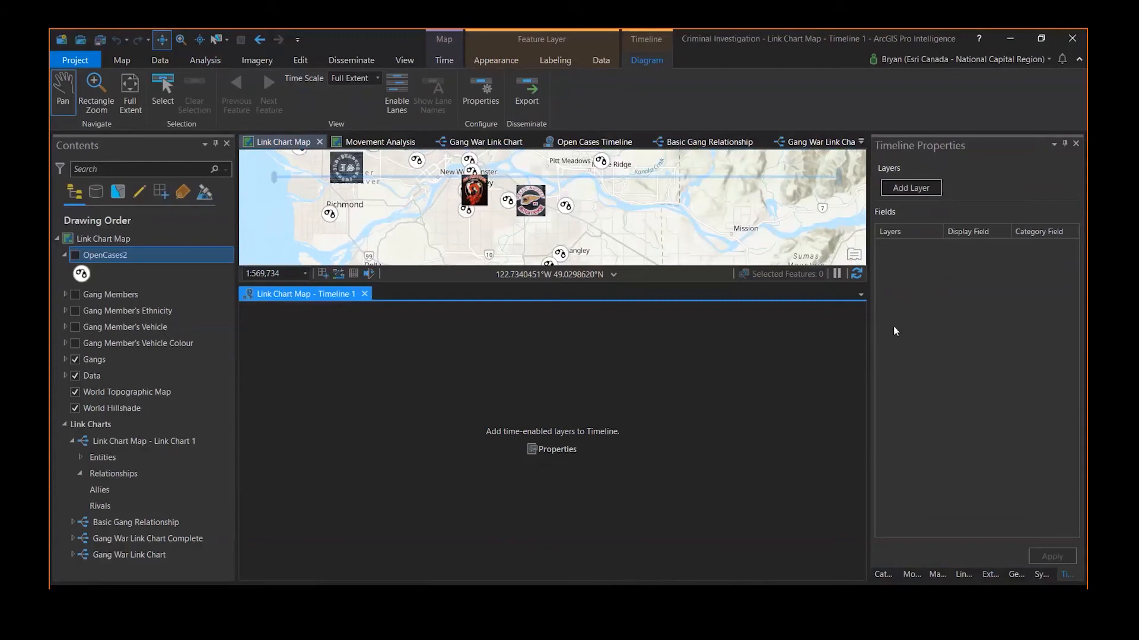
{"action": "left_click", "coordinate": [933, 188]}
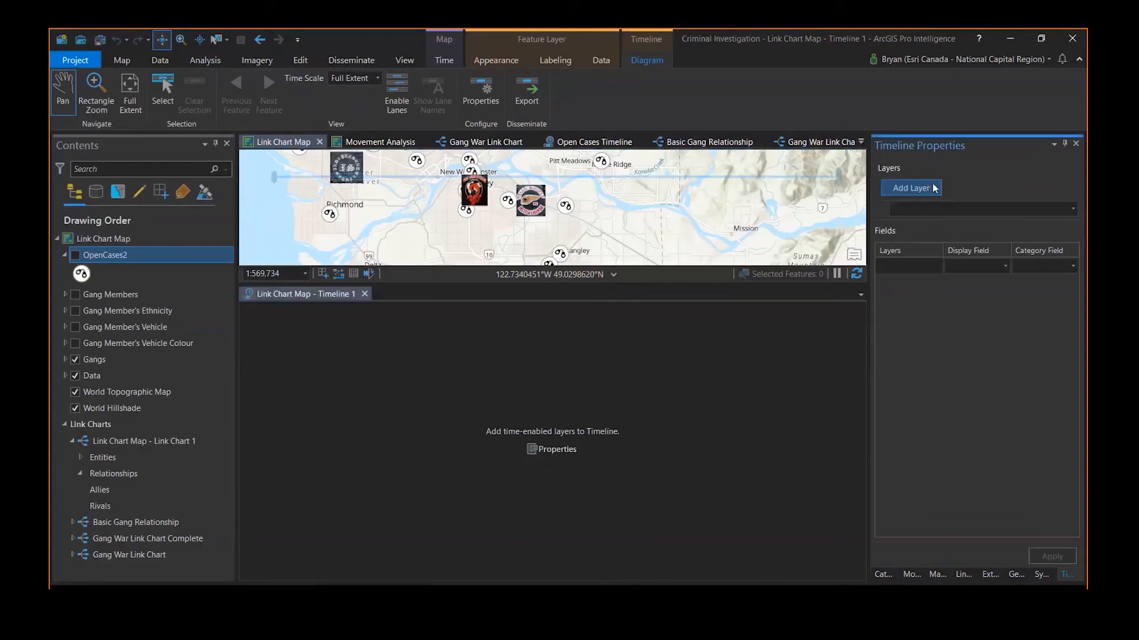
{"action": "left_click", "coordinate": [1026, 209]}
{"action": "left_click", "coordinate": [1028, 223]}
{"action": "left_click", "coordinate": [1006, 267]}
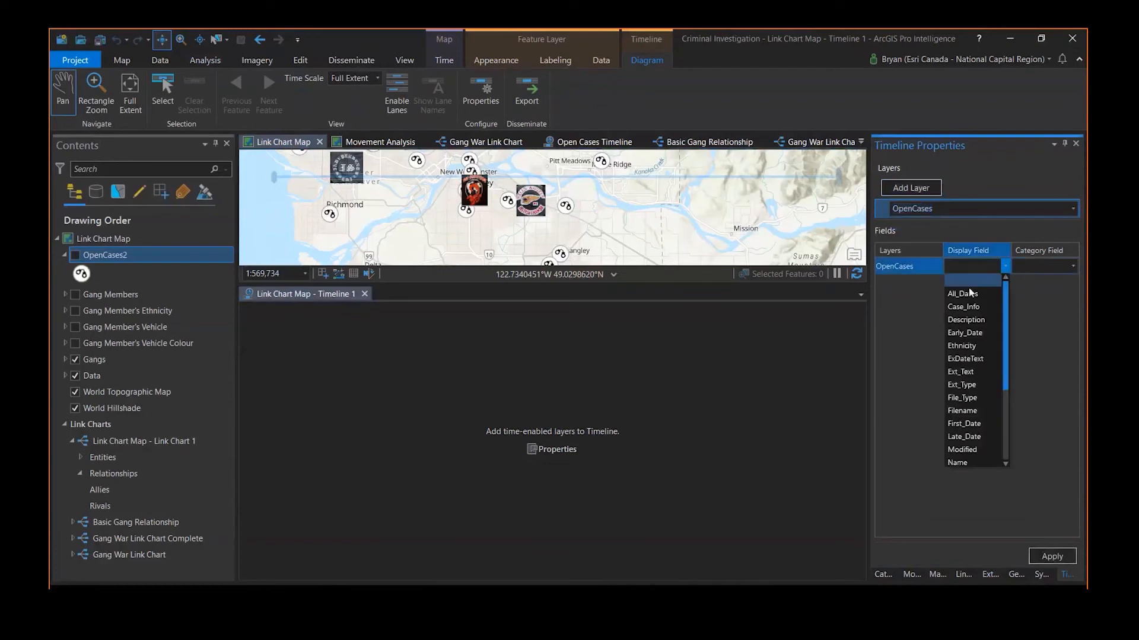
{"action": "left_click", "coordinate": [963, 308]}
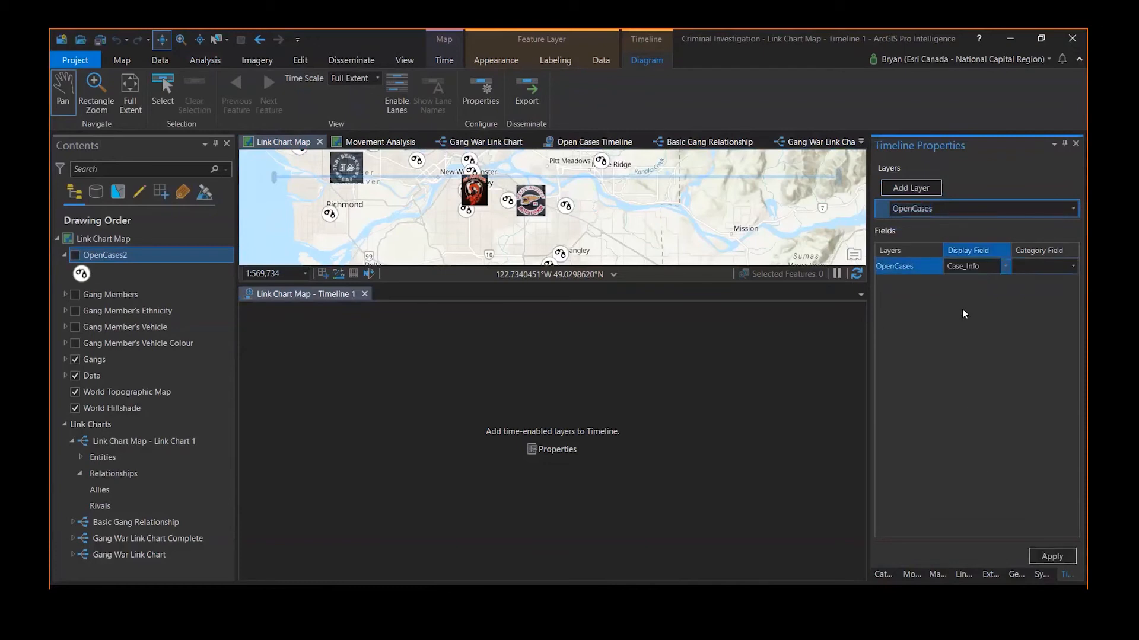
{"action": "left_click", "coordinate": [1048, 555]}
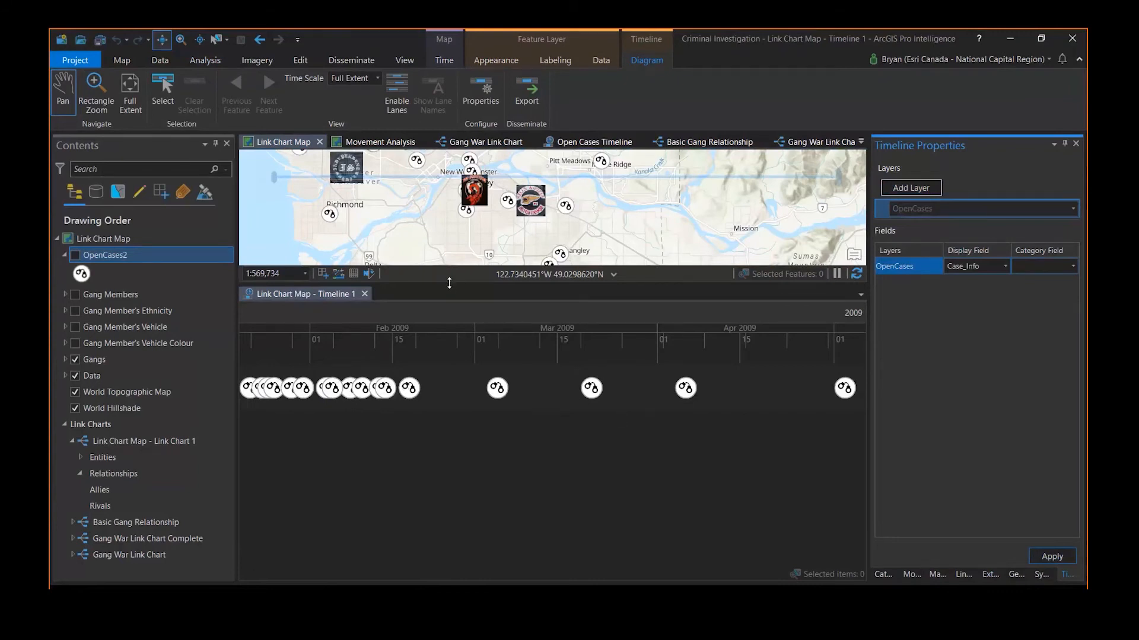
Step: Enlarge the map above the timeline, place Gang War Link Chart Complete beside it, and collapse the Contents and Timeline Properties panes
{"action": "left_click_drag", "start_coordinate": [449, 284], "coordinate": [440, 440]}
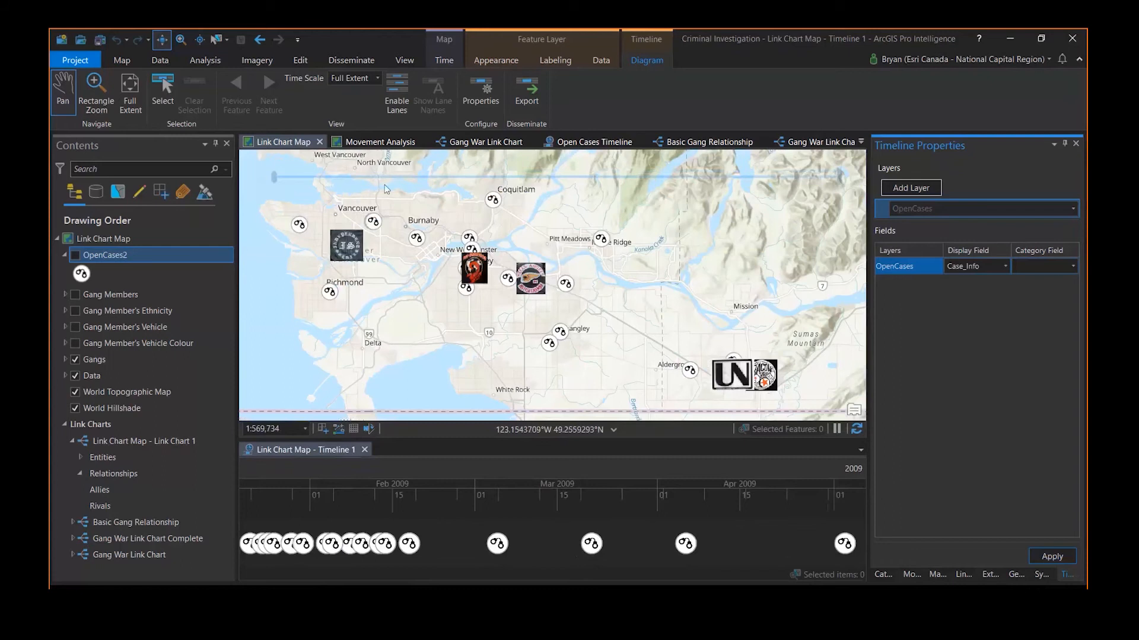
{"action": "mouse_move", "coordinate": [588, 193]}
{"action": "left_click", "coordinate": [818, 143]}
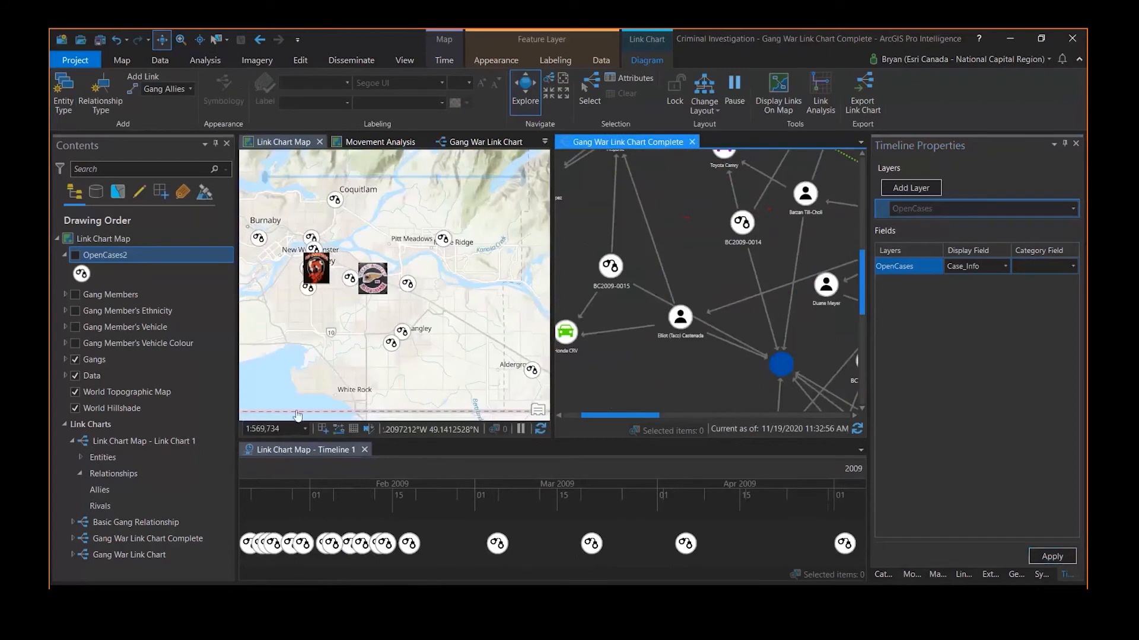
{"action": "left_click", "coordinate": [215, 142]}
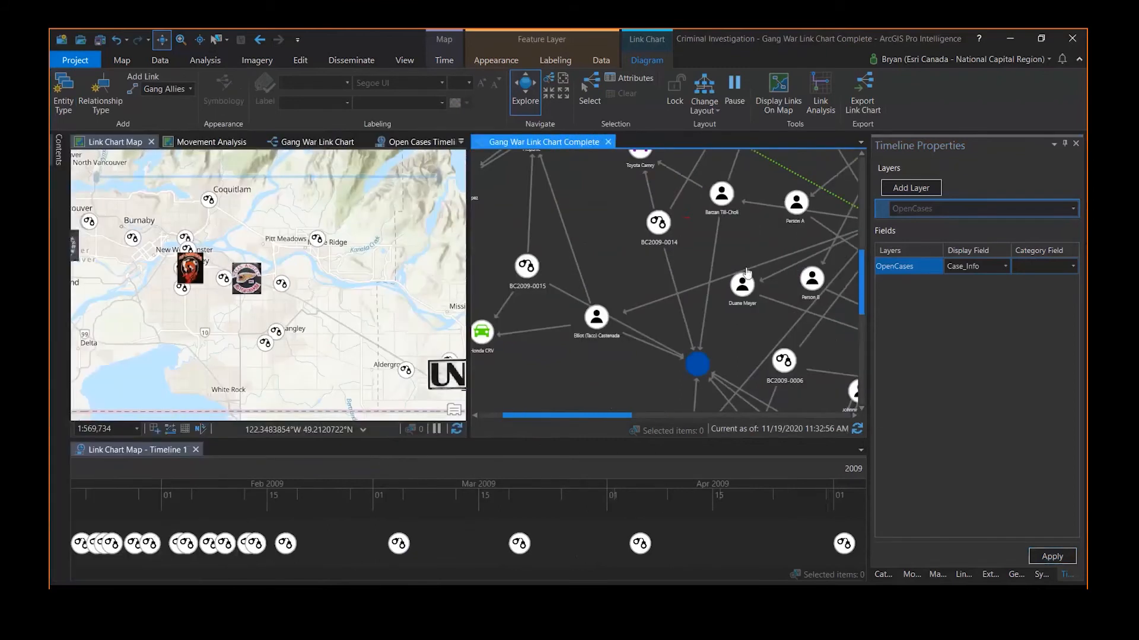
{"action": "left_click", "coordinate": [1064, 143]}
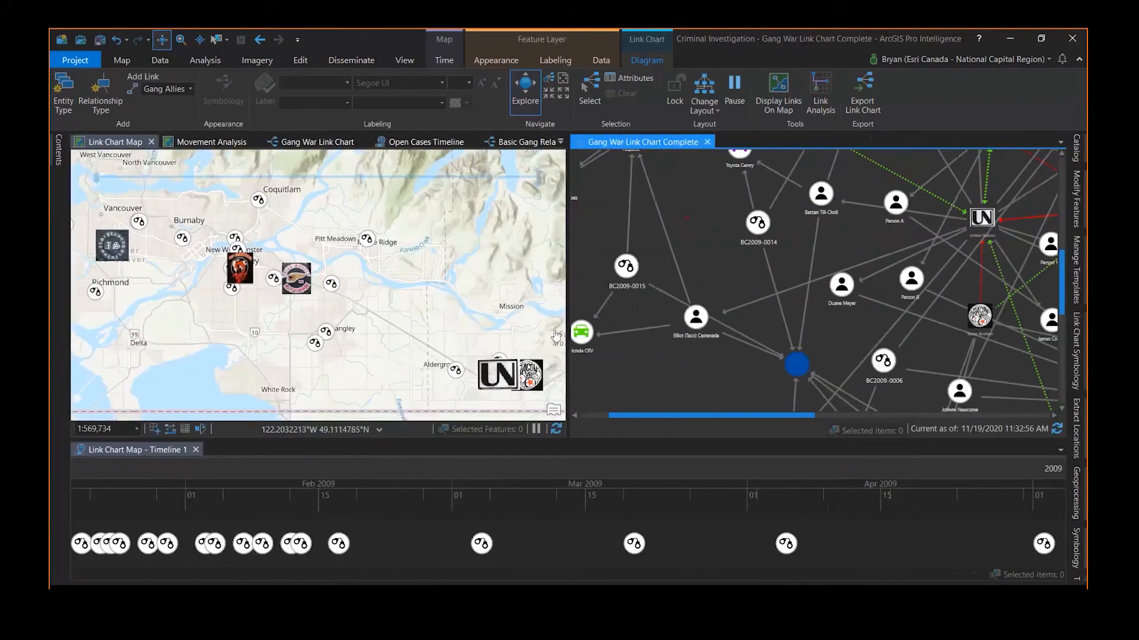
Step: Select the cases from the first half of February 2009 on the timeline to compare them across the views, and clear the selection
{"action": "scroll", "coordinate": [873, 307], "scroll_direction": "down", "scroll_amount": 5}
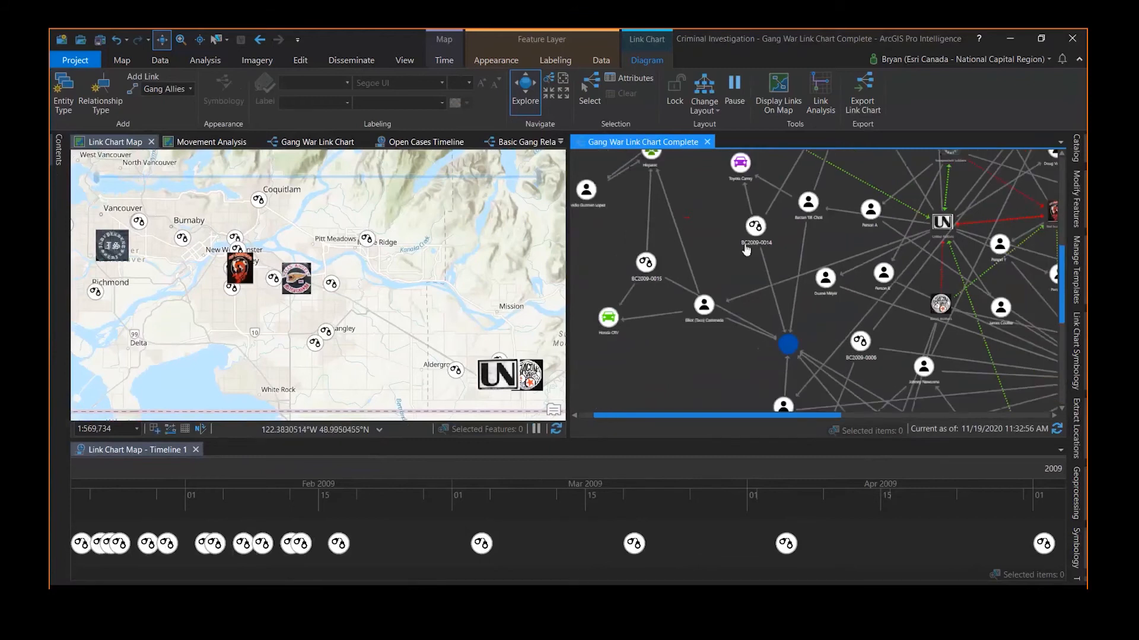
{"action": "left_click_drag", "start_coordinate": [873, 307], "coordinate": [719, 286]}
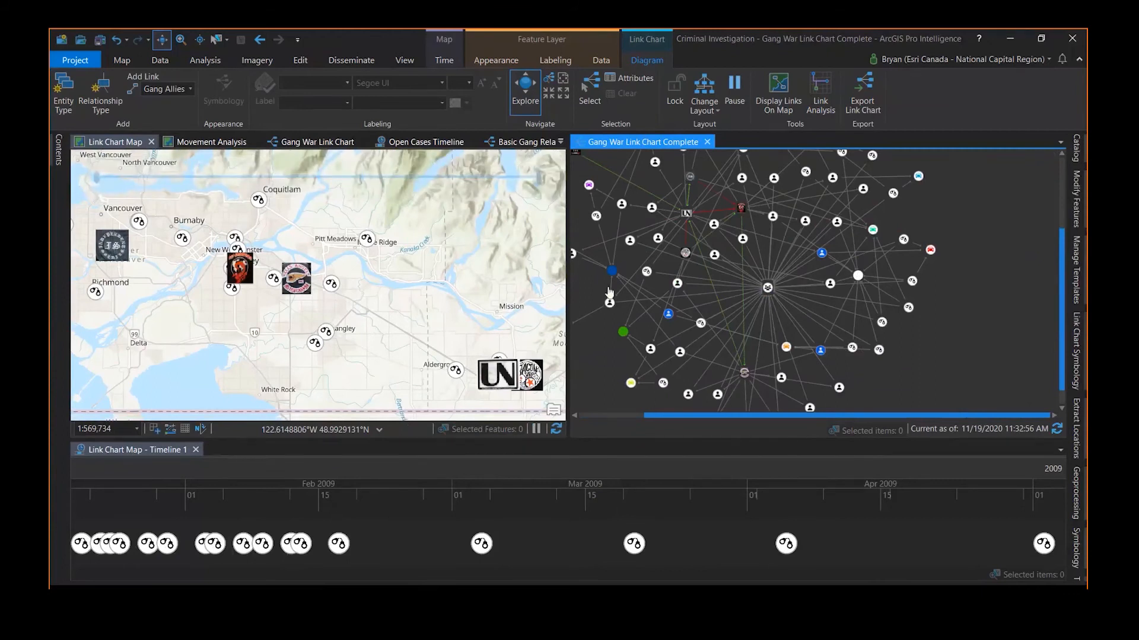
{"action": "left_click", "coordinate": [141, 452]}
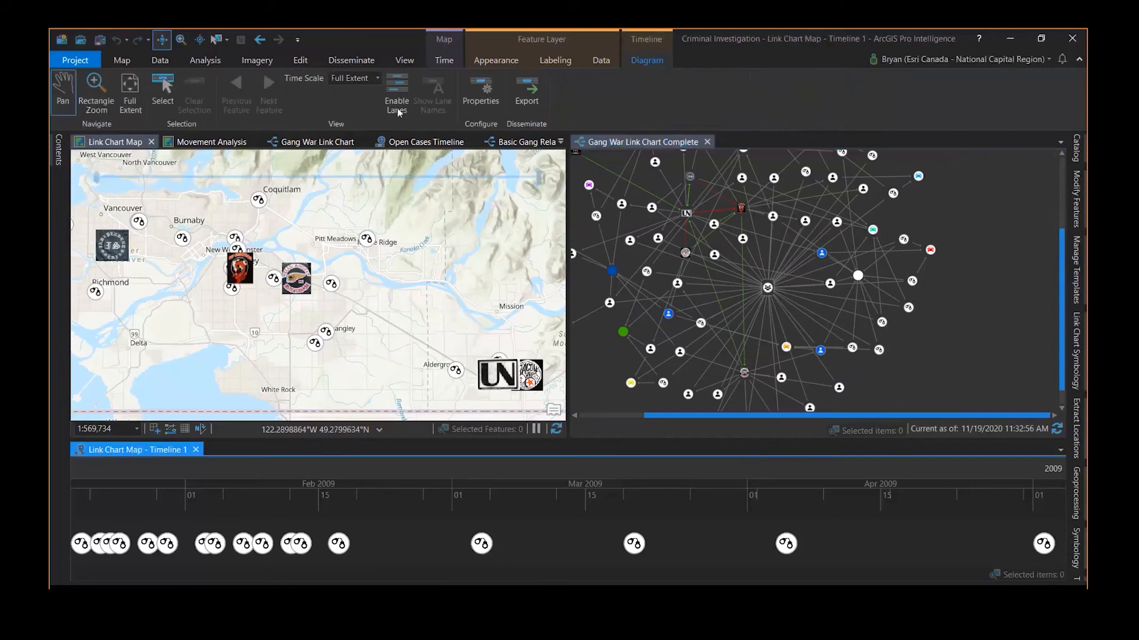
{"action": "left_click", "coordinate": [170, 101]}
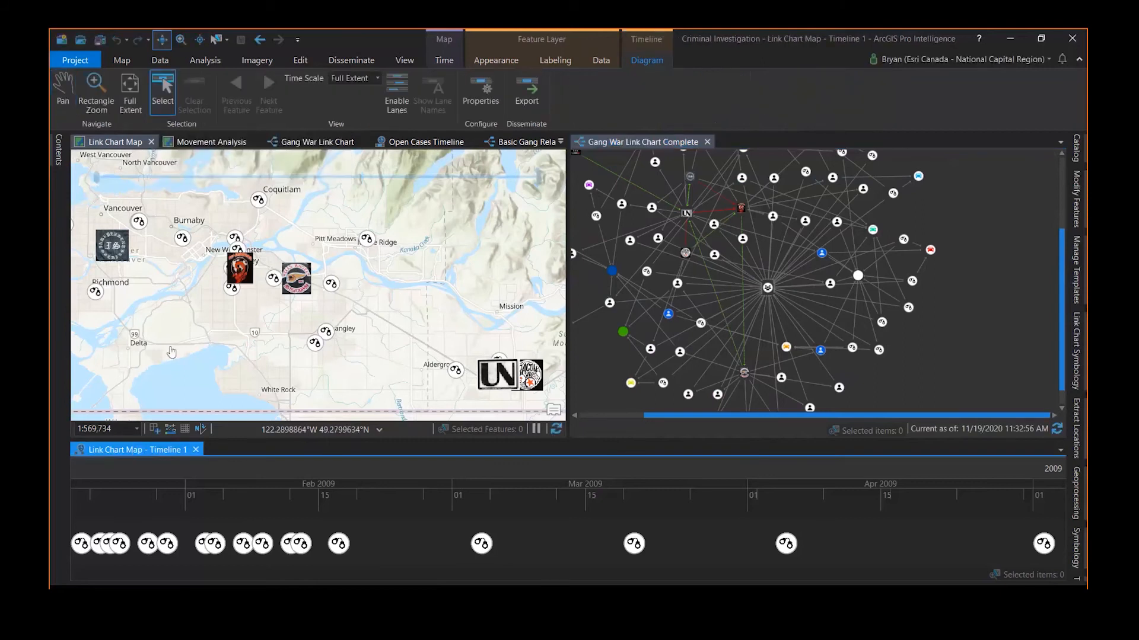
{"action": "left_click_drag", "start_coordinate": [187, 561], "coordinate": [421, 537]}
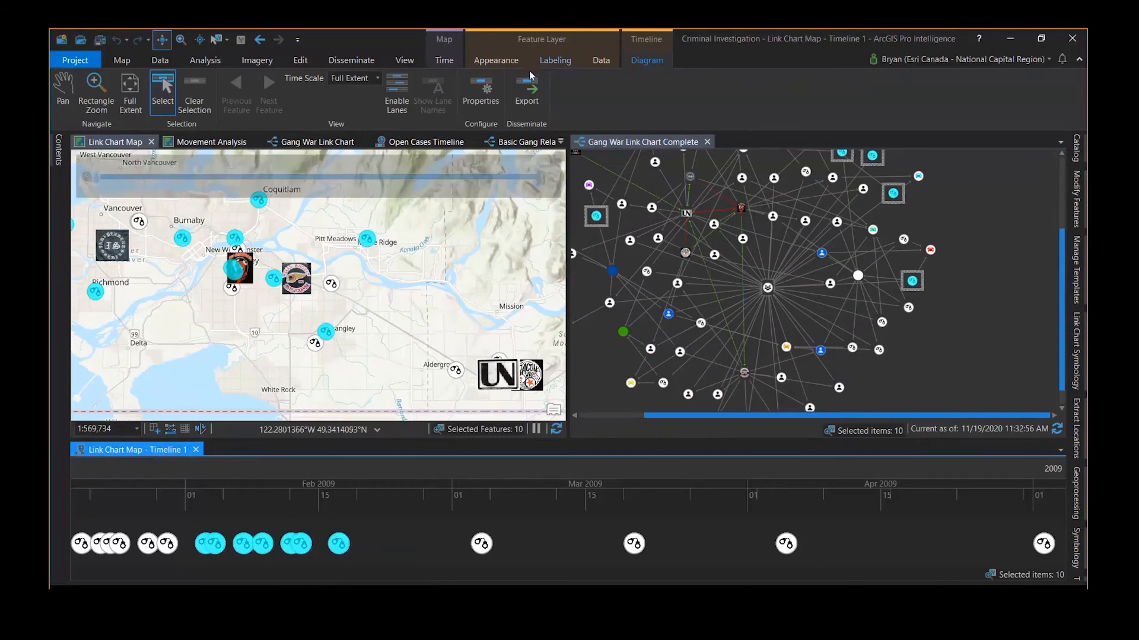
{"action": "left_click", "coordinate": [242, 40]}
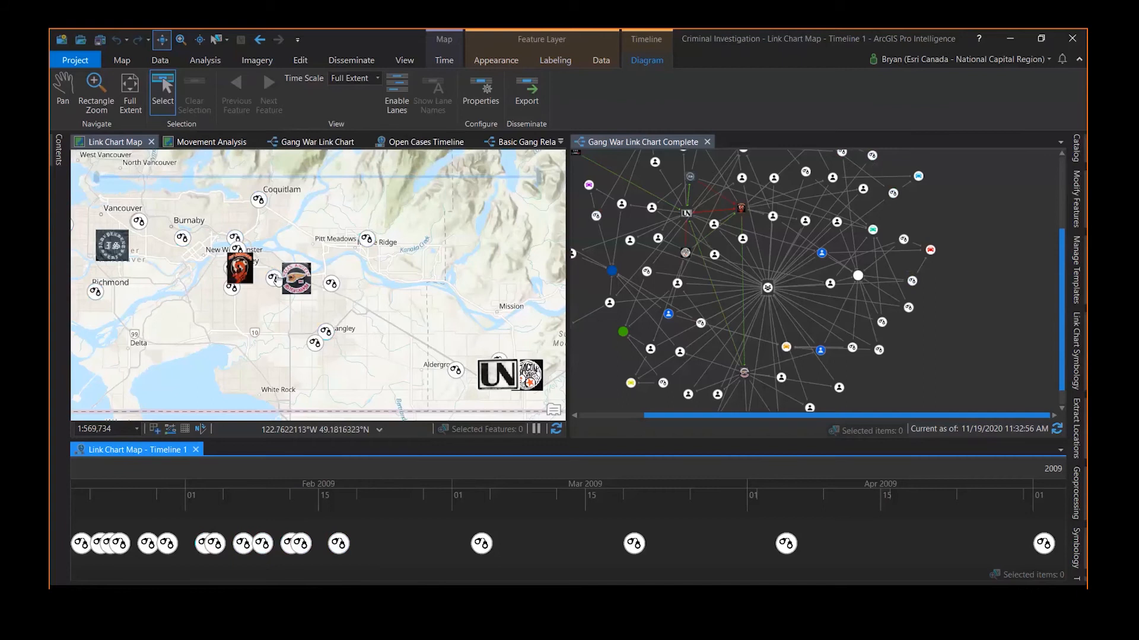
Step: Return Gang War Link Chart Complete to the main view group, close the map timeline, and pin the Contents and Catalog panes open
{"action": "left_click", "coordinate": [653, 142]}
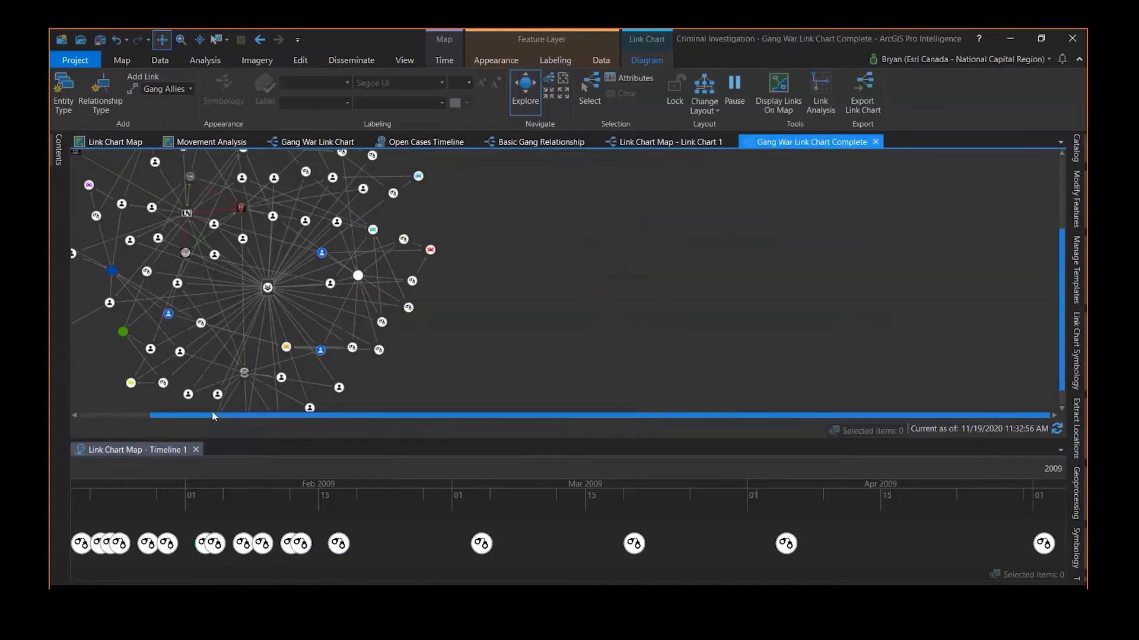
{"action": "left_click", "coordinate": [195, 450]}
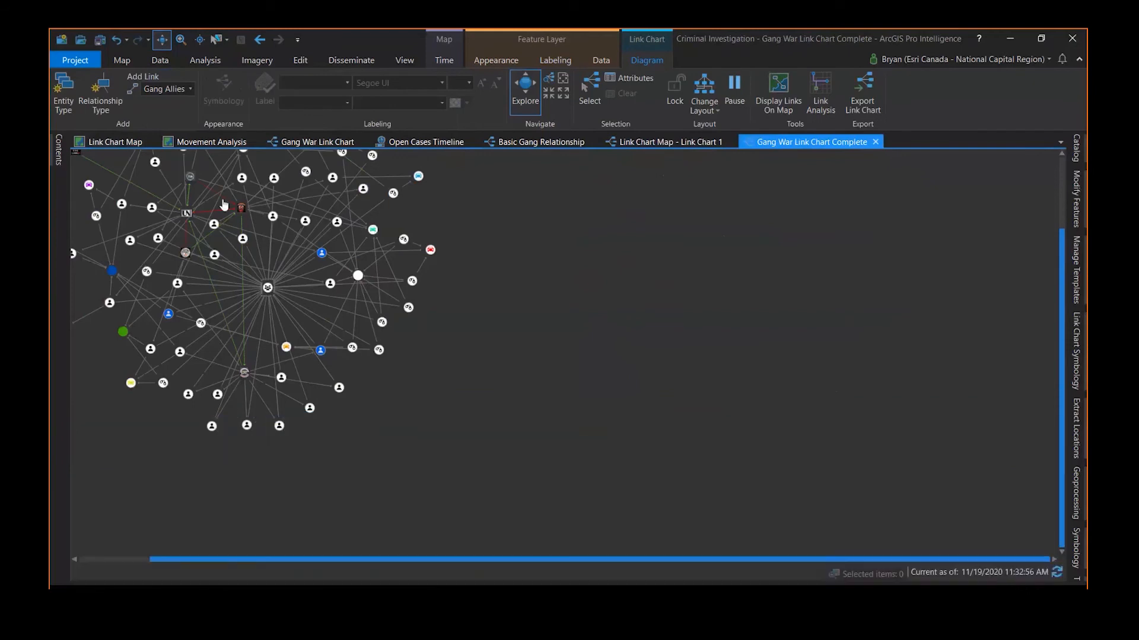
{"action": "left_click", "coordinate": [58, 150]}
{"action": "left_click", "coordinate": [188, 146]}
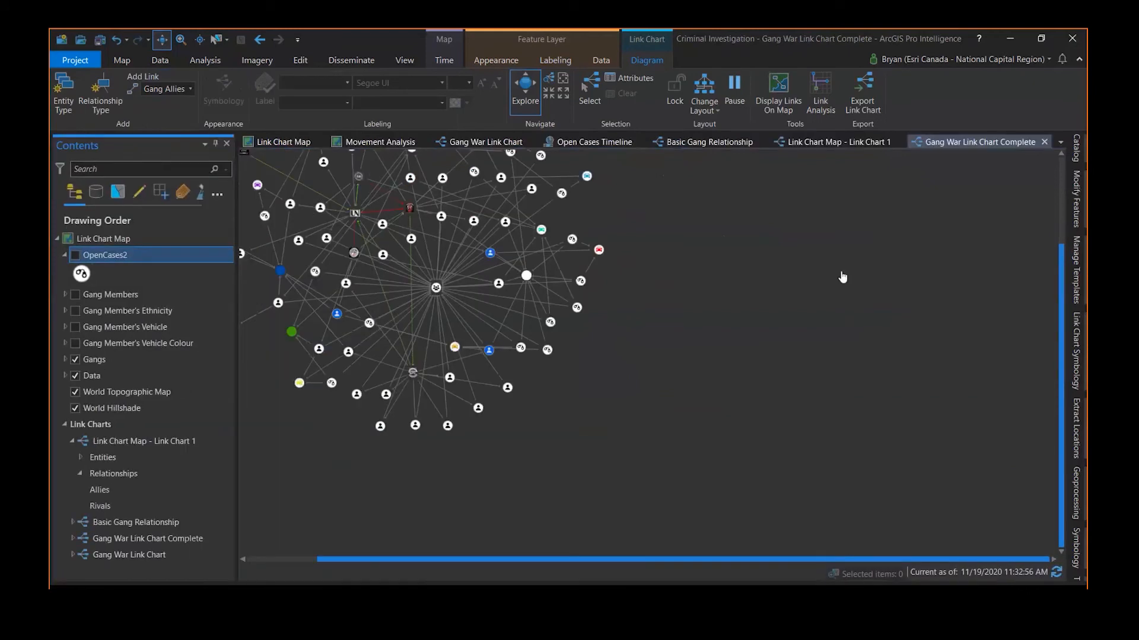
{"action": "left_click", "coordinate": [1076, 148]}
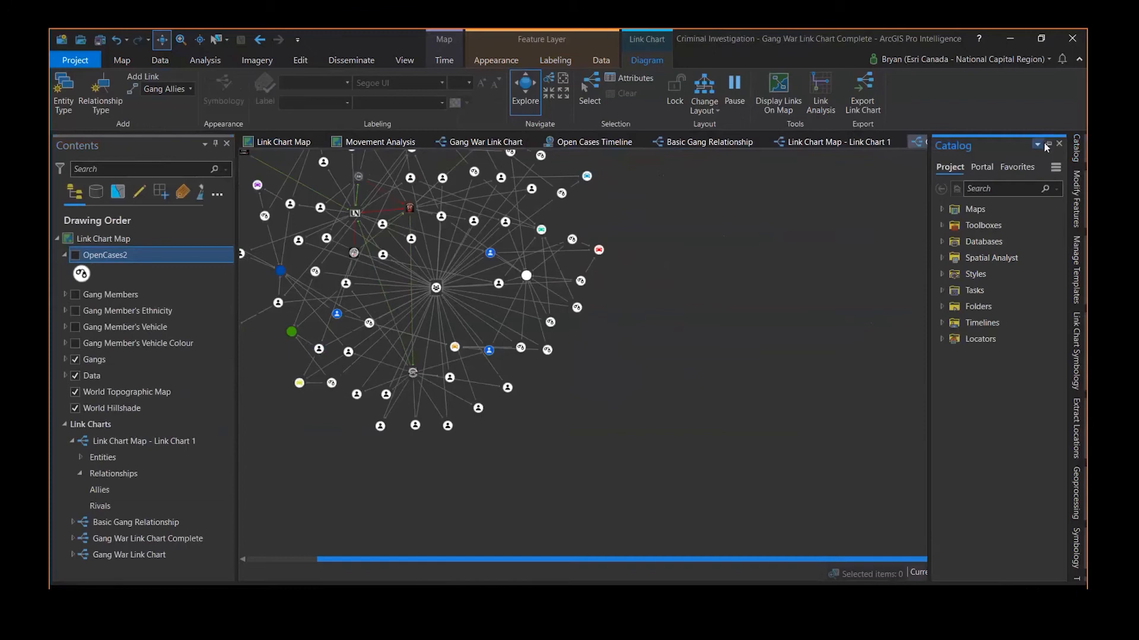
{"action": "left_click", "coordinate": [1048, 144]}
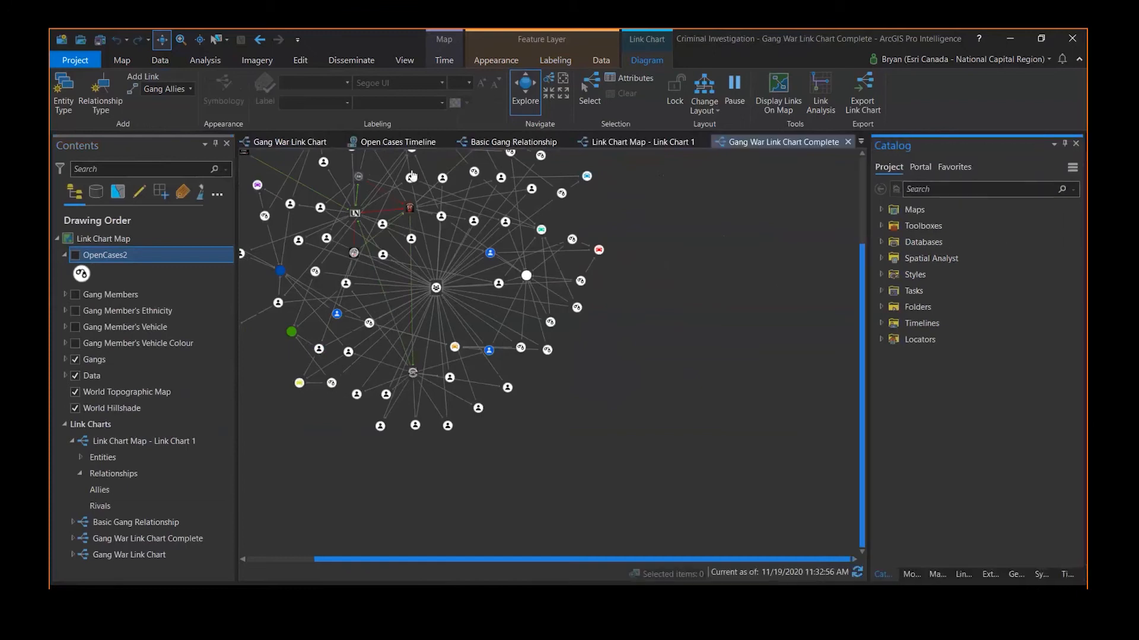
Step: Switch to the Movement Analysis map and open the attribute table of the GangMemberTracks layer
{"action": "left_click", "coordinate": [861, 142]}
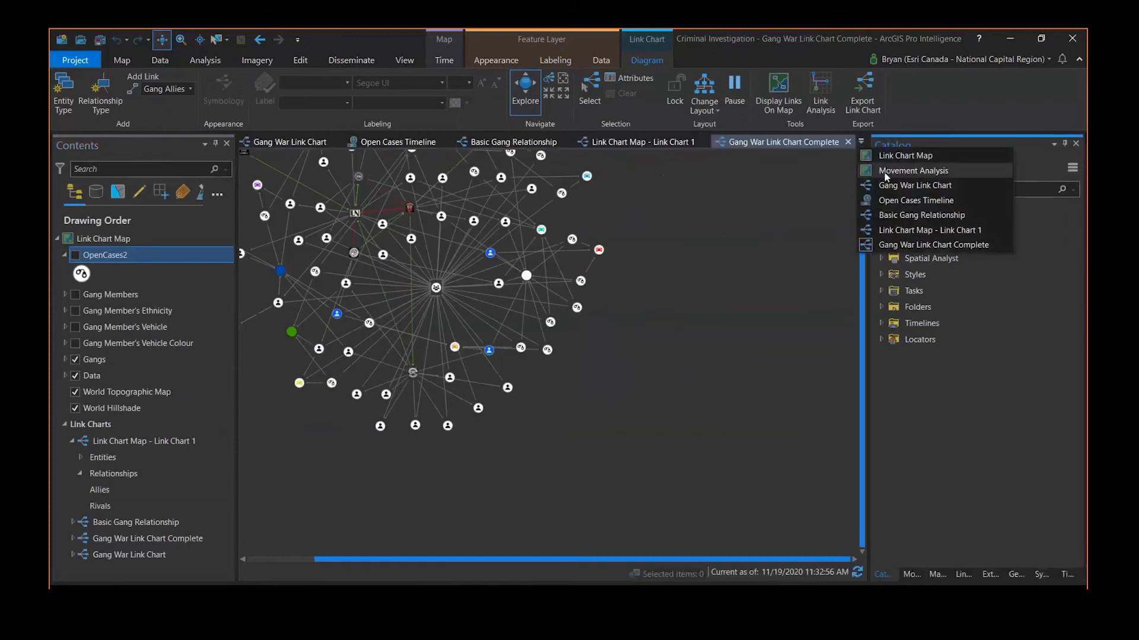
{"action": "left_click", "coordinate": [884, 171]}
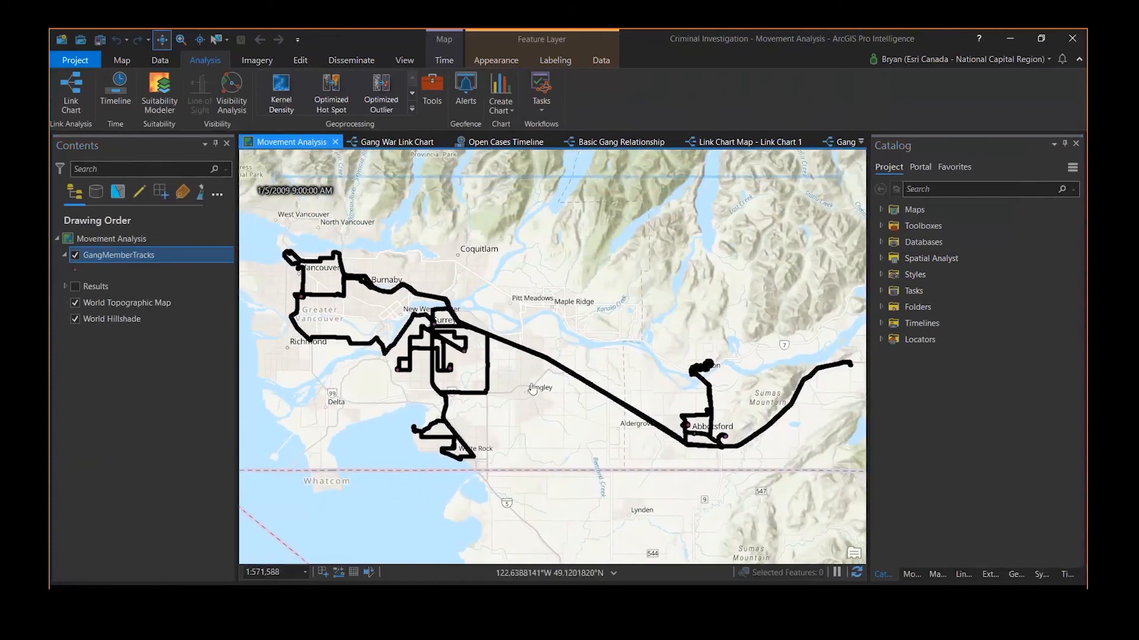
{"action": "scroll", "coordinate": [514, 397], "scroll_direction": "up", "scroll_amount": 2}
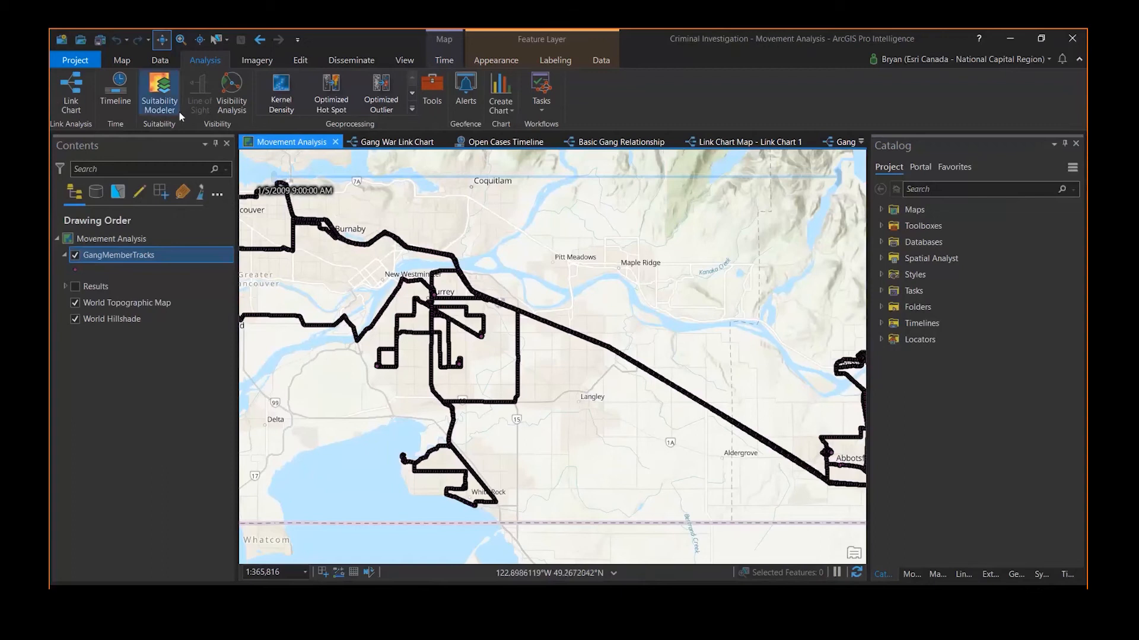
{"action": "right_click", "coordinate": [158, 255]}
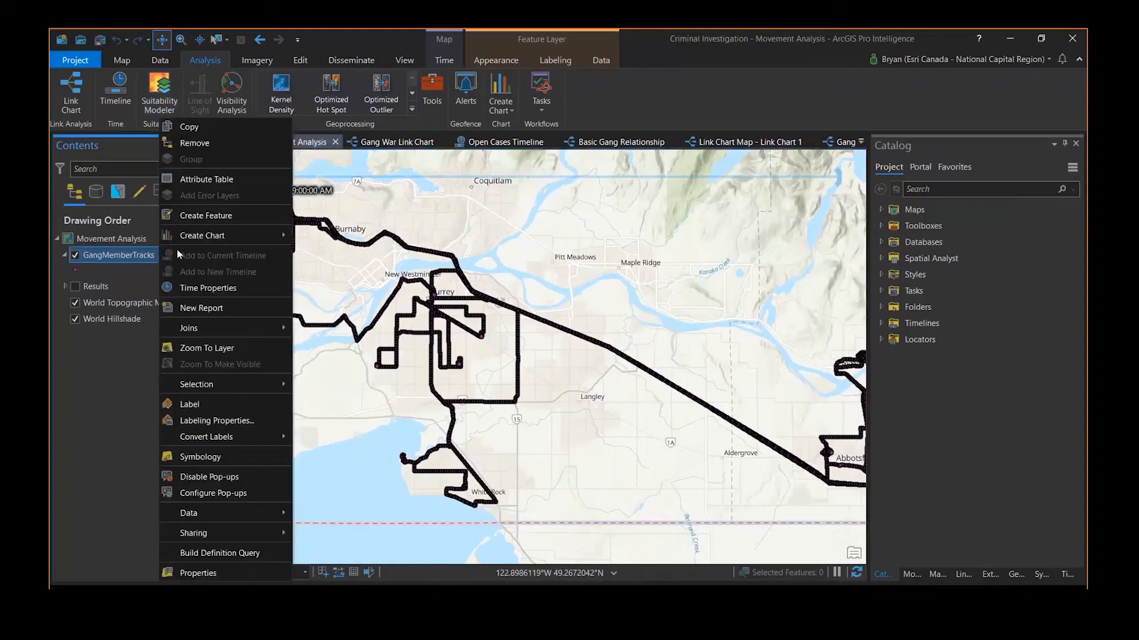
{"action": "left_click", "coordinate": [195, 178]}
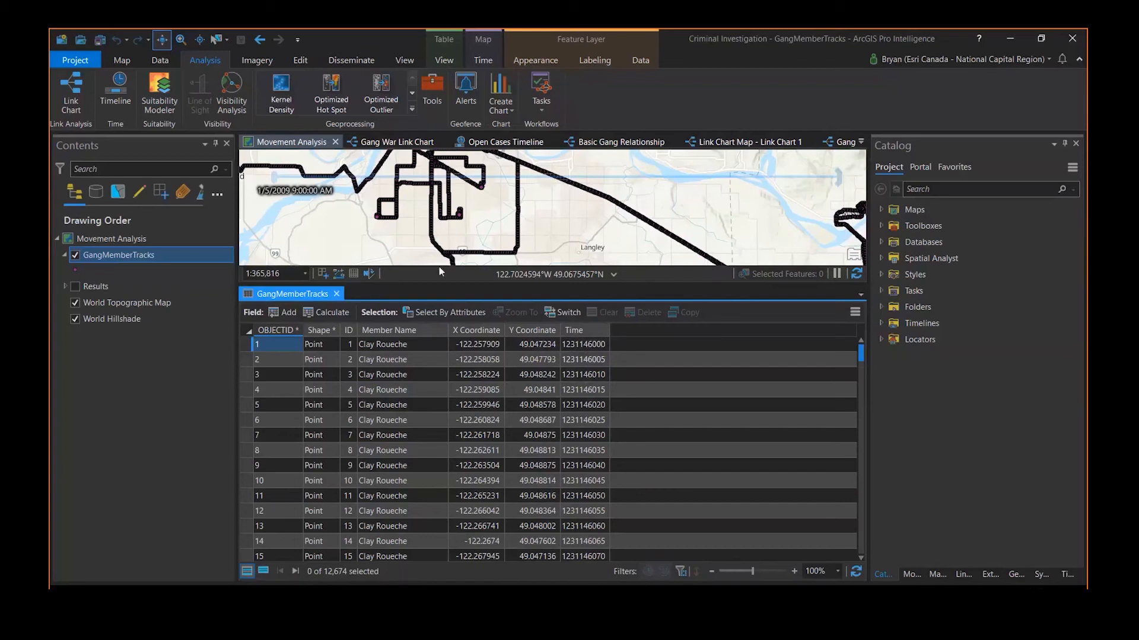
Step: Set up the Convert Time Field tool with GangMemberTracks as the input table and Time as the input time field
{"action": "left_click", "coordinate": [166, 61]}
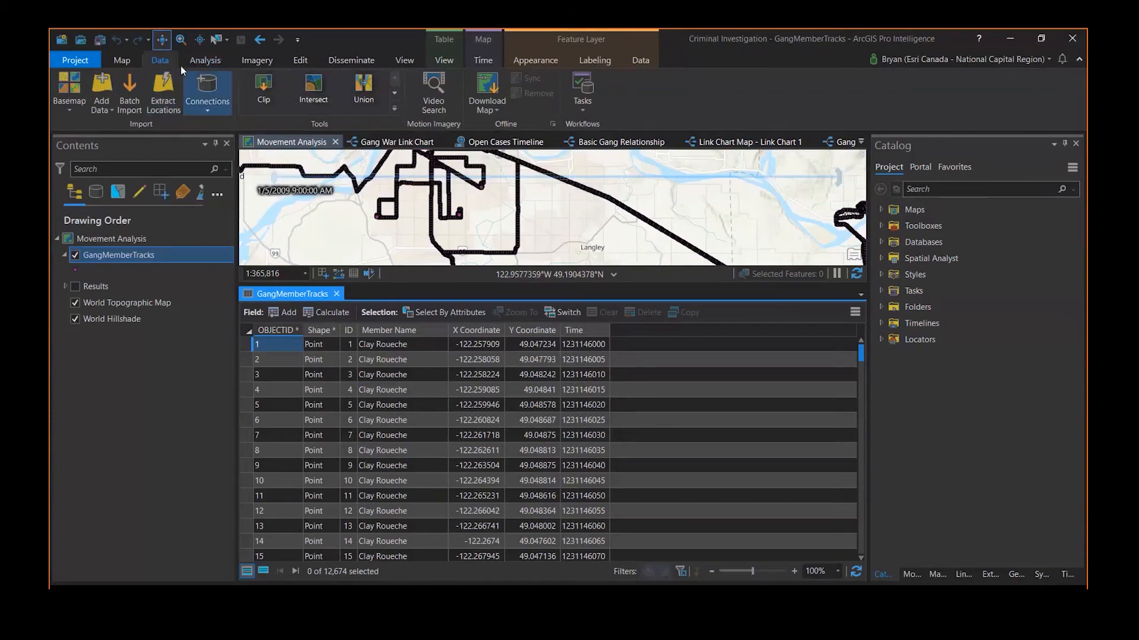
{"action": "left_click", "coordinate": [394, 109]}
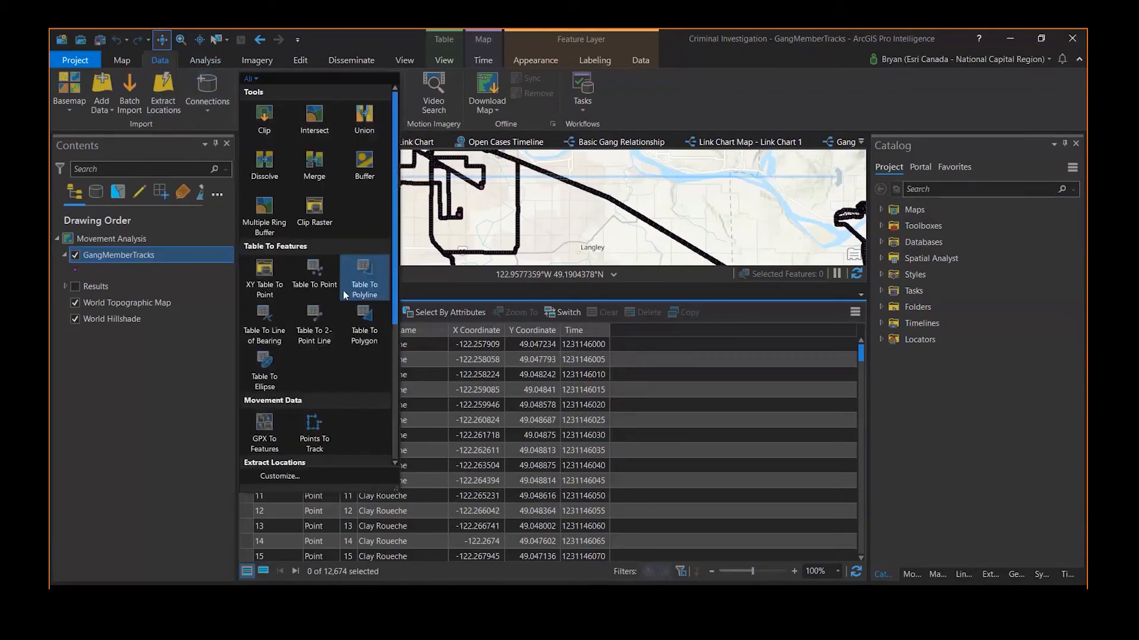
{"action": "scroll", "coordinate": [326, 331], "scroll_direction": "down", "scroll_amount": 5}
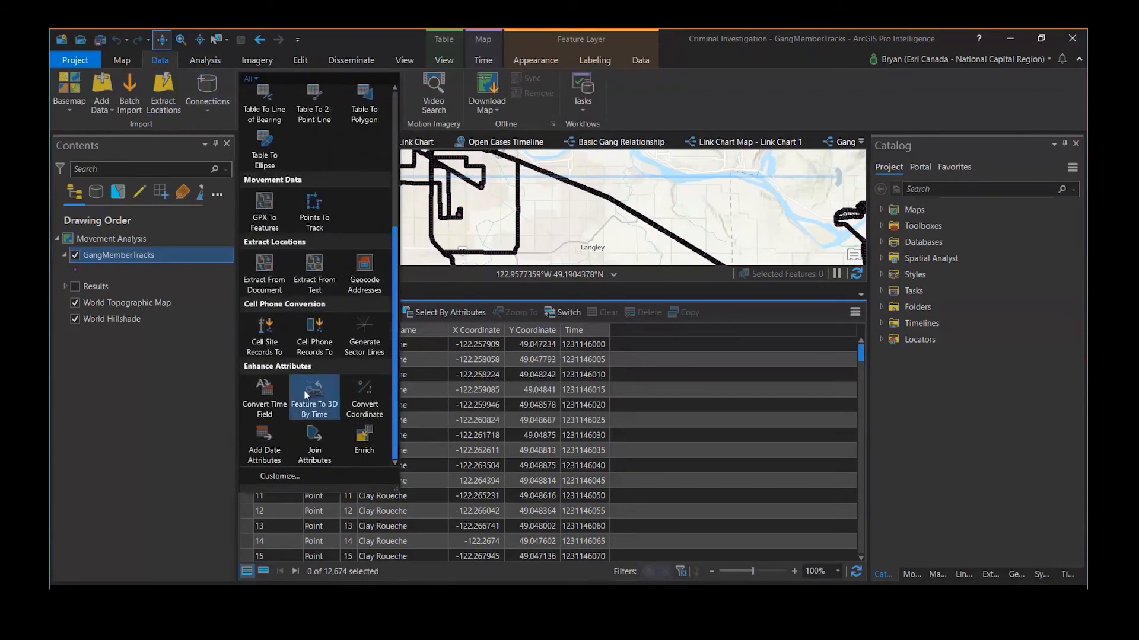
{"action": "left_click", "coordinate": [264, 397]}
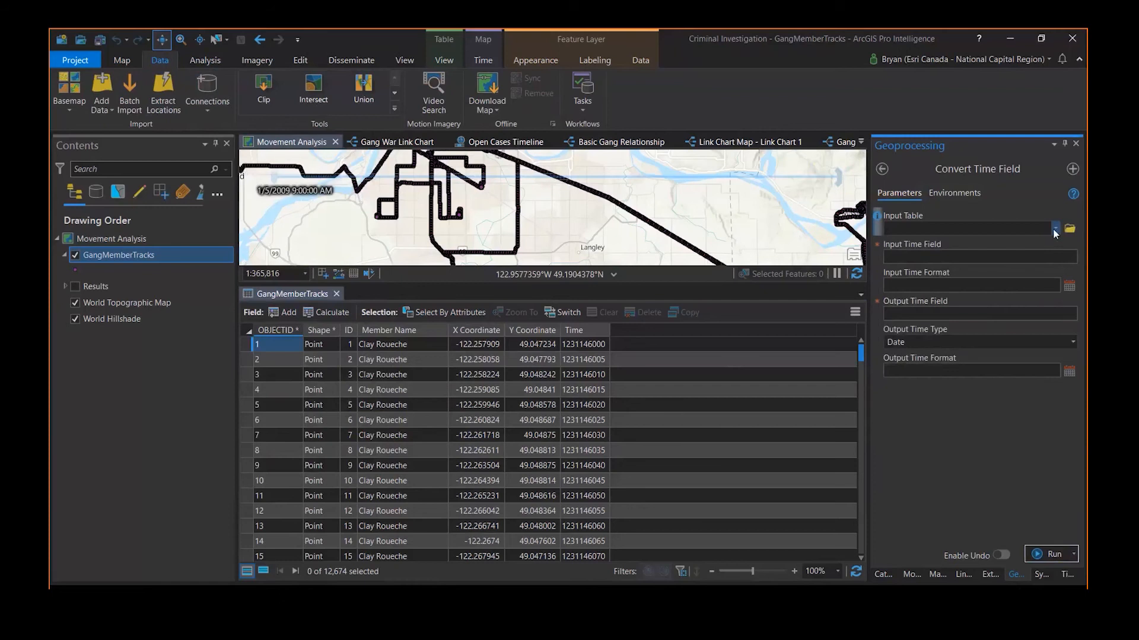
{"action": "left_click", "coordinate": [1055, 228]}
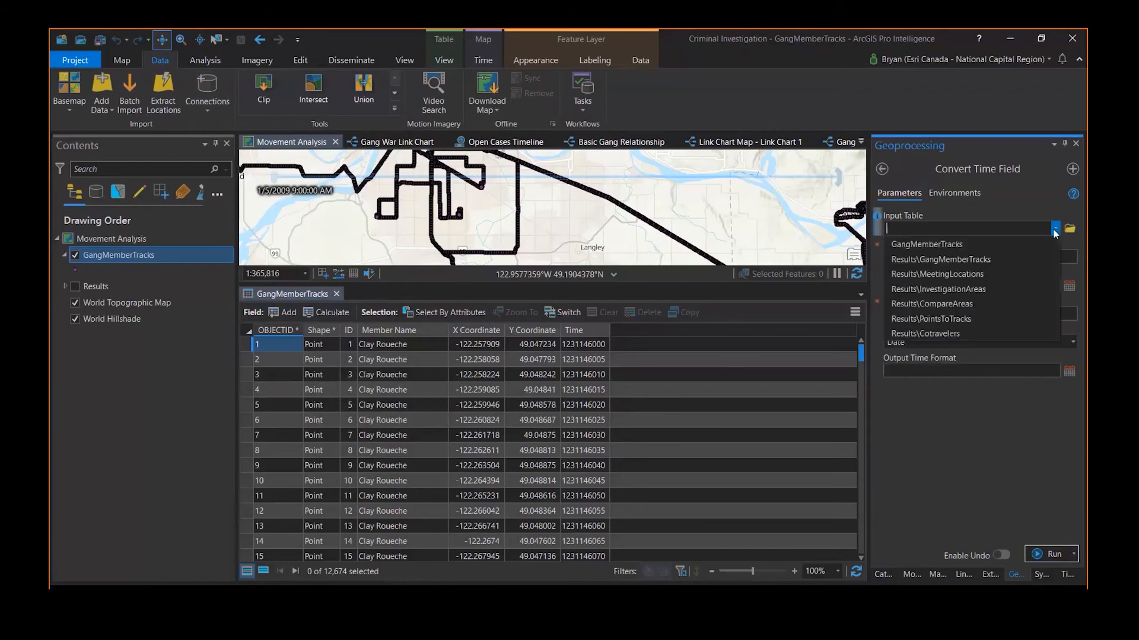
{"action": "left_click", "coordinate": [984, 244]}
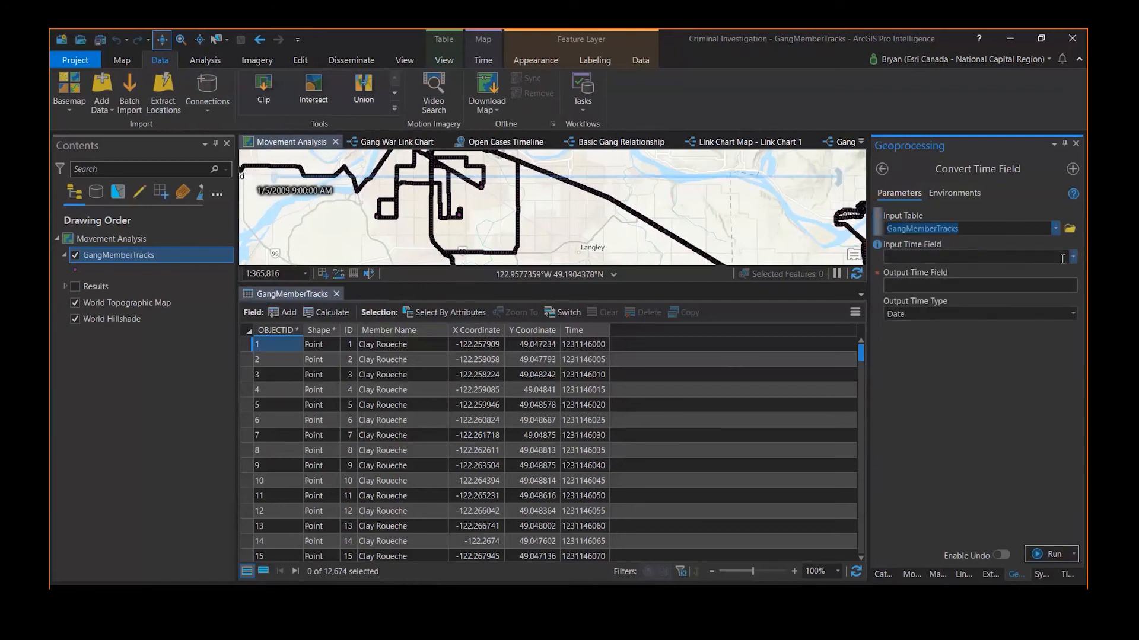
{"action": "left_click", "coordinate": [1073, 257]}
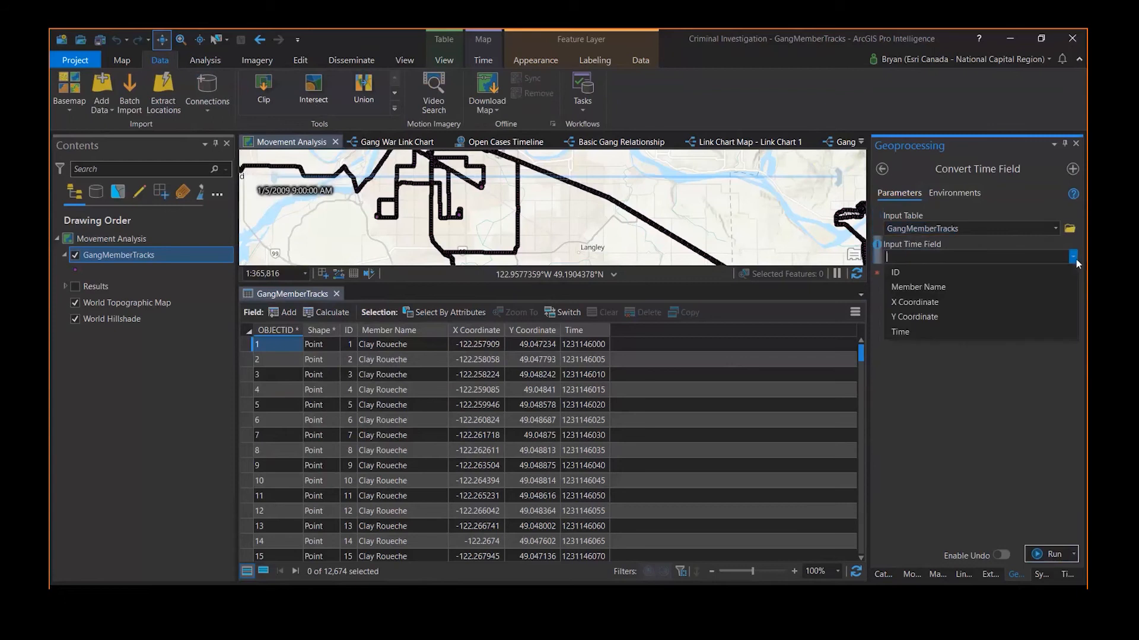
{"action": "left_click", "coordinate": [965, 332]}
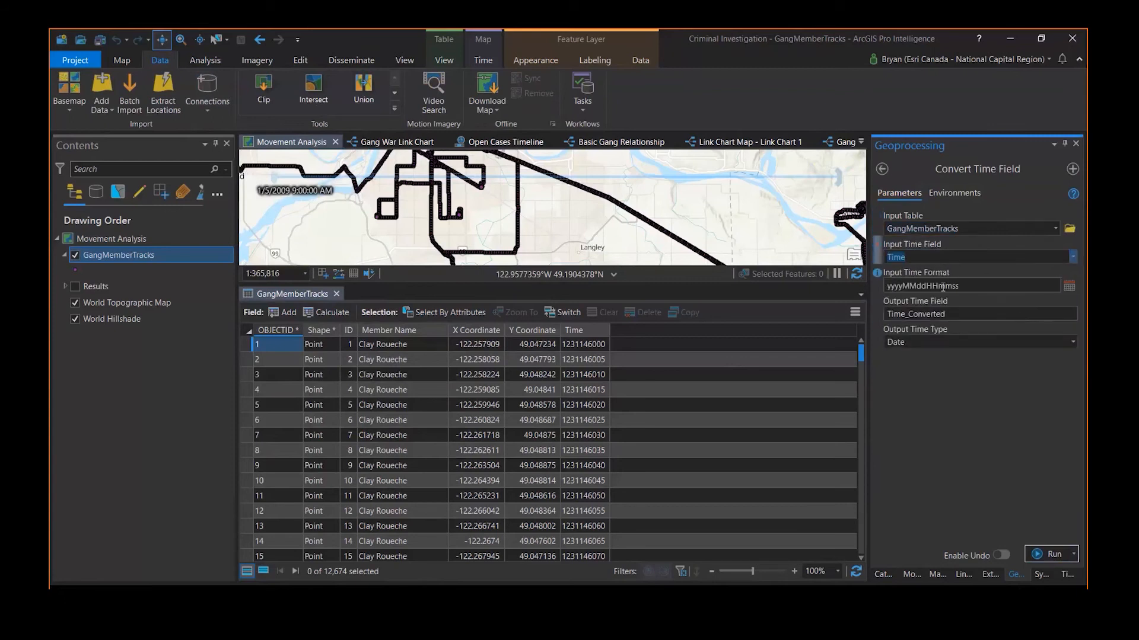
Step: Set the input time format to unix_s, run the conversion into the Time_Converted date field, and close the attribute table
{"action": "left_click", "coordinate": [962, 286]}
{"action": "key", "text": "BackSpace"}
{"action": "key", "text": "BackSpace"}
{"action": "key", "text": "BackSpace"}
{"action": "key", "text": "BackSpace"}
{"action": "key", "text": "BackSpace"}
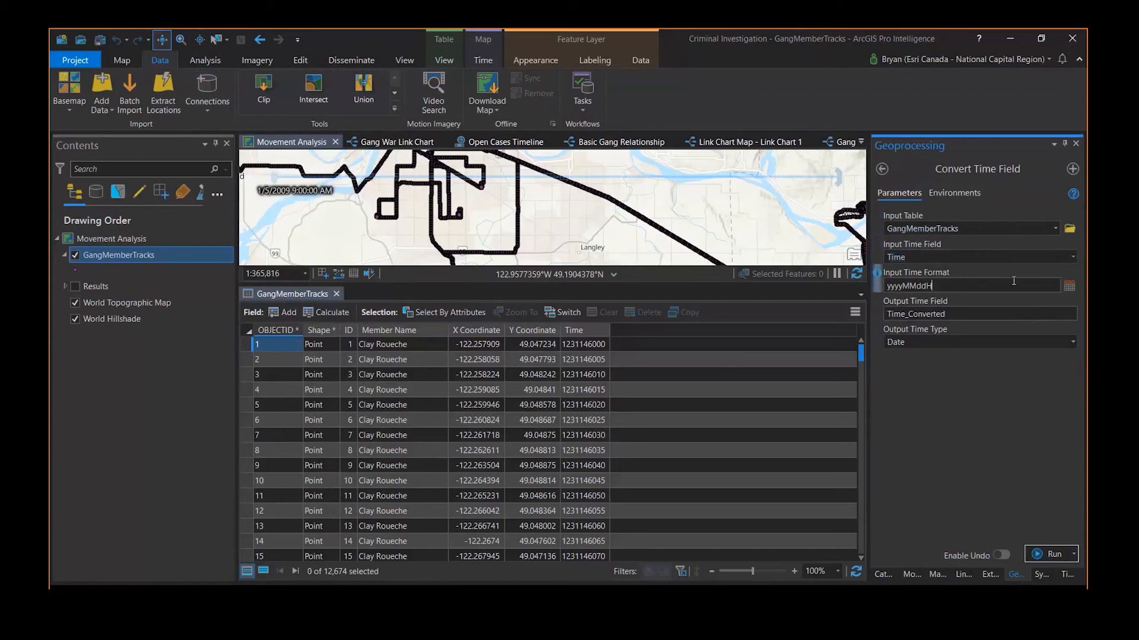
{"action": "key", "text": "BackSpace"}
{"action": "key", "text": "BackSpace"}
{"action": "key", "text": "BackSpace"}
{"action": "key", "text": "BackSpace"}
{"action": "key", "text": "BackSpace"}
{"action": "key", "text": "BackSpace"}
{"action": "key", "text": "BackSpace"}
{"action": "key", "text": "BackSpace"}
{"action": "key", "text": "BackSpace"}
{"action": "type", "text": "unix"}
{"action": "key", "text": "BackSpace"}
{"action": "type", "text": "x_s"}
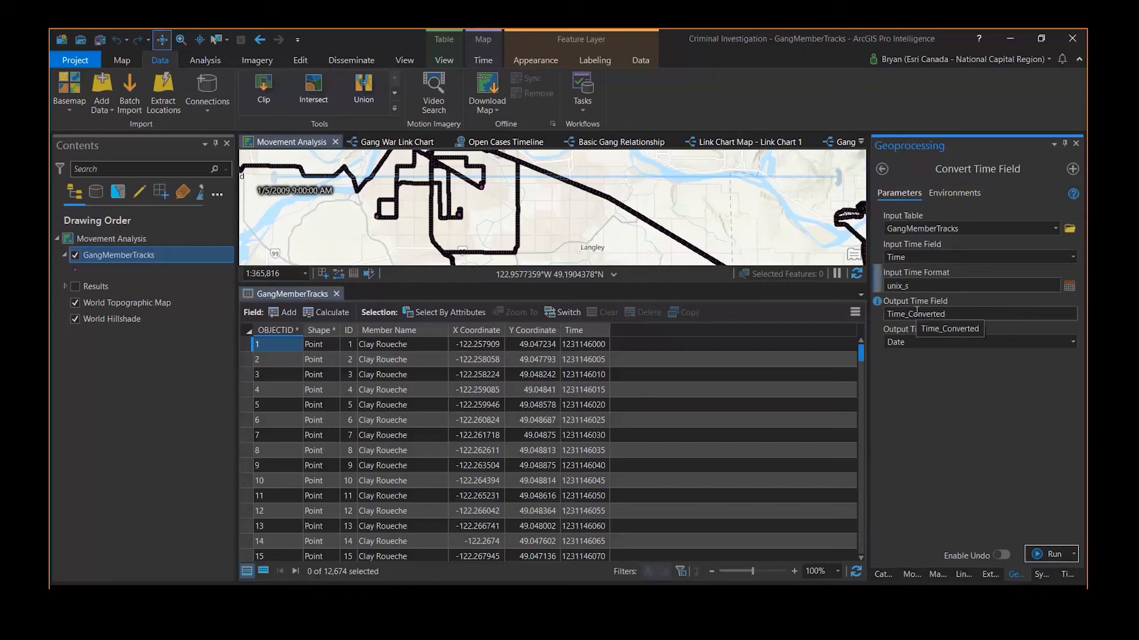
{"action": "left_click", "coordinate": [1047, 554]}
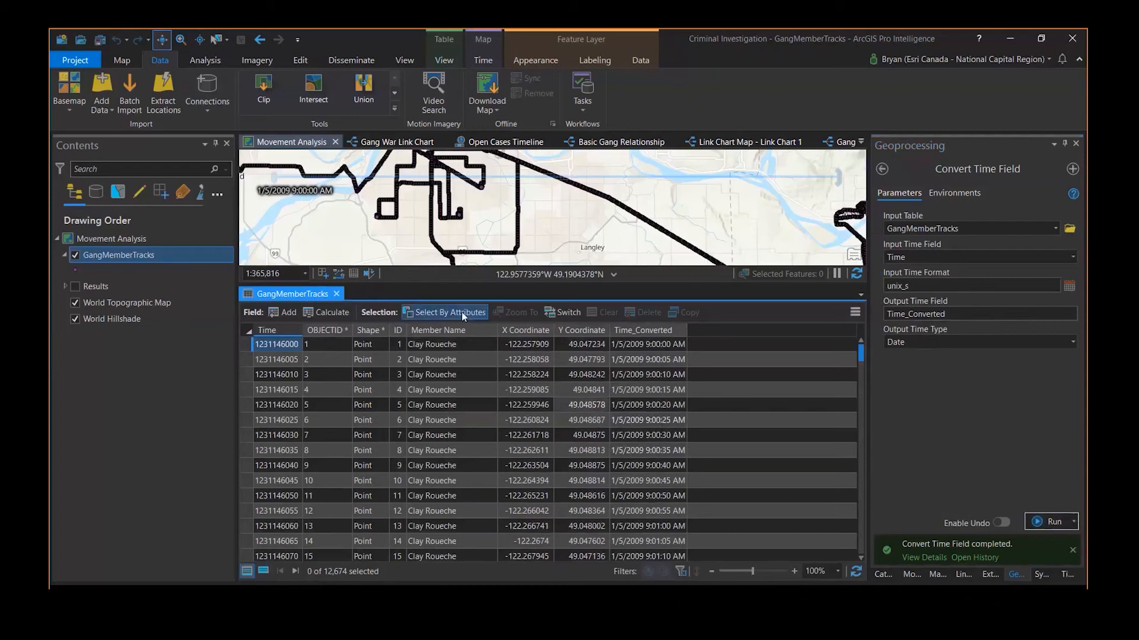
{"action": "left_click", "coordinate": [336, 294]}
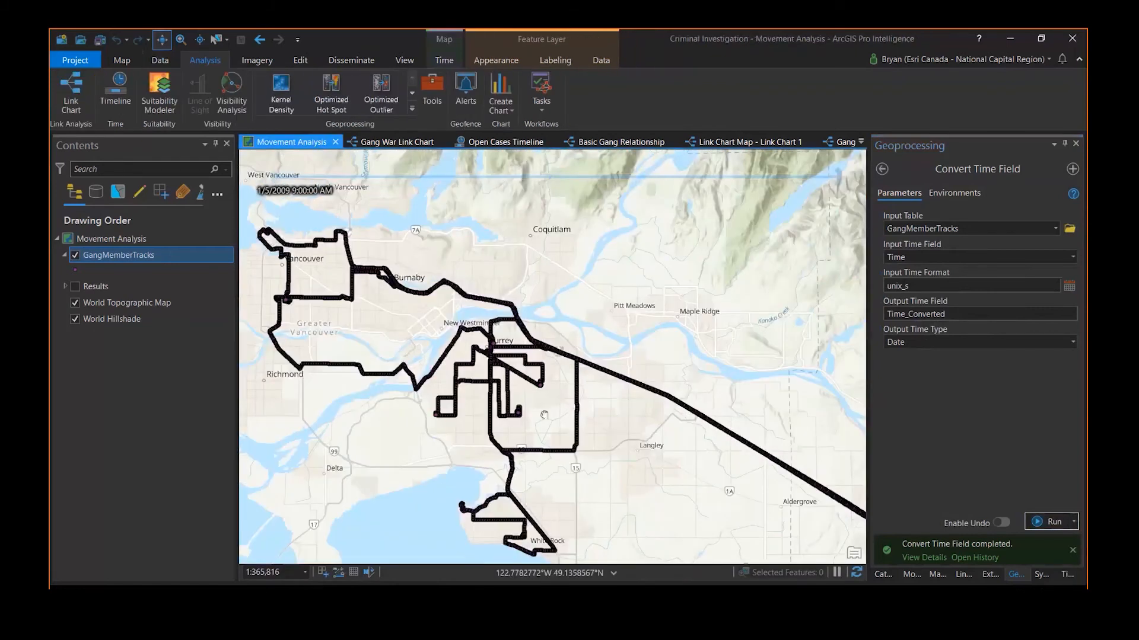
Step: Set up Points To Track Segments for GangMemberTracks with Time_Converted as the date field and Member Name as the group field
{"action": "left_click_drag", "start_coordinate": [527, 381], "coordinate": [488, 335]}
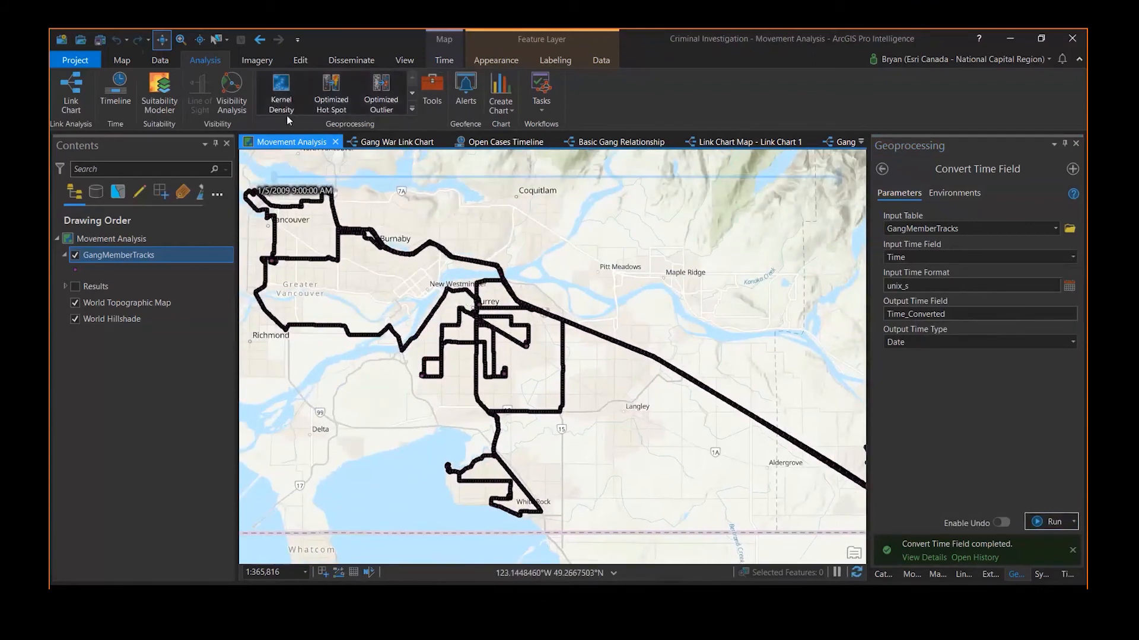
{"action": "left_click", "coordinate": [164, 63]}
{"action": "left_click", "coordinate": [394, 109]}
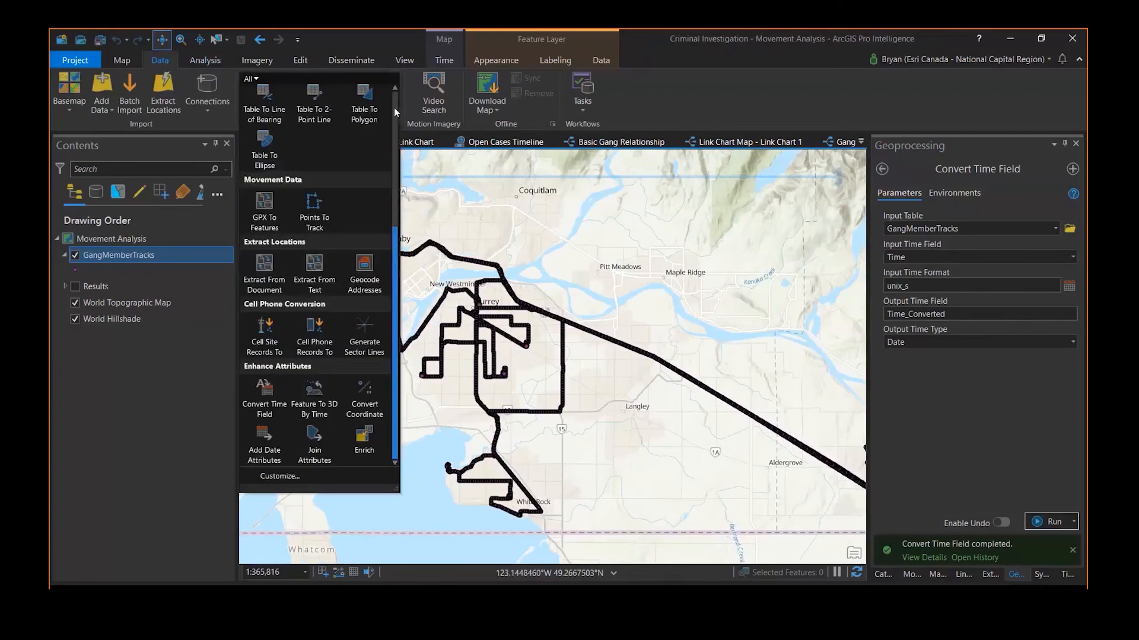
{"action": "left_click", "coordinate": [313, 208]}
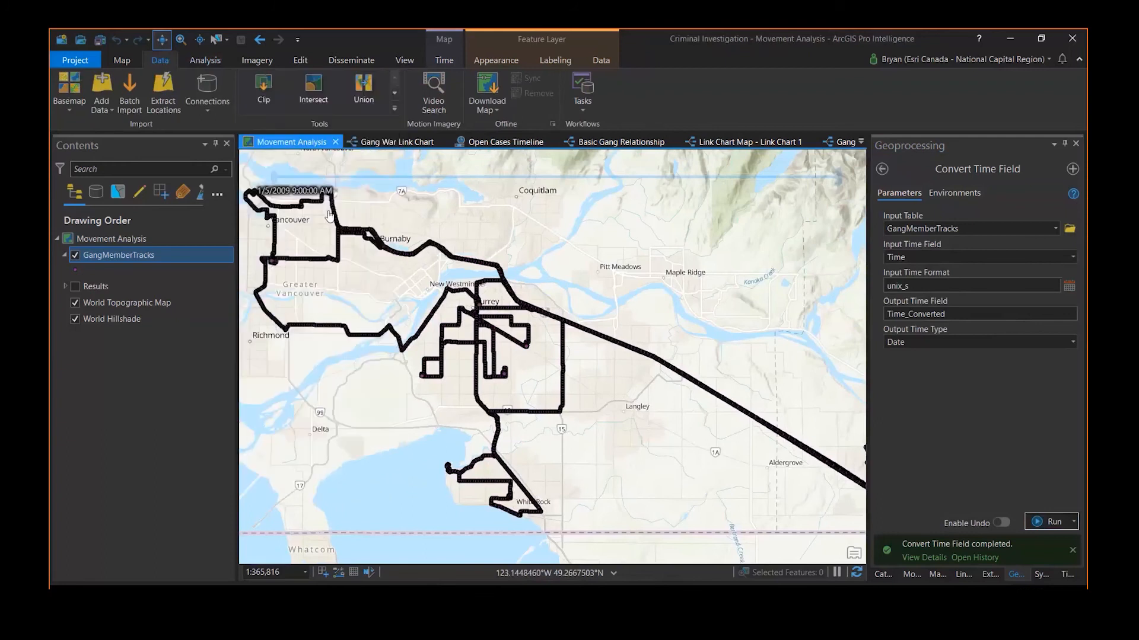
{"action": "left_click", "coordinate": [1055, 229]}
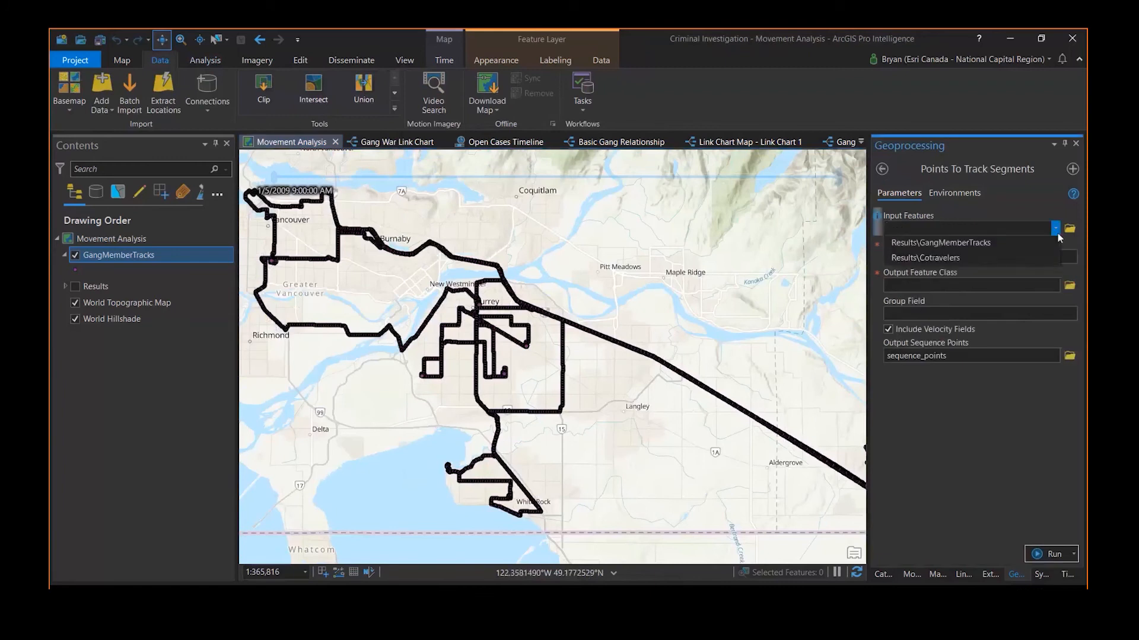
{"action": "left_click", "coordinate": [982, 244]}
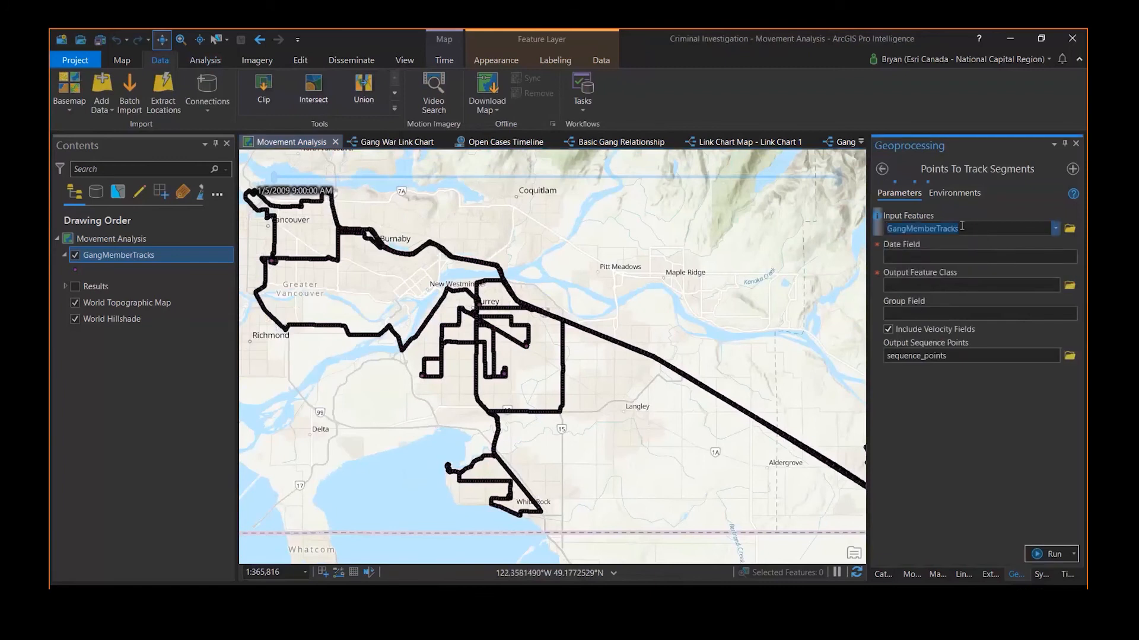
{"action": "left_click", "coordinate": [1072, 256]}
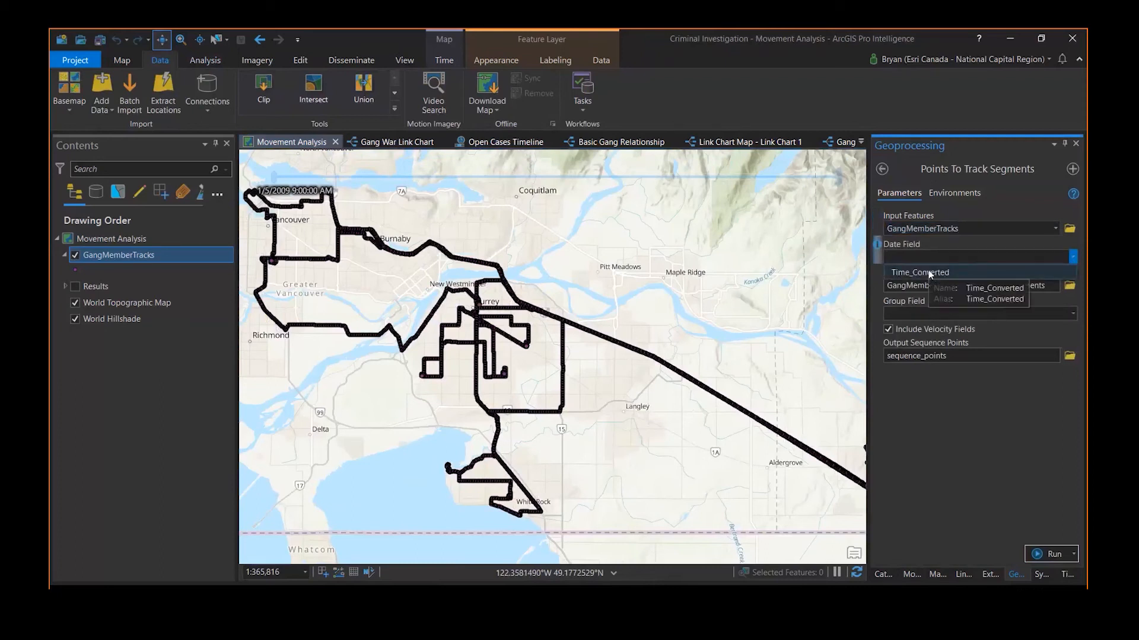
{"action": "left_click", "coordinate": [928, 269]}
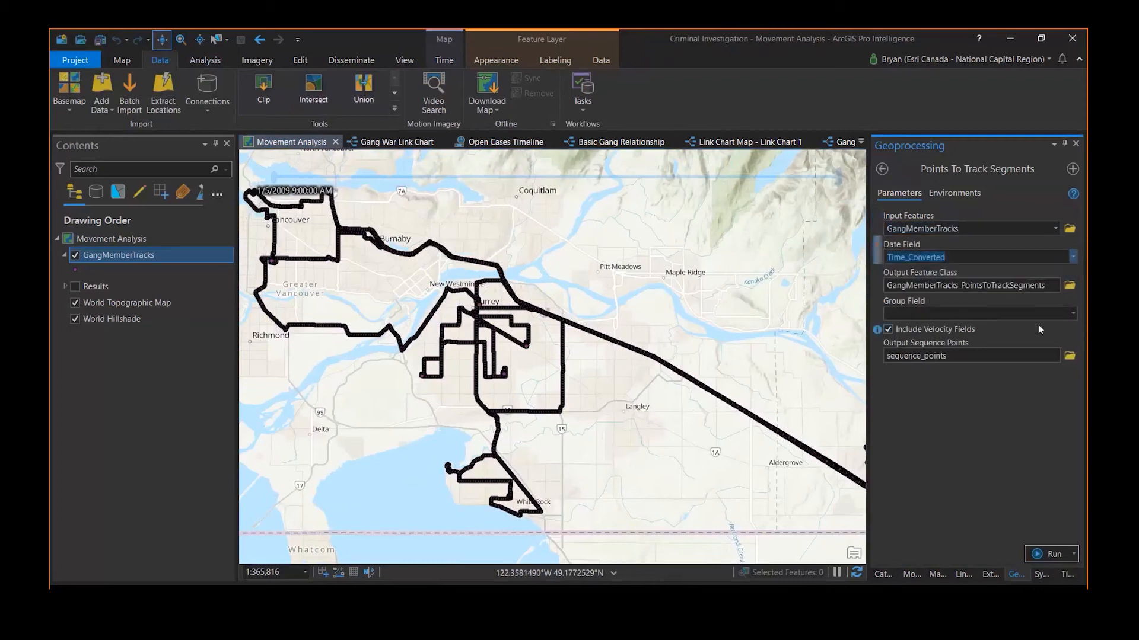
{"action": "left_click", "coordinate": [1073, 314]}
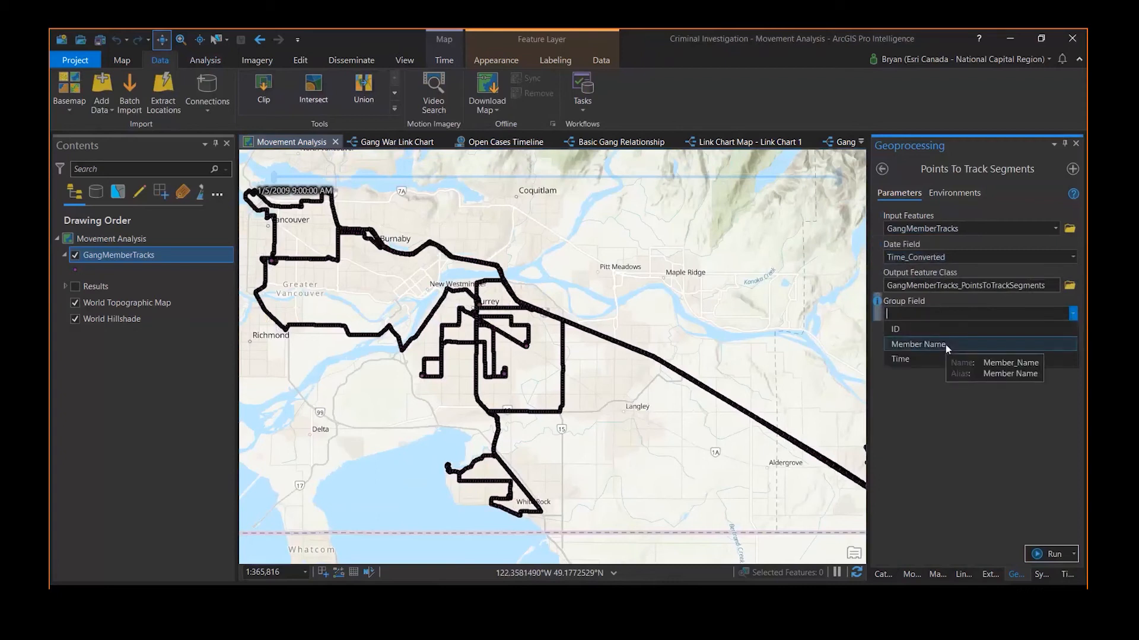
{"action": "left_click", "coordinate": [945, 344]}
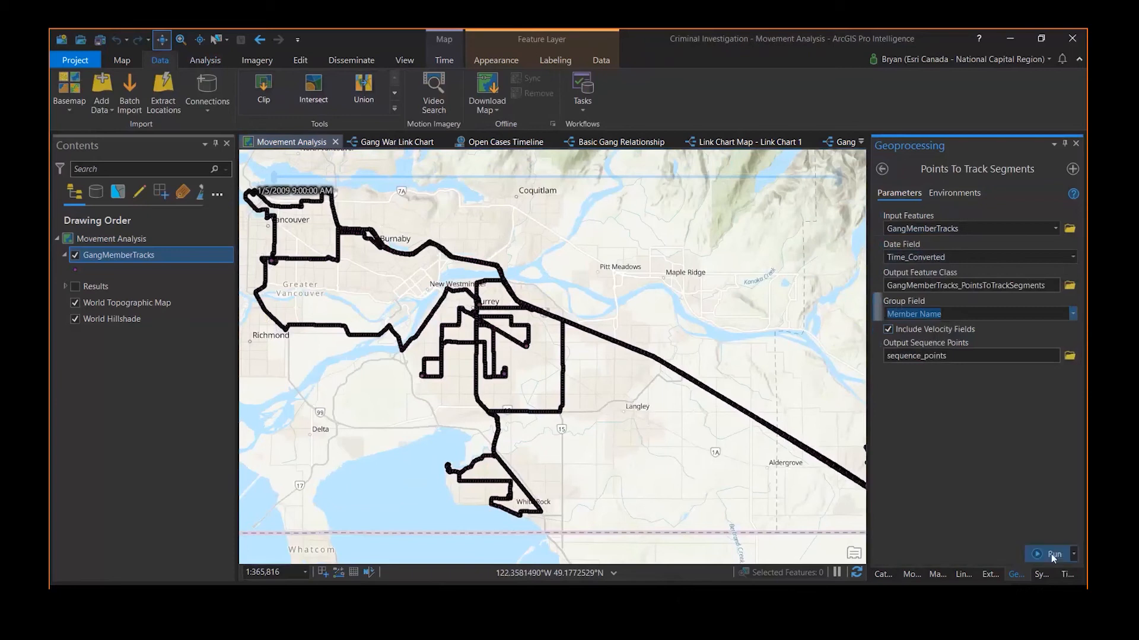
Step: Show the PointsToTracks layer in the Results group with its legend expanded, and hide the top-level GangMemberTracks layer
{"action": "left_click", "coordinate": [75, 287]}
{"action": "left_click", "coordinate": [64, 286]}
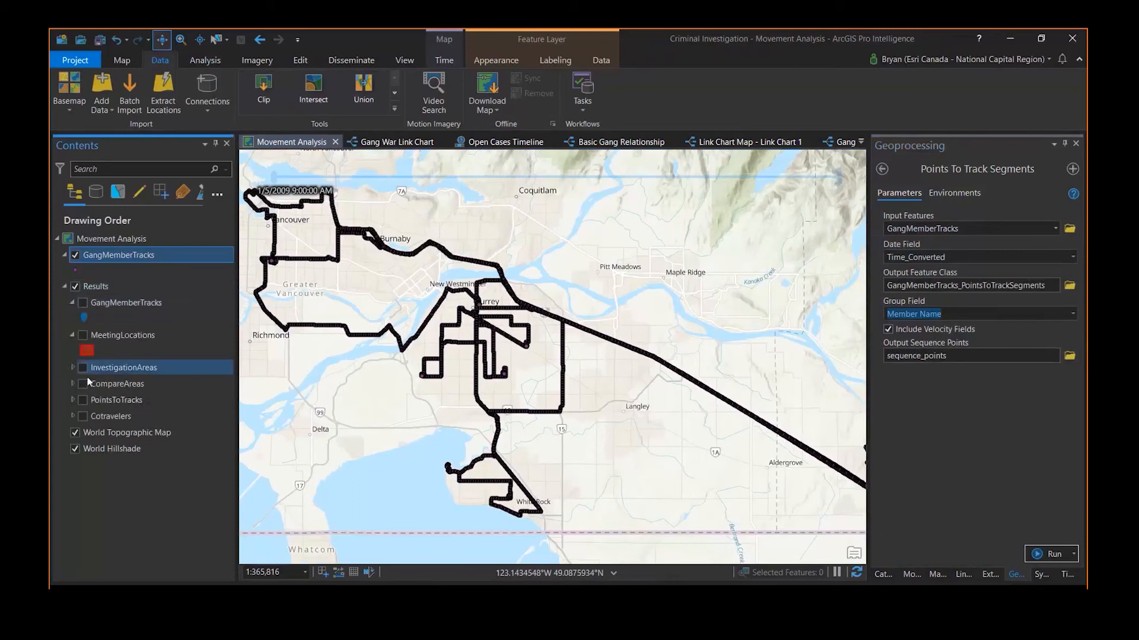
{"action": "left_click", "coordinate": [82, 400]}
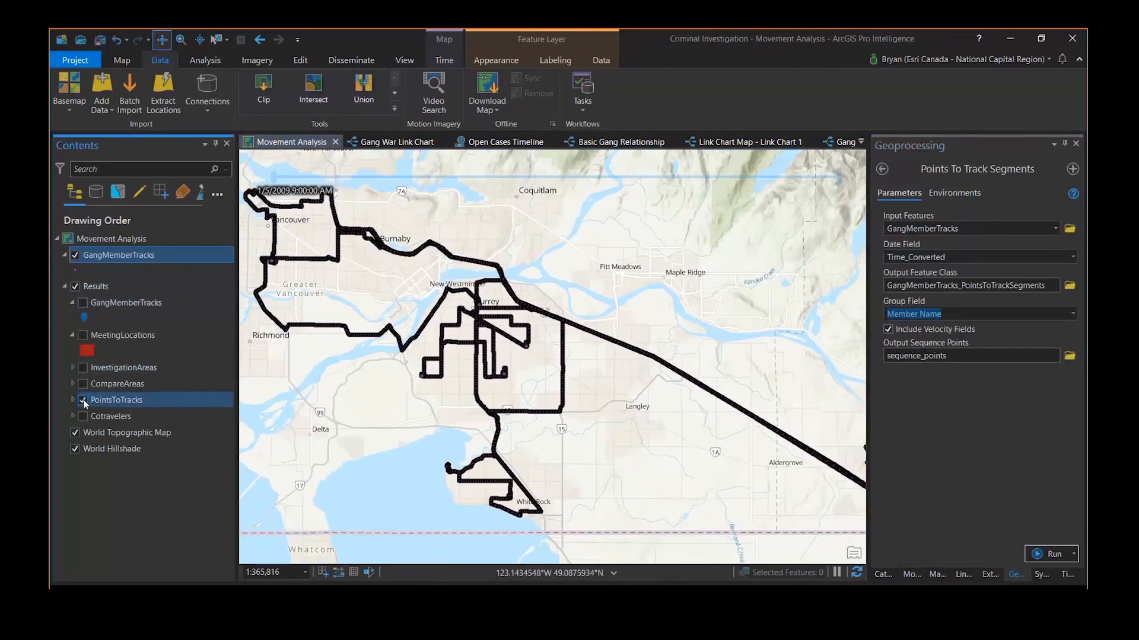
{"action": "left_click", "coordinate": [74, 255]}
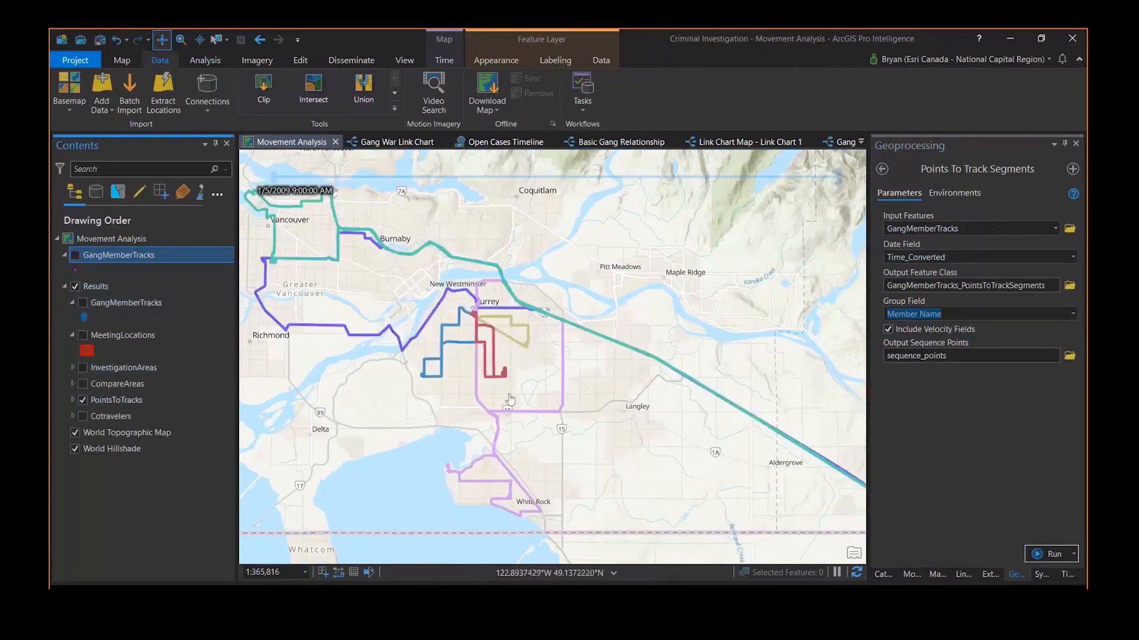
{"action": "left_click", "coordinate": [73, 400]}
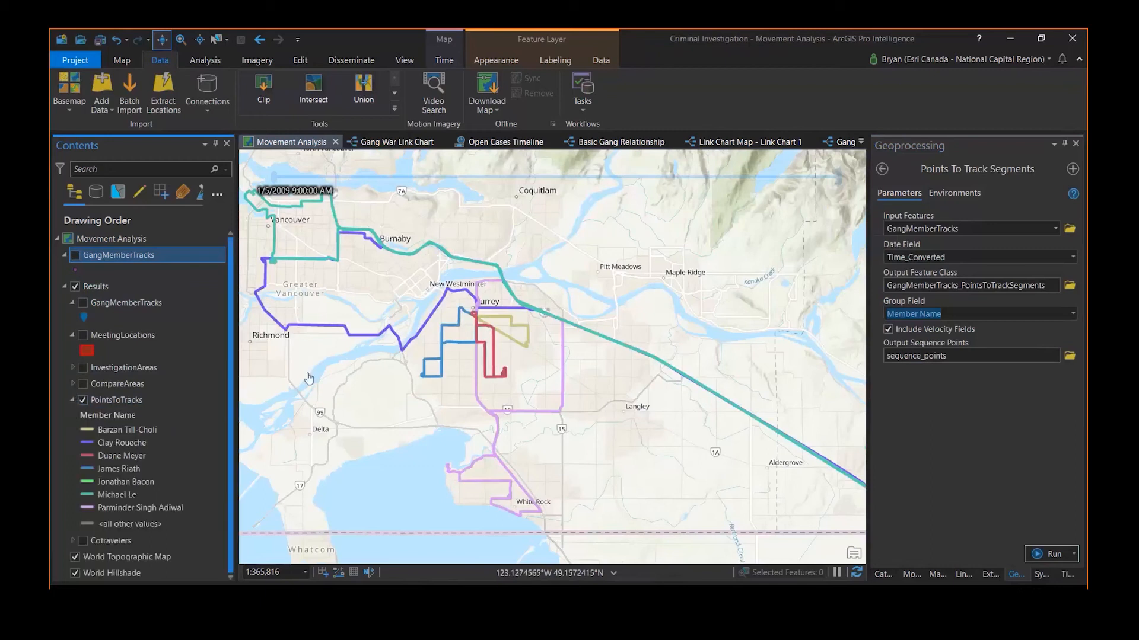
Step: Review the dates, distances, time deltas and speeds in the PointsToTracks attribute table, and close the table
{"action": "left_click_drag", "start_coordinate": [676, 473], "coordinate": [590, 426]}
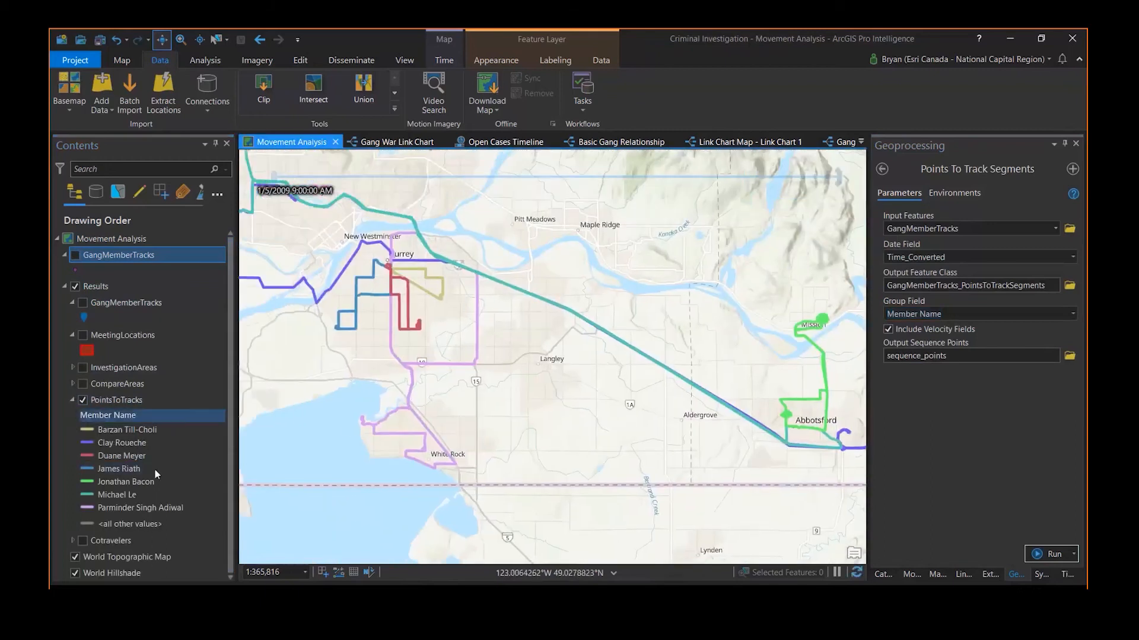
{"action": "left_click_drag", "start_coordinate": [386, 310], "coordinate": [480, 351]}
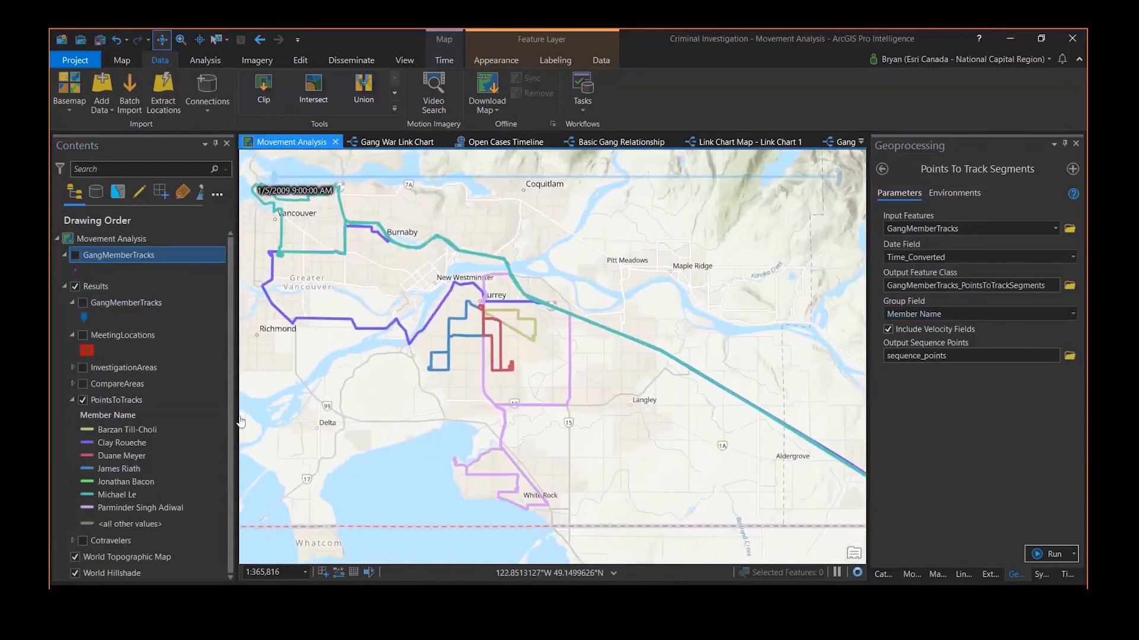
{"action": "right_click", "coordinate": [126, 402]}
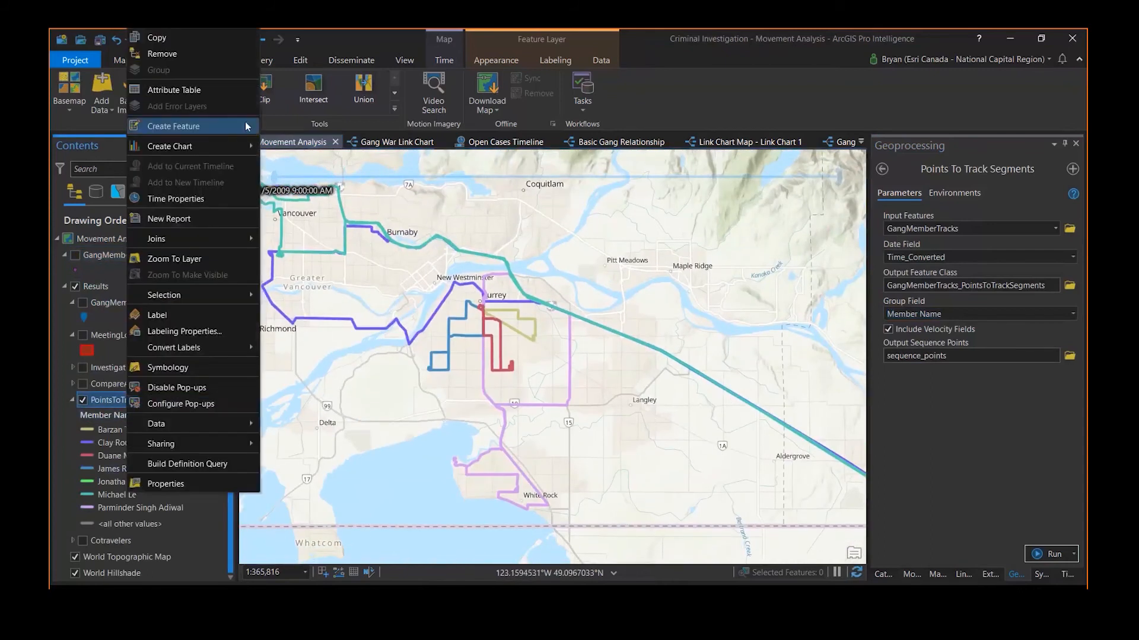
{"action": "left_click", "coordinate": [189, 90]}
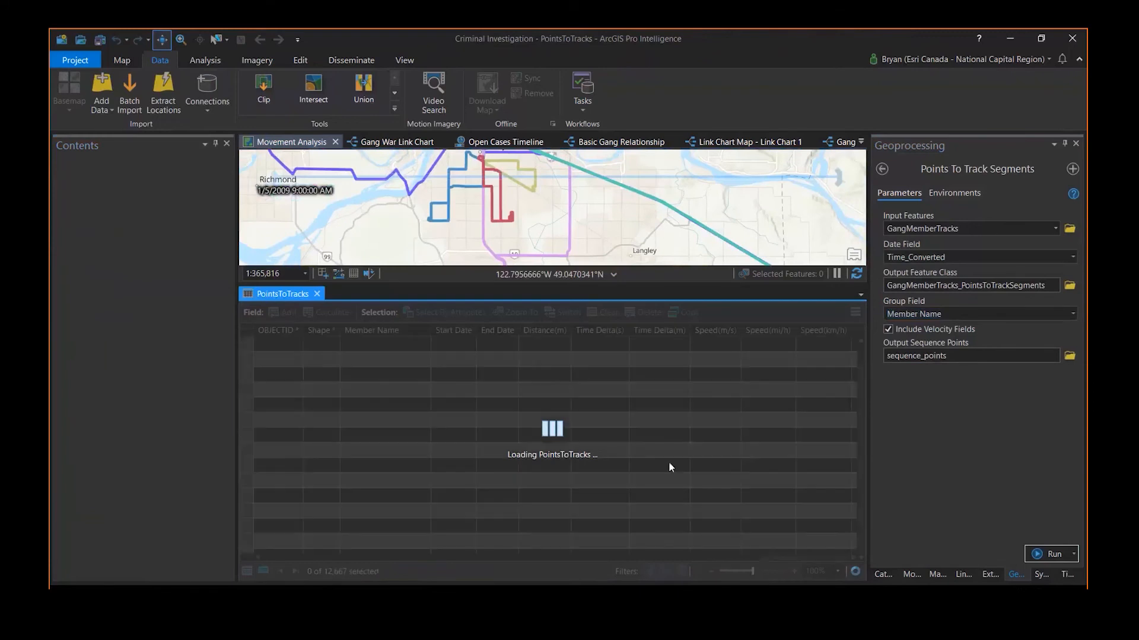
{"action": "left_click_drag", "start_coordinate": [550, 559], "coordinate": [705, 568]}
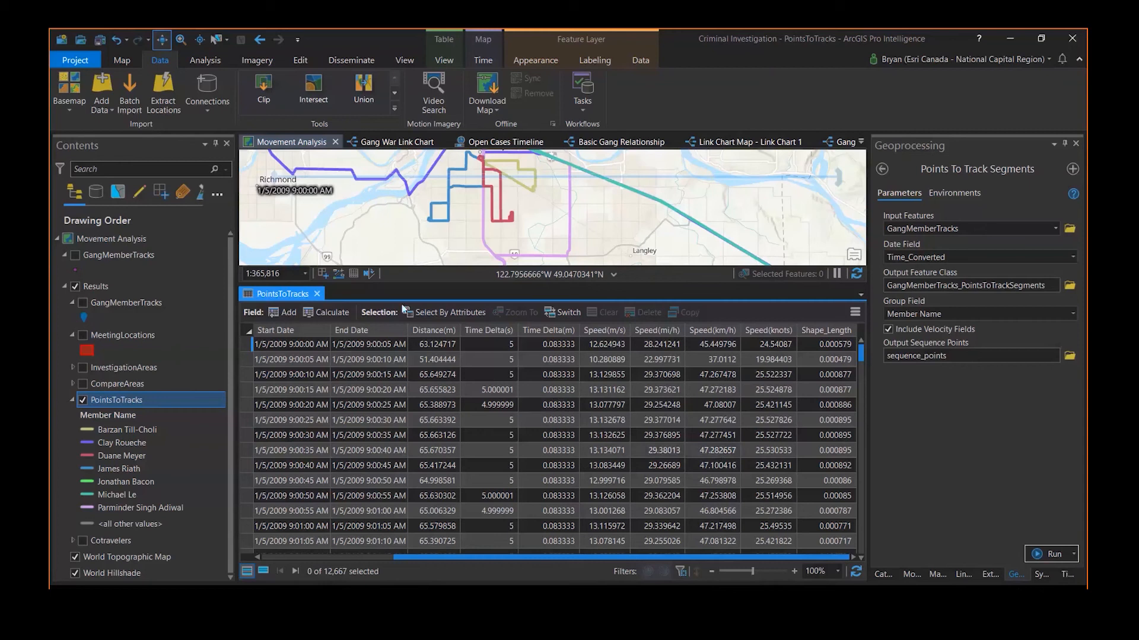
{"action": "left_click", "coordinate": [318, 294]}
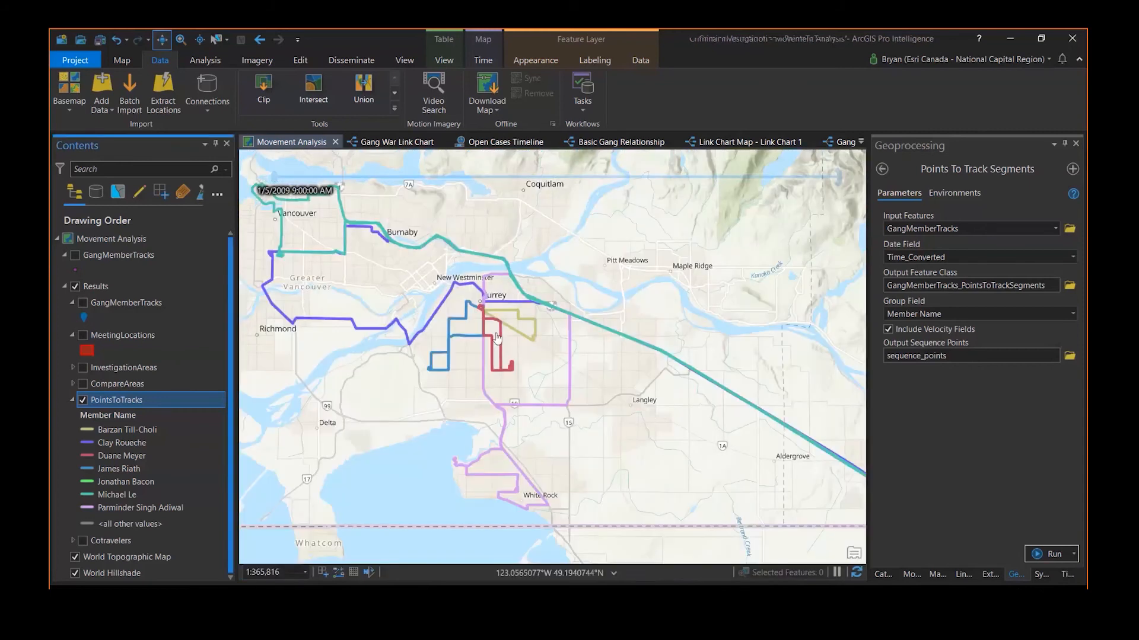
Step: Examine where the gang members' tracks converge in Surrey near the Central City Shopping Centre
{"action": "left_click_drag", "start_coordinate": [469, 328], "coordinate": [514, 355]}
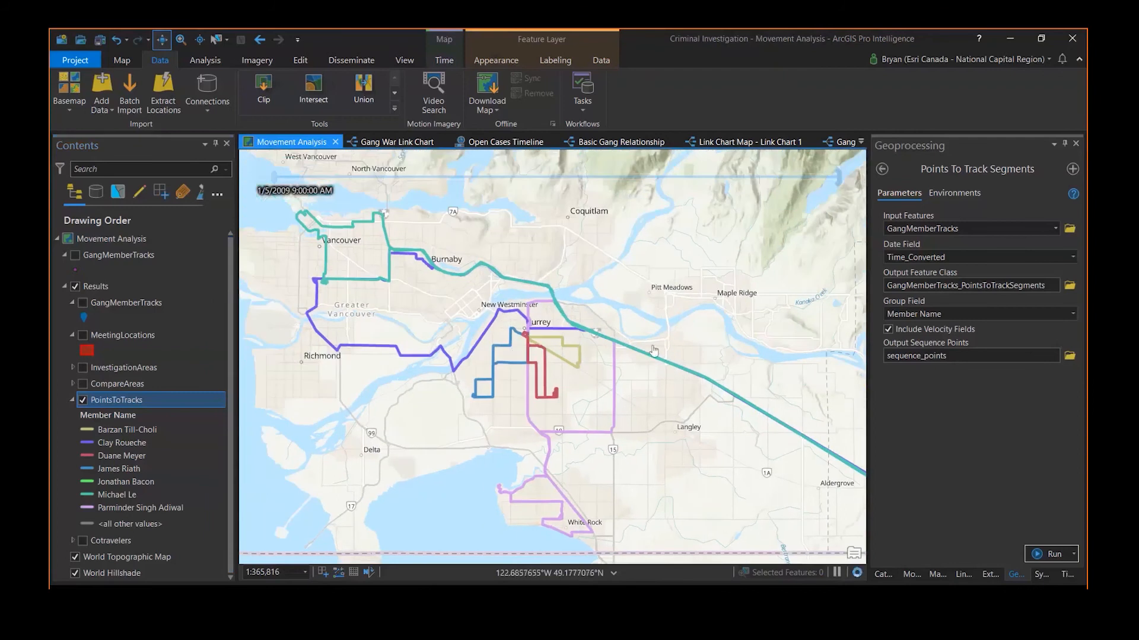
{"action": "left_click_drag", "start_coordinate": [630, 415], "coordinate": [552, 443]}
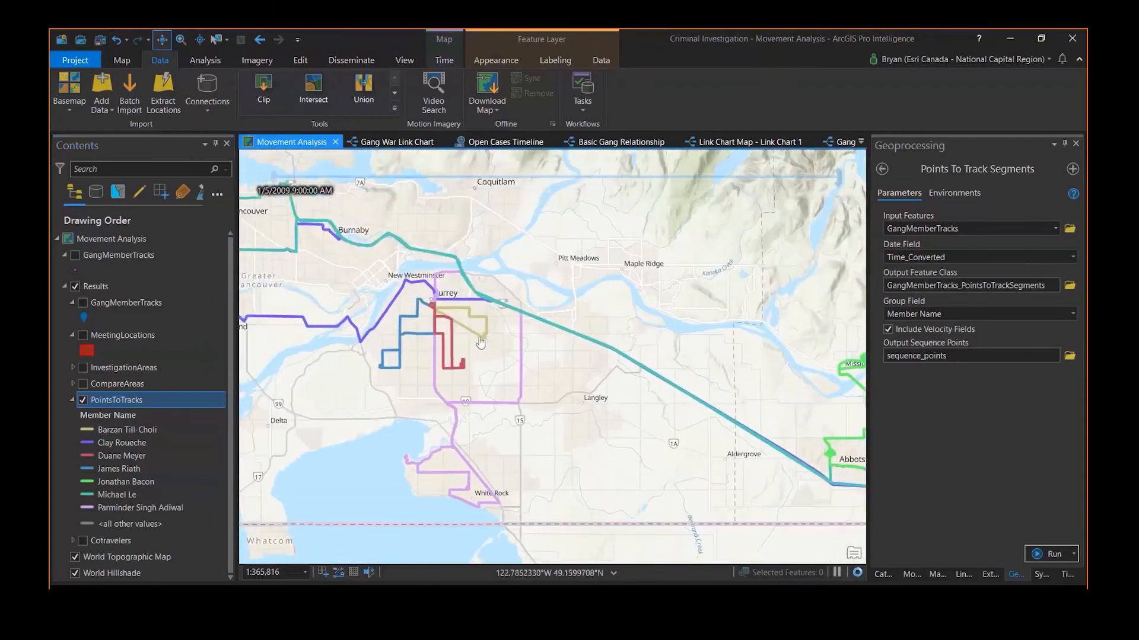
{"action": "left_click_drag", "start_coordinate": [497, 386], "coordinate": [543, 394]}
{"action": "scroll", "coordinate": [544, 394], "scroll_direction": "up", "scroll_amount": 5}
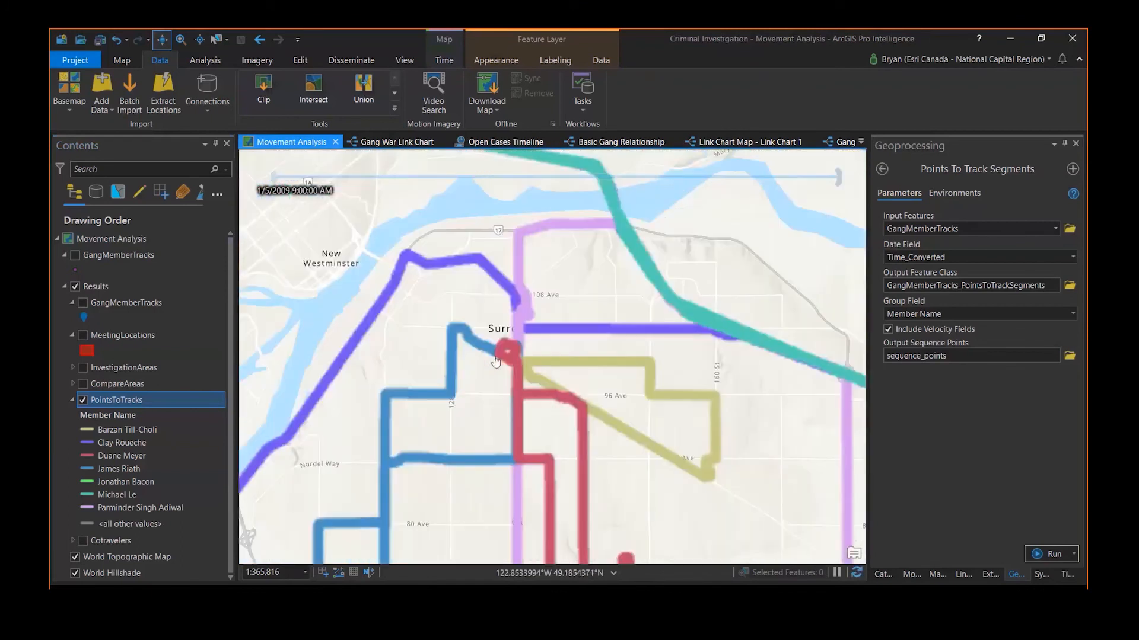
{"action": "scroll", "coordinate": [577, 337], "scroll_direction": "up", "scroll_amount": 2}
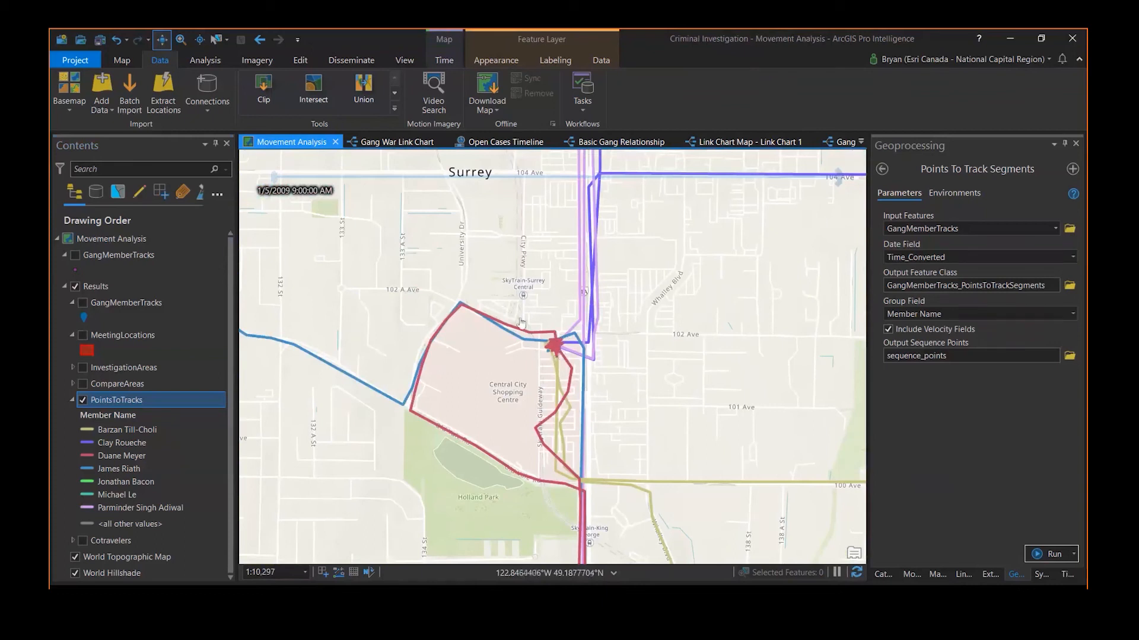
{"action": "scroll", "coordinate": [500, 363], "scroll_direction": "down", "scroll_amount": 5}
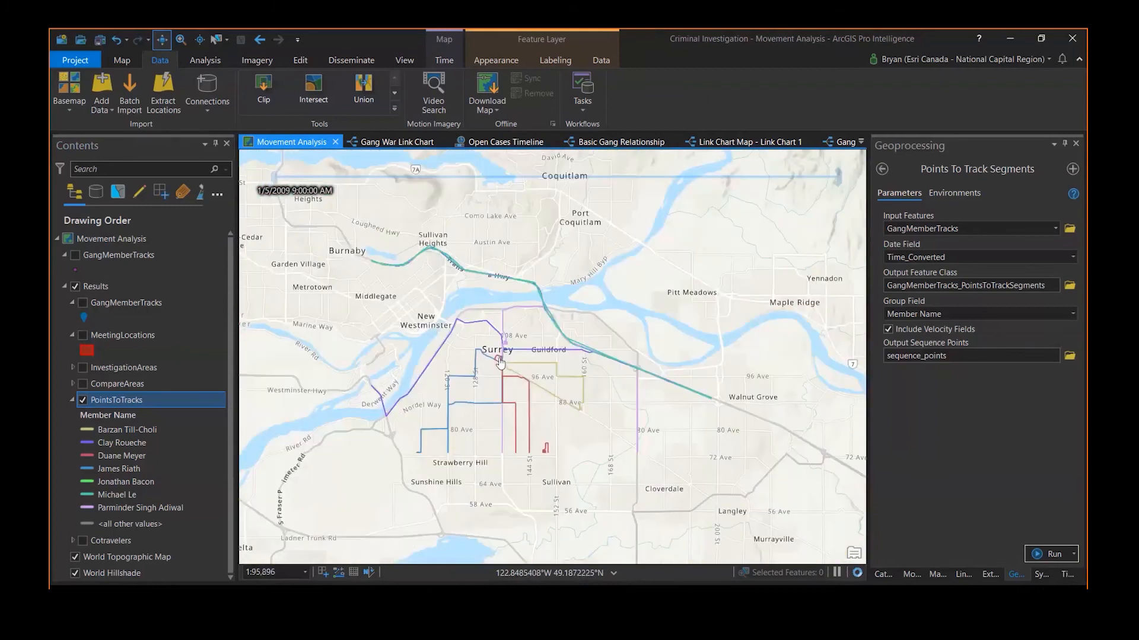
Step: Examine the overlapping tracks in Abbotsford near Westoaks Mall and compare them with the full track extent
{"action": "scroll", "coordinate": [500, 362], "scroll_direction": "down", "scroll_amount": 6}
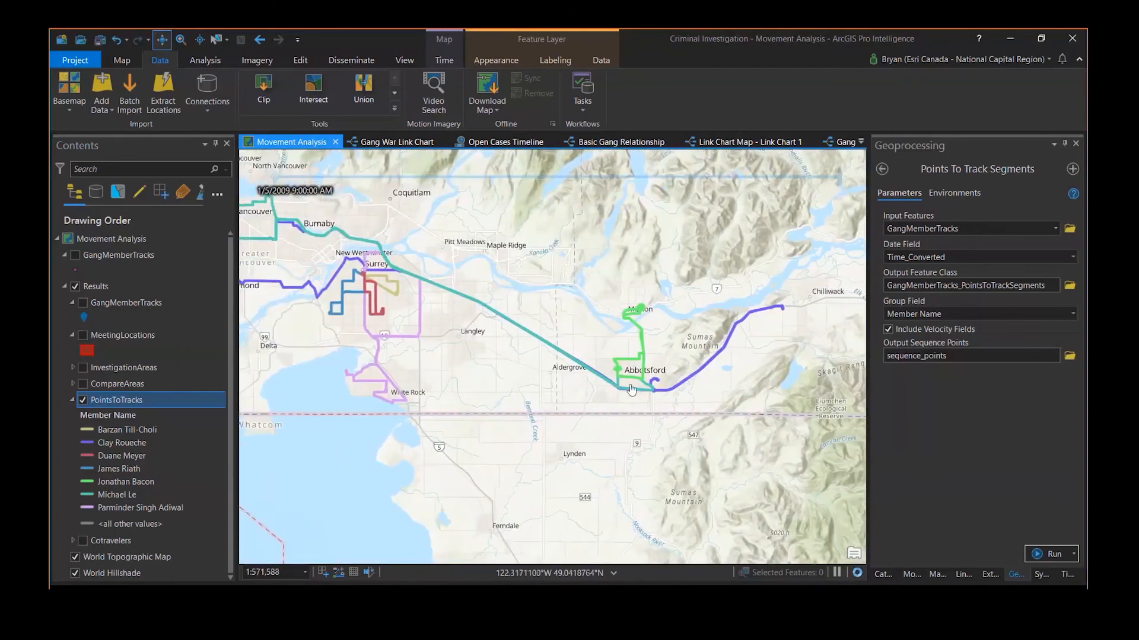
{"action": "scroll", "coordinate": [631, 389], "scroll_direction": "up", "scroll_amount": 3}
{"action": "scroll", "coordinate": [640, 362], "scroll_direction": "up", "scroll_amount": 4}
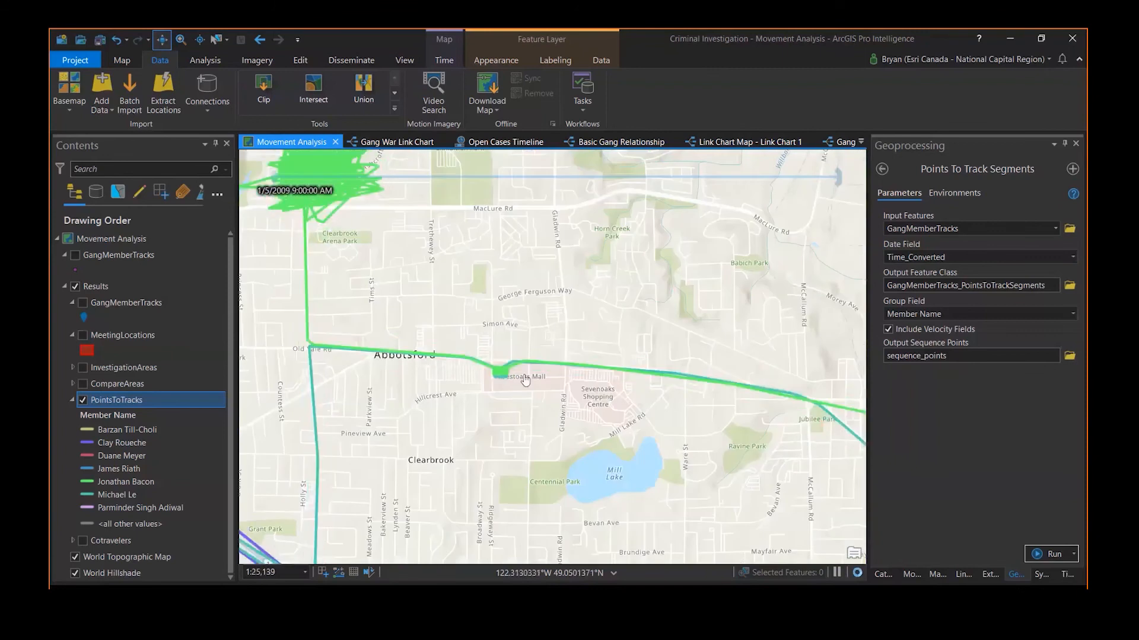
{"action": "scroll", "coordinate": [525, 381], "scroll_direction": "up", "scroll_amount": 2}
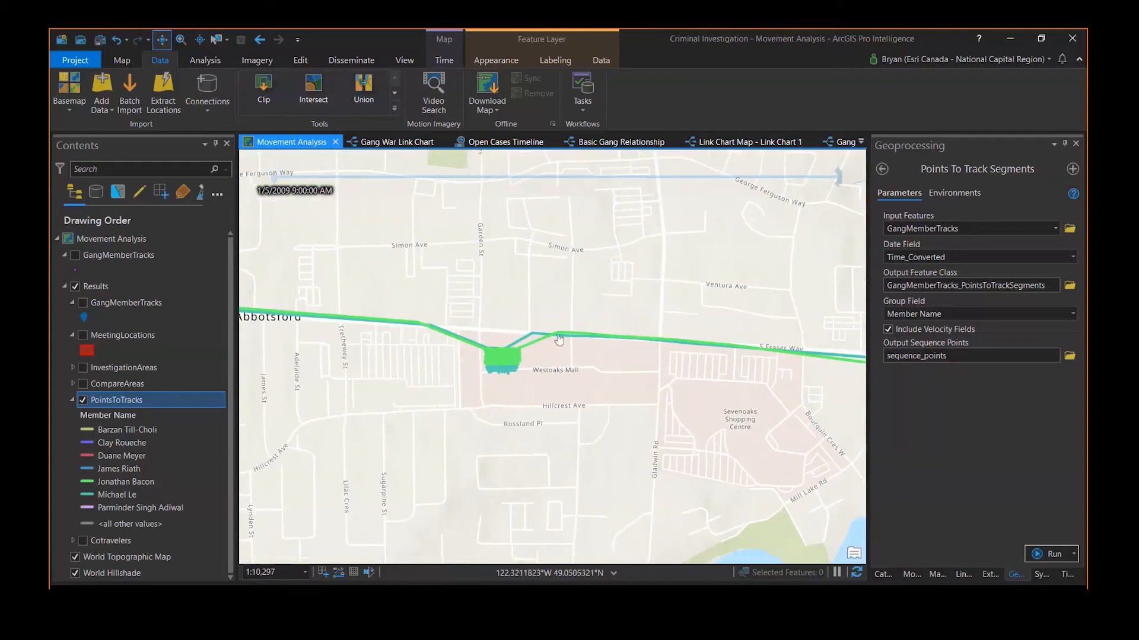
{"action": "scroll", "coordinate": [524, 355], "scroll_direction": "down", "scroll_amount": 10}
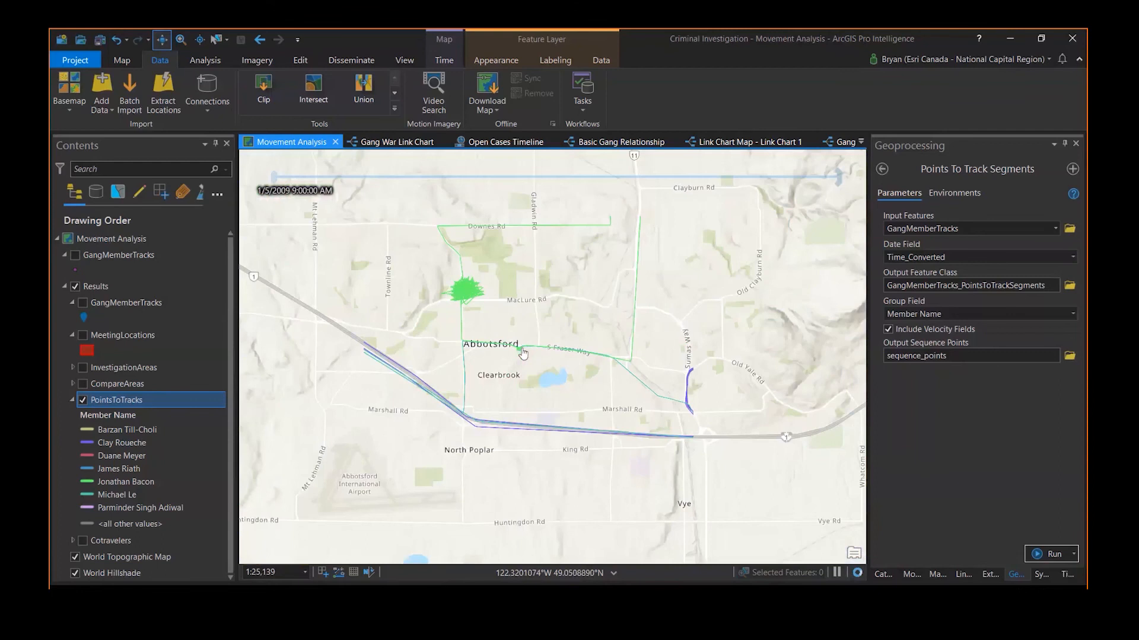
{"action": "scroll", "coordinate": [469, 383], "scroll_direction": "down", "scroll_amount": 4}
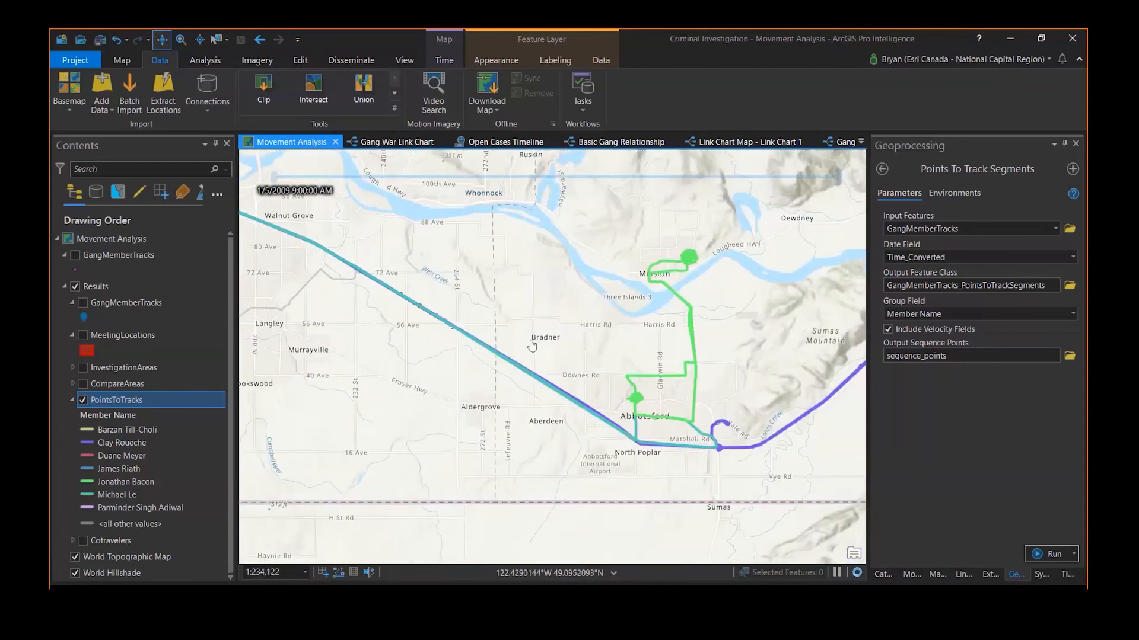
{"action": "left_click_drag", "start_coordinate": [441, 338], "coordinate": [475, 367]}
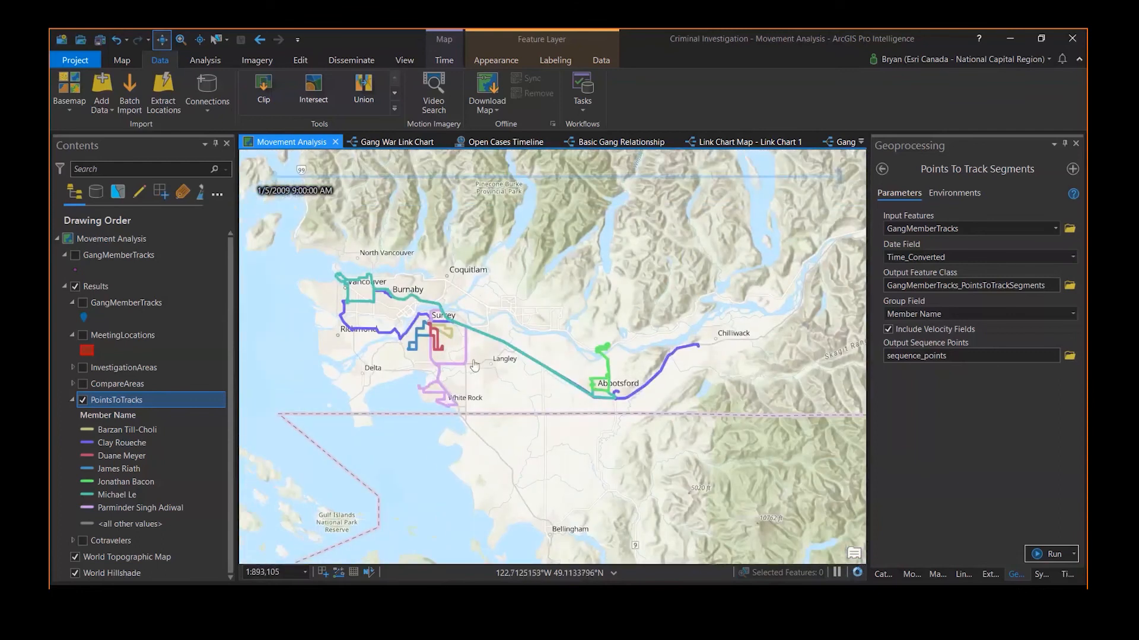
Step: Set up Find Meeting Locations with the top-level GangMemberTracks layer as input features and Member Name as the name field
{"action": "left_click", "coordinate": [205, 60]}
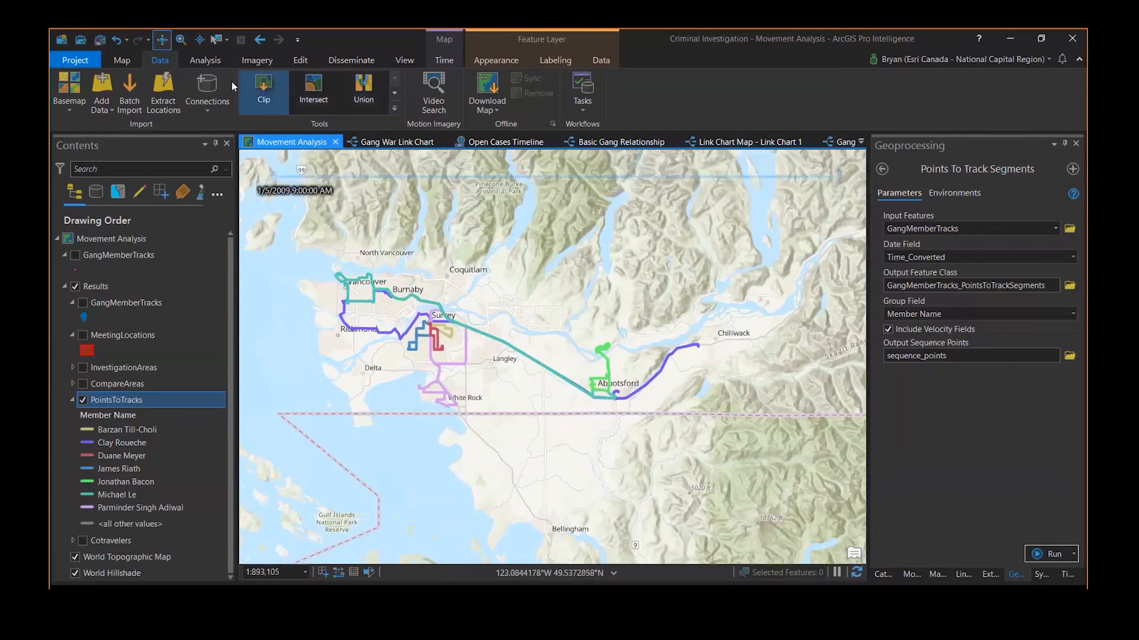
{"action": "left_click", "coordinate": [412, 109]}
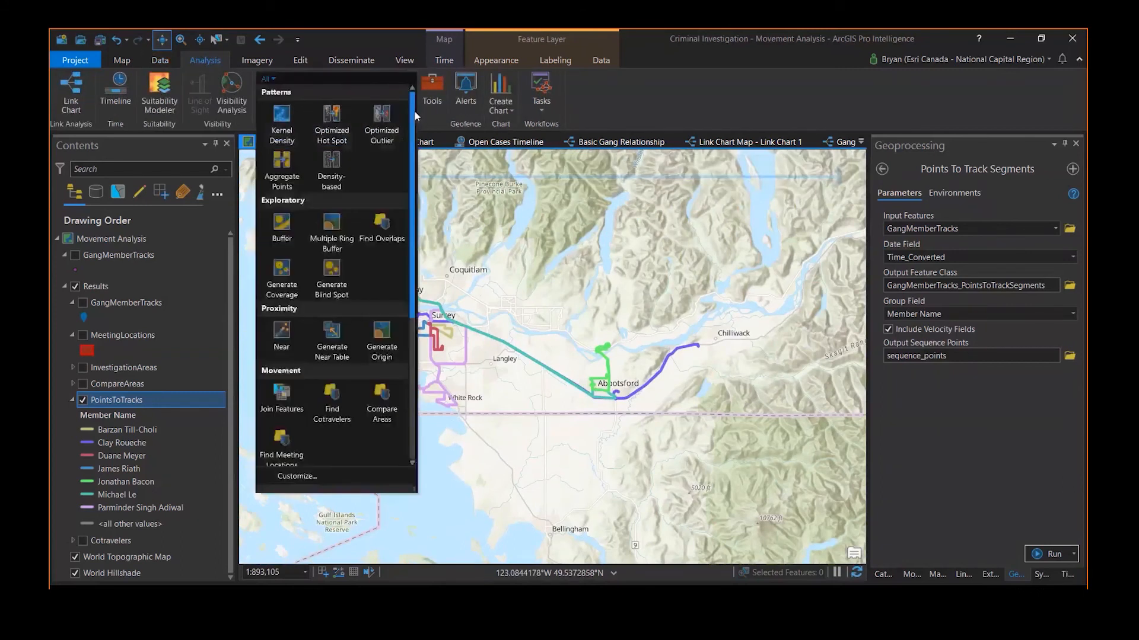
{"action": "scroll", "coordinate": [372, 297], "scroll_direction": "down", "scroll_amount": 3}
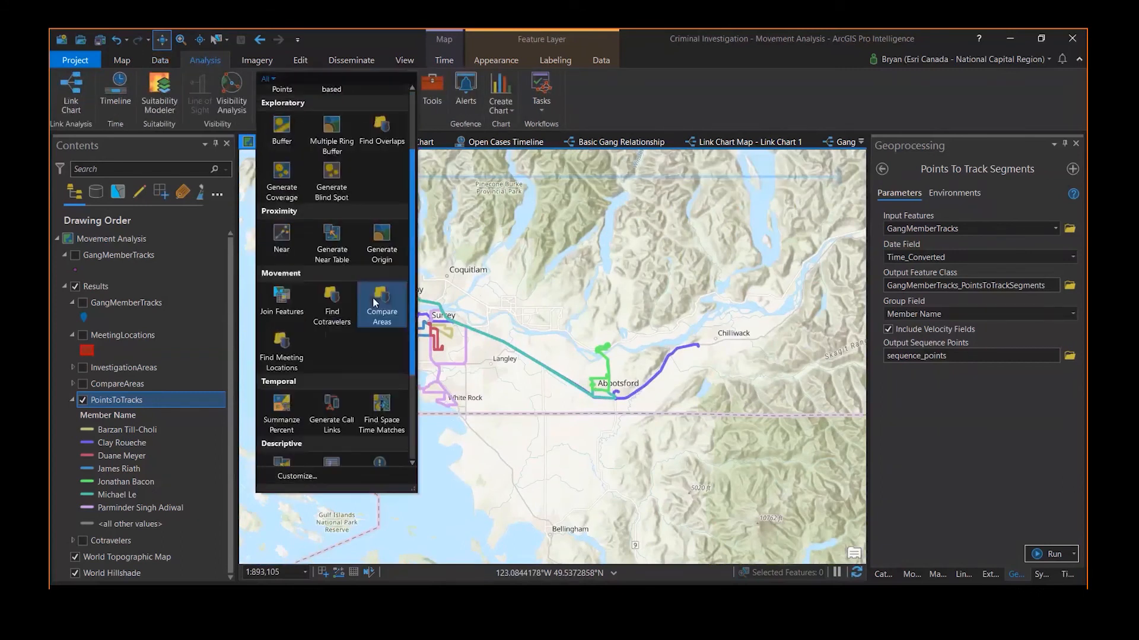
{"action": "left_click", "coordinate": [287, 350]}
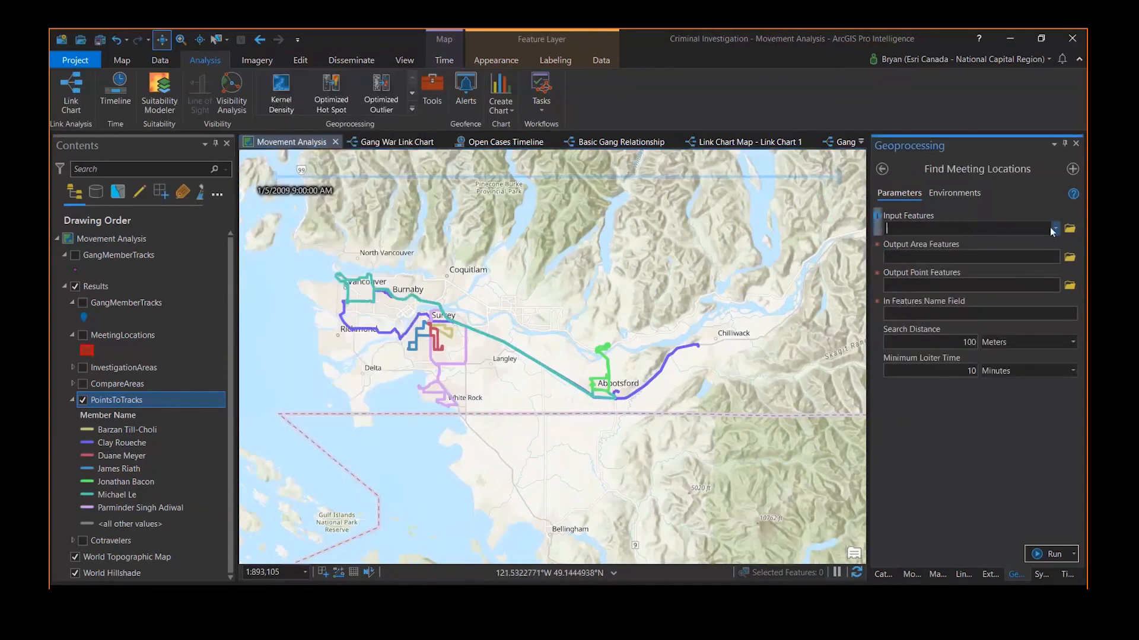
{"action": "left_click", "coordinate": [1056, 229]}
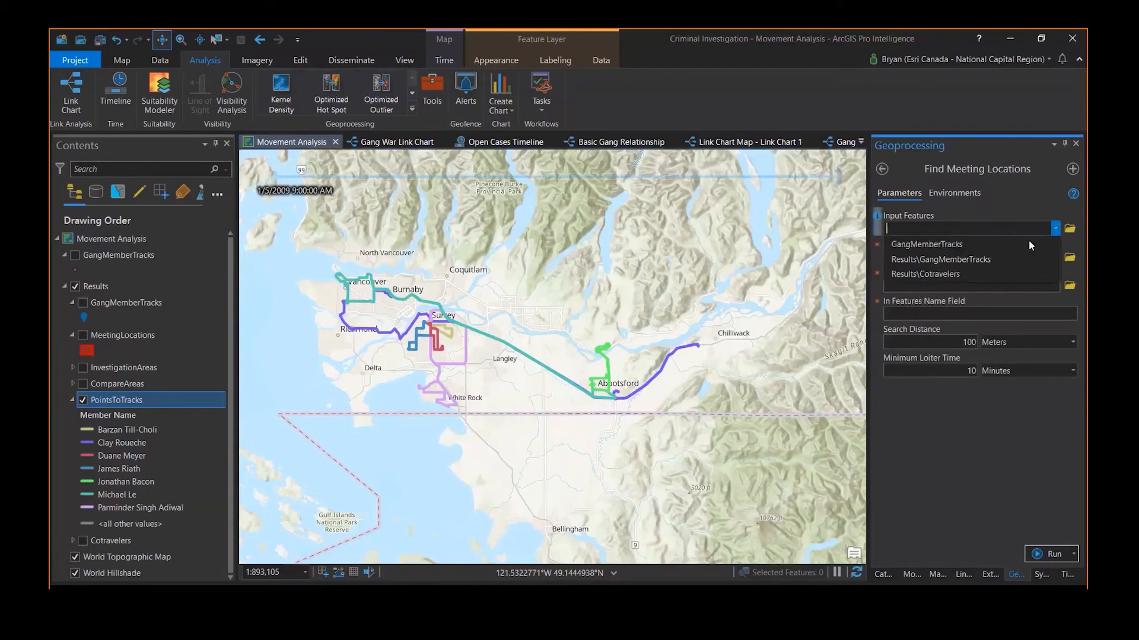
{"action": "left_click", "coordinate": [1035, 237]}
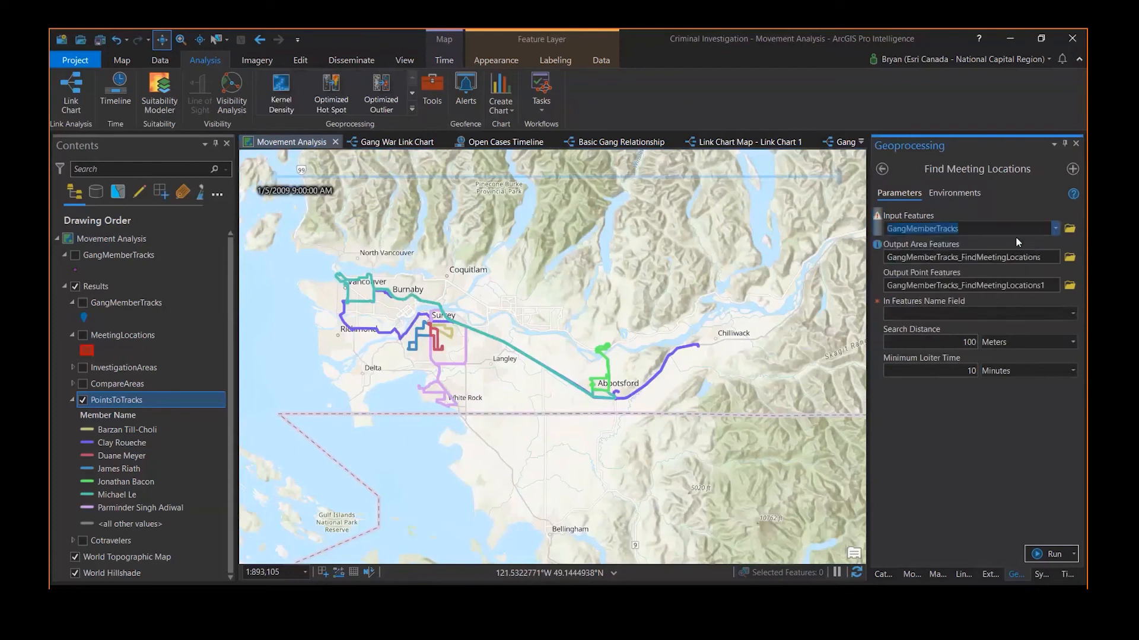
{"action": "left_click", "coordinate": [1073, 313]}
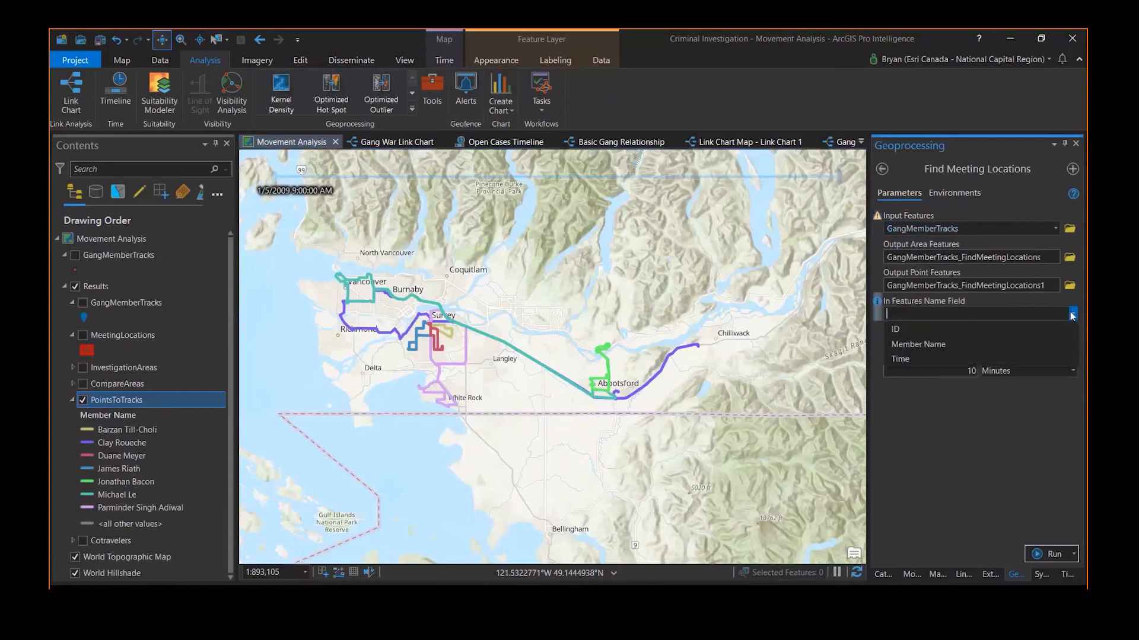
{"action": "left_click", "coordinate": [946, 347]}
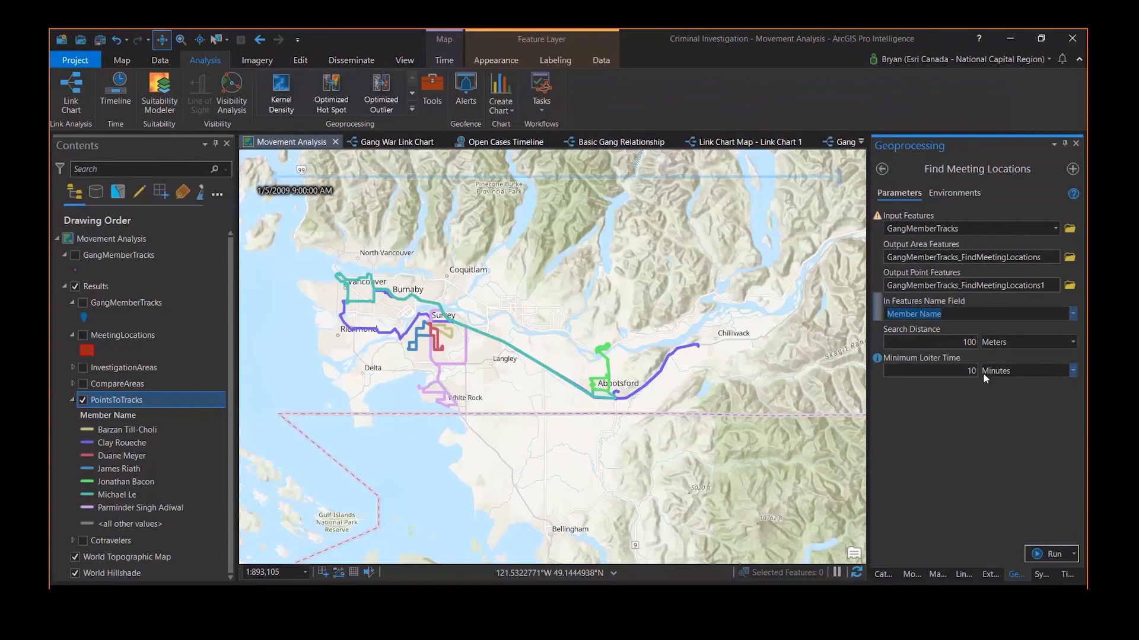
{"action": "left_click", "coordinate": [1058, 554]}
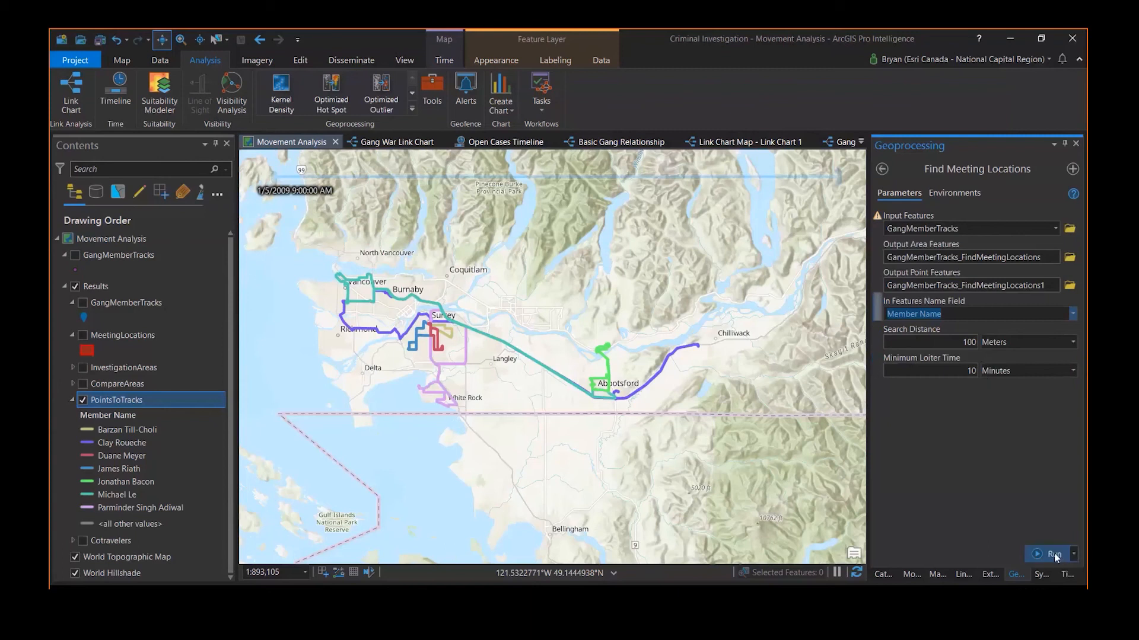
Step: Show the MeetingLocations layer and inspect its area at Westoaks Mall in Abbotsford, first without and then with the PointsToTracks layer
{"action": "left_click", "coordinate": [82, 335]}
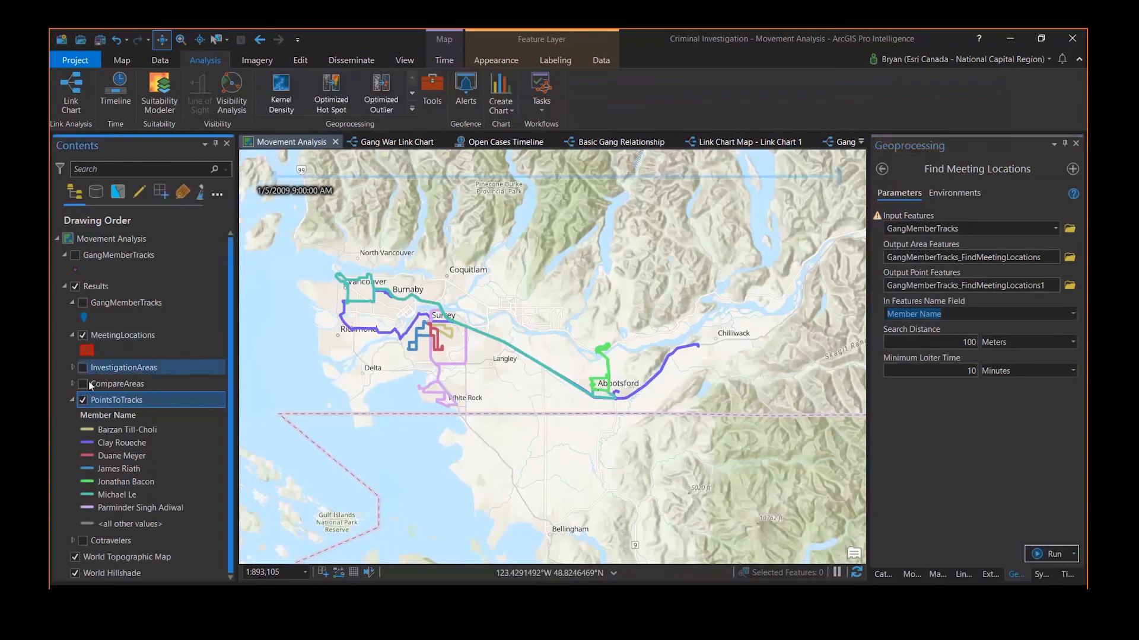
{"action": "left_click", "coordinate": [83, 400]}
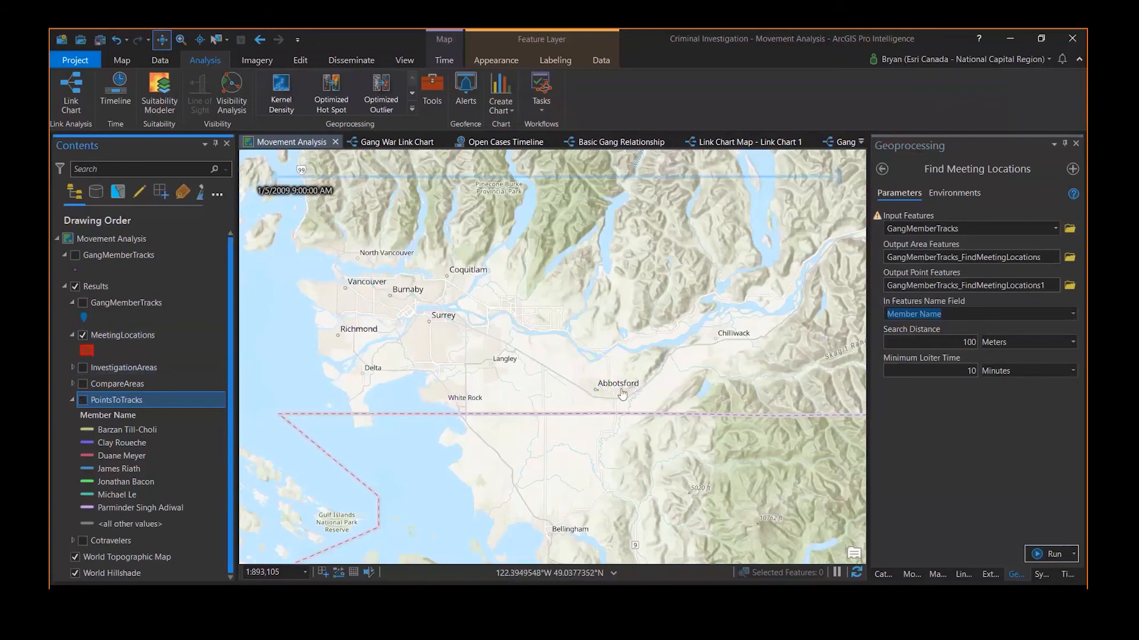
{"action": "scroll", "coordinate": [622, 391], "scroll_direction": "up", "scroll_amount": 4}
{"action": "scroll", "coordinate": [537, 403], "scroll_direction": "up", "scroll_amount": 5}
{"action": "scroll", "coordinate": [532, 406], "scroll_direction": "up", "scroll_amount": 6}
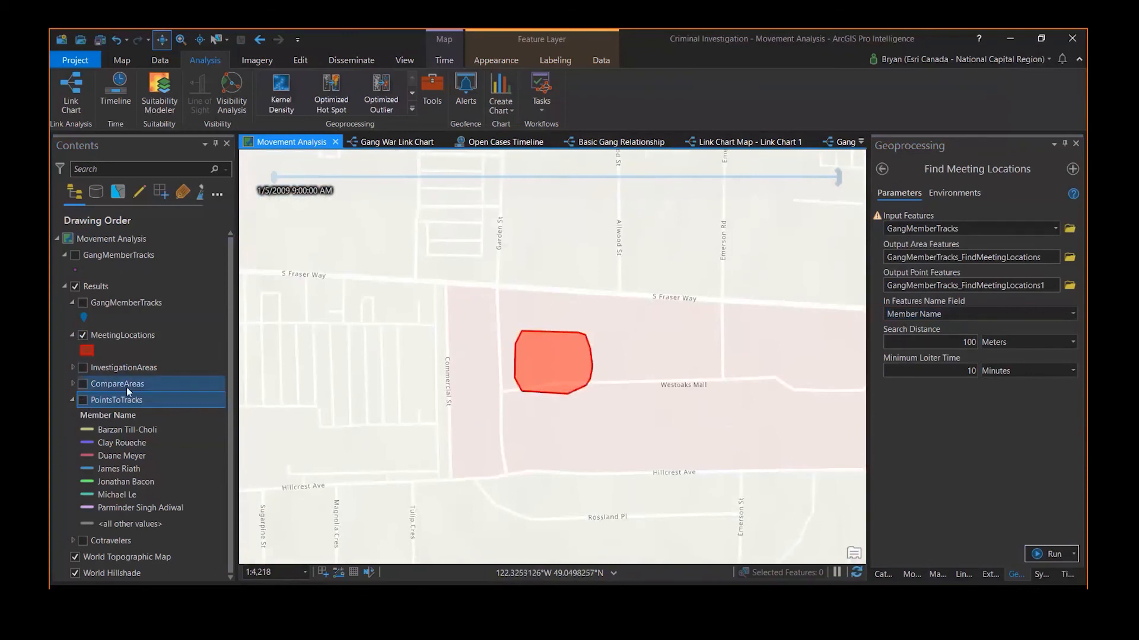
{"action": "left_click", "coordinate": [82, 400]}
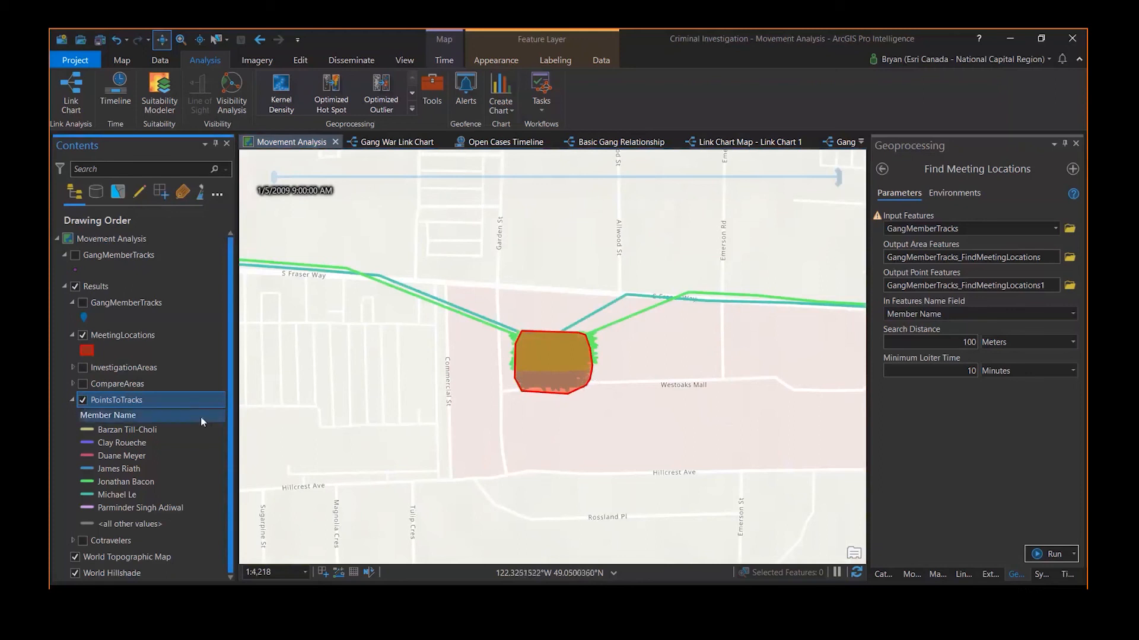
Step: Review the meeting durations and the start and end dates in the MeetingLocations attribute table, and close the table
{"action": "right_click", "coordinate": [109, 337]}
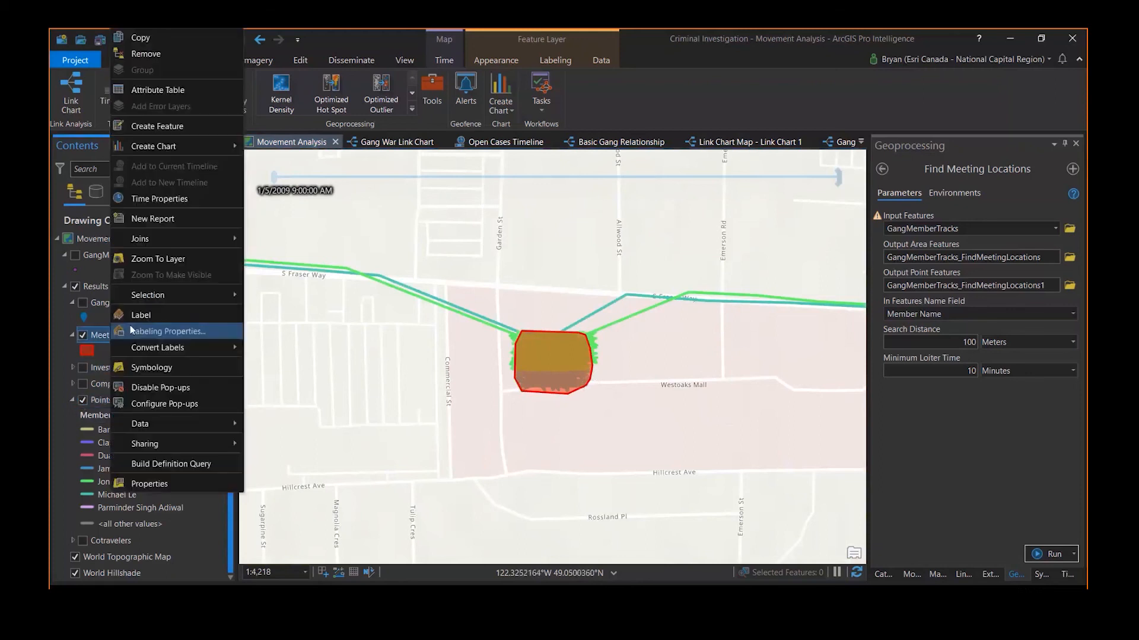
{"action": "left_click", "coordinate": [176, 90]}
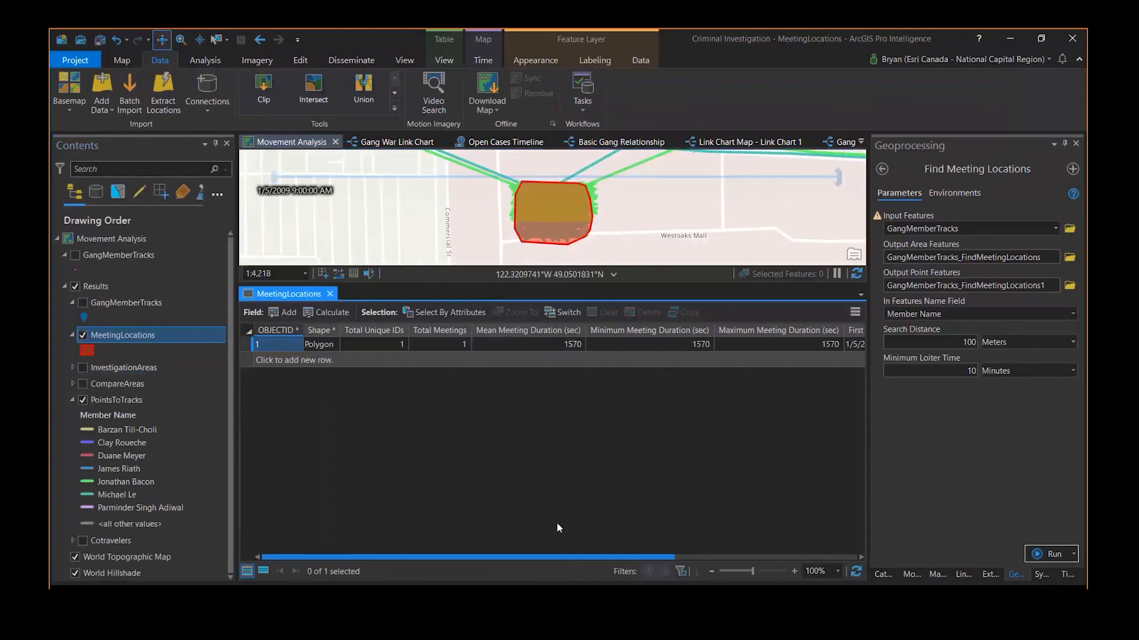
{"action": "left_click_drag", "start_coordinate": [561, 556], "coordinate": [767, 567]}
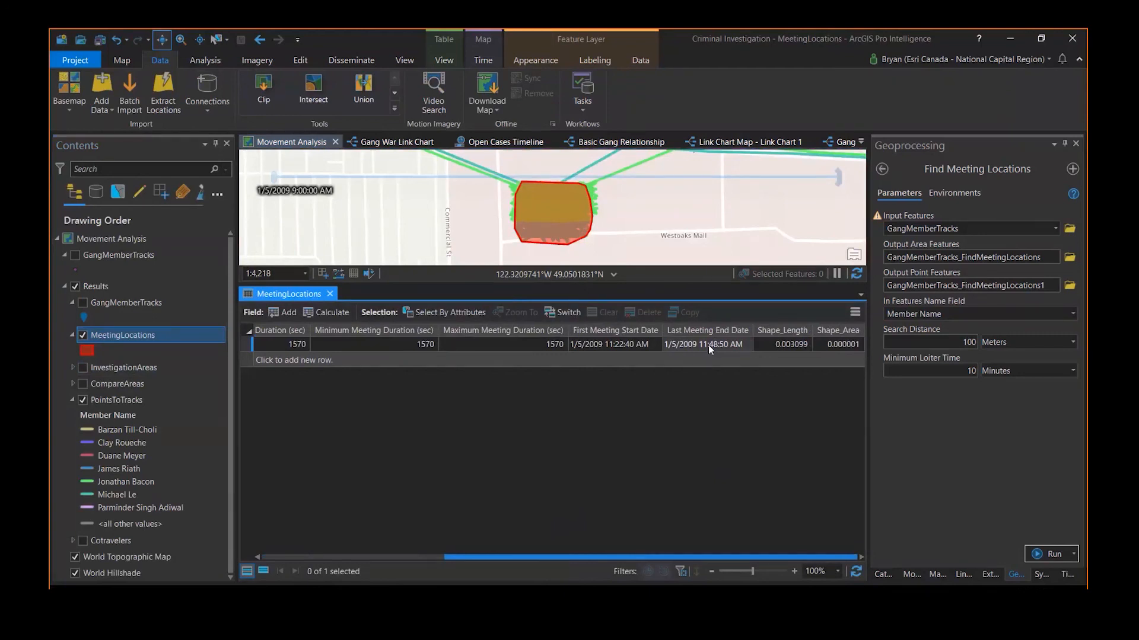
{"action": "left_click", "coordinate": [331, 295]}
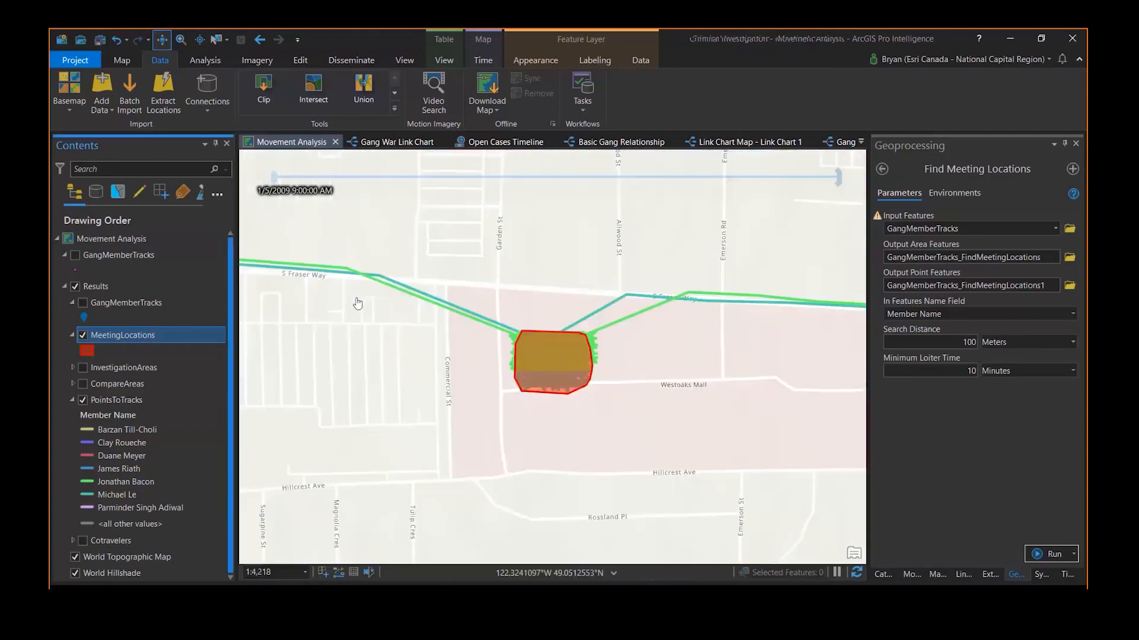
{"action": "scroll", "coordinate": [503, 376], "scroll_direction": "down", "scroll_amount": 5}
{"action": "scroll", "coordinate": [504, 376], "scroll_direction": "down", "scroll_amount": 6}
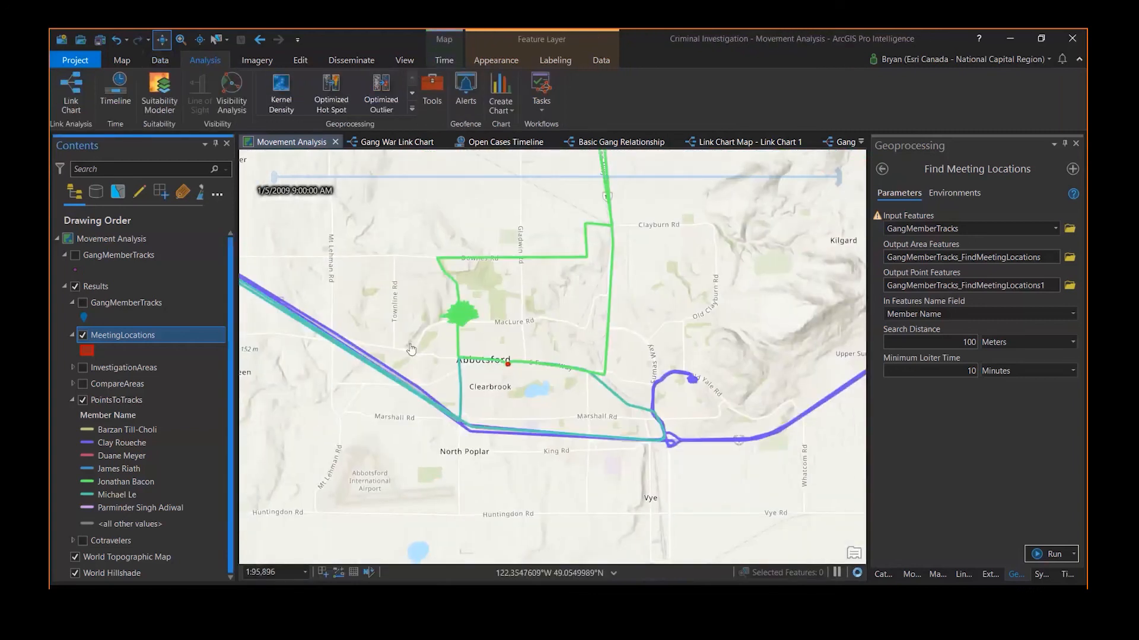
Step: Examine where the gang member tracks converge near Central City Shopping Centre in Surrey
{"action": "left_click_drag", "start_coordinate": [383, 318], "coordinate": [610, 437]}
{"action": "left_click_drag", "start_coordinate": [521, 363], "coordinate": [735, 391]}
{"action": "left_click_drag", "start_coordinate": [276, 351], "coordinate": [571, 427]}
{"action": "scroll", "coordinate": [544, 337], "scroll_direction": "up", "scroll_amount": 2}
{"action": "scroll", "coordinate": [544, 337], "scroll_direction": "up", "scroll_amount": 7}
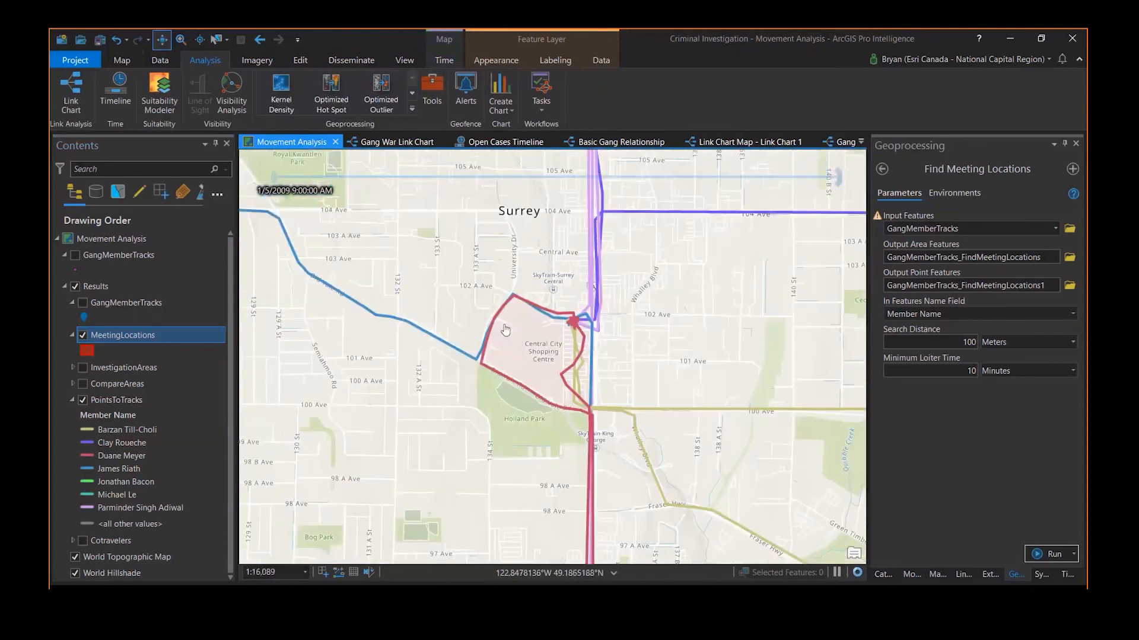
{"action": "scroll", "coordinate": [572, 321], "scroll_direction": "up", "scroll_amount": 2}
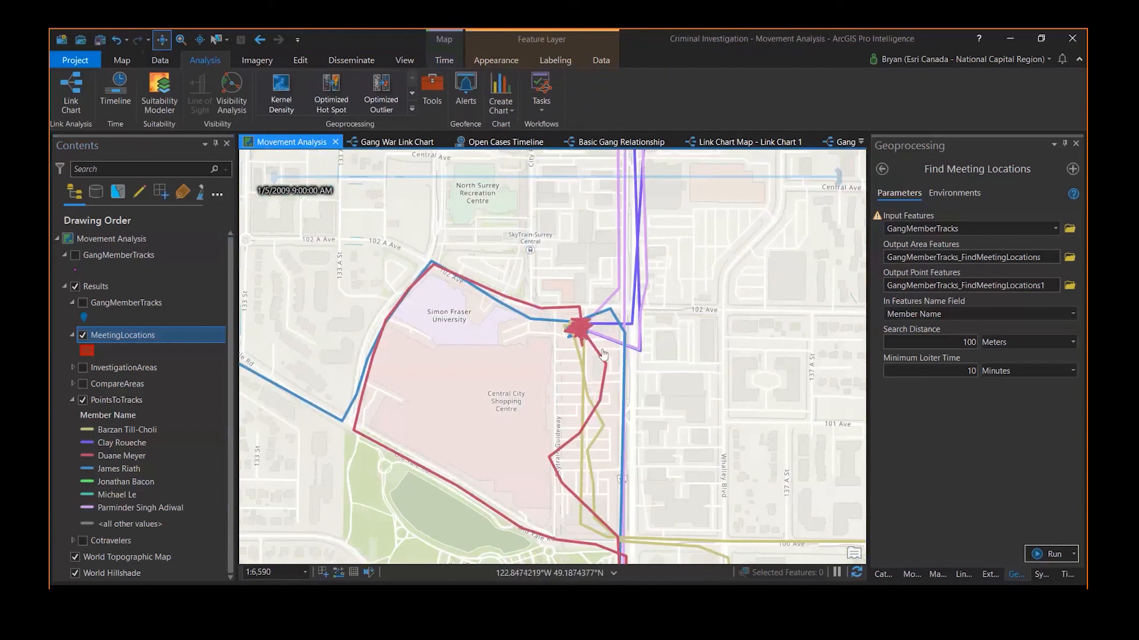
Step: Open the Compare Areas tool and show the InvestigationAreas layer over Central City Shopping Centre
{"action": "left_click", "coordinate": [412, 109]}
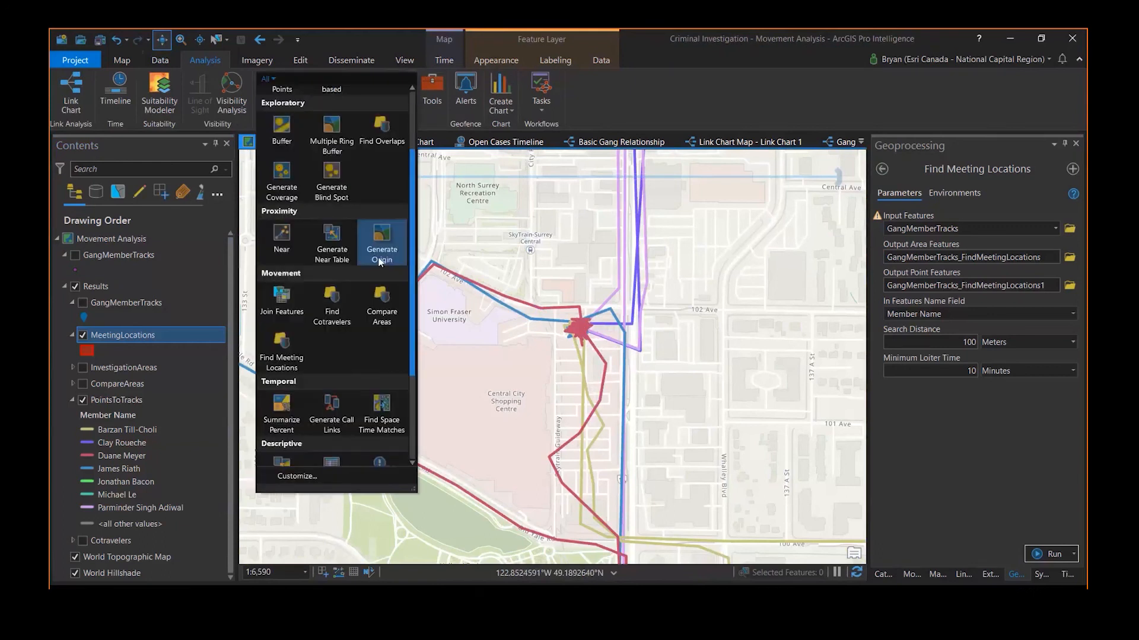
{"action": "left_click", "coordinate": [547, 317]}
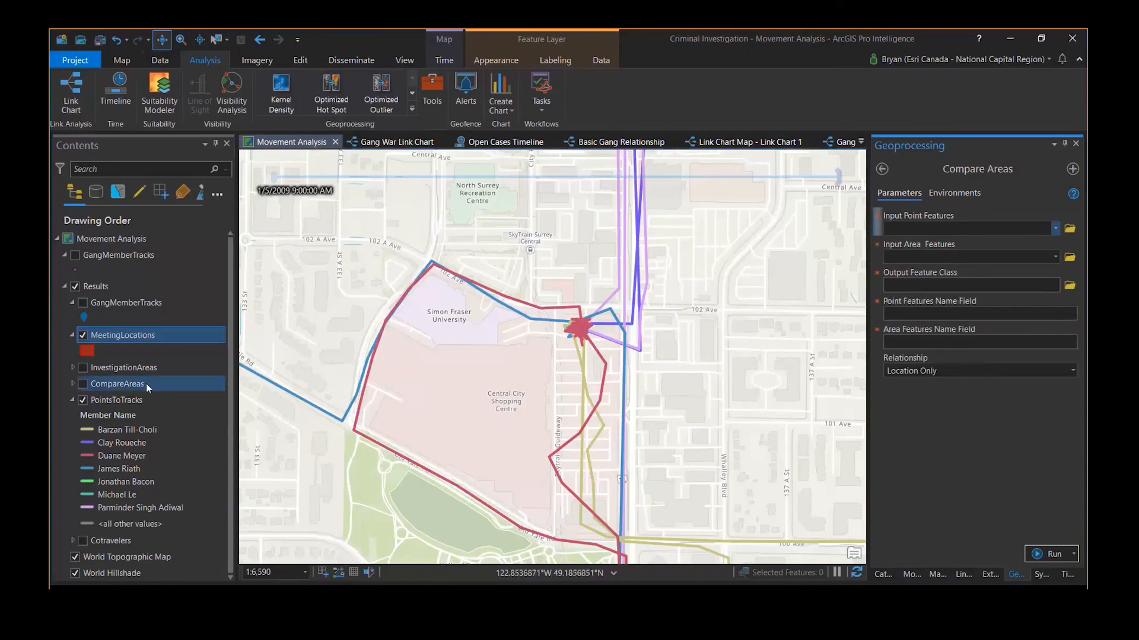
{"action": "left_click", "coordinate": [83, 368]}
{"action": "left_click_drag", "start_coordinate": [586, 342], "coordinate": [558, 253]}
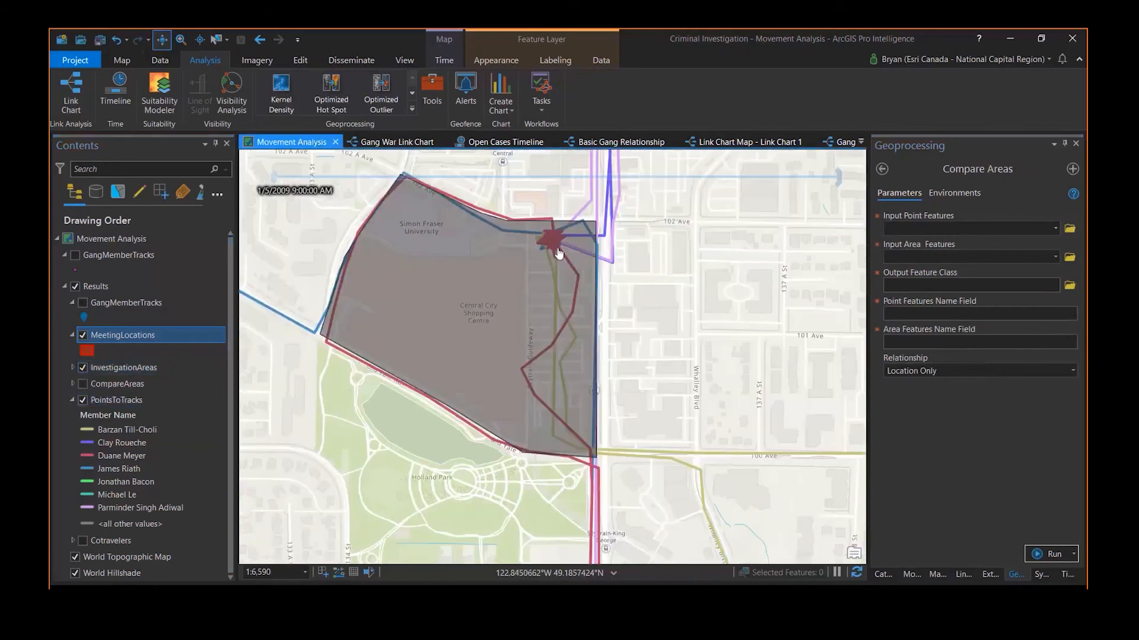
{"action": "left_click_drag", "start_coordinate": [508, 321], "coordinate": [508, 374]}
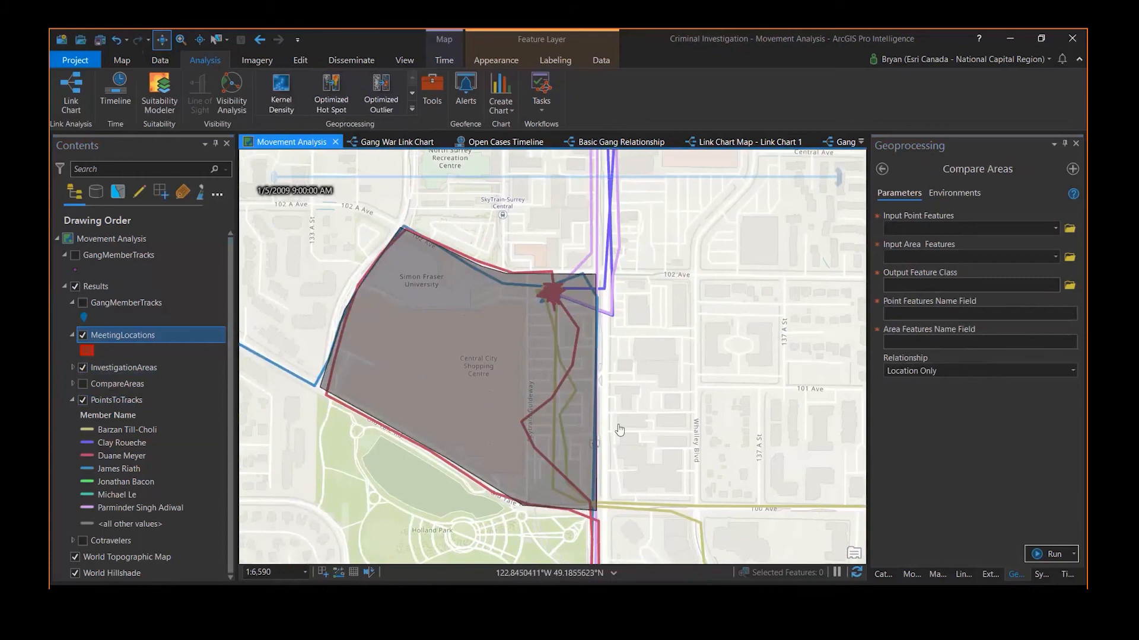
Step: Set up Compare Areas with GangMemberTracks points, InvestigationAreas areas, Member Name and AreaName as name fields, and the Location Only relationship
{"action": "left_click", "coordinate": [1055, 229]}
{"action": "left_click", "coordinate": [1013, 242]}
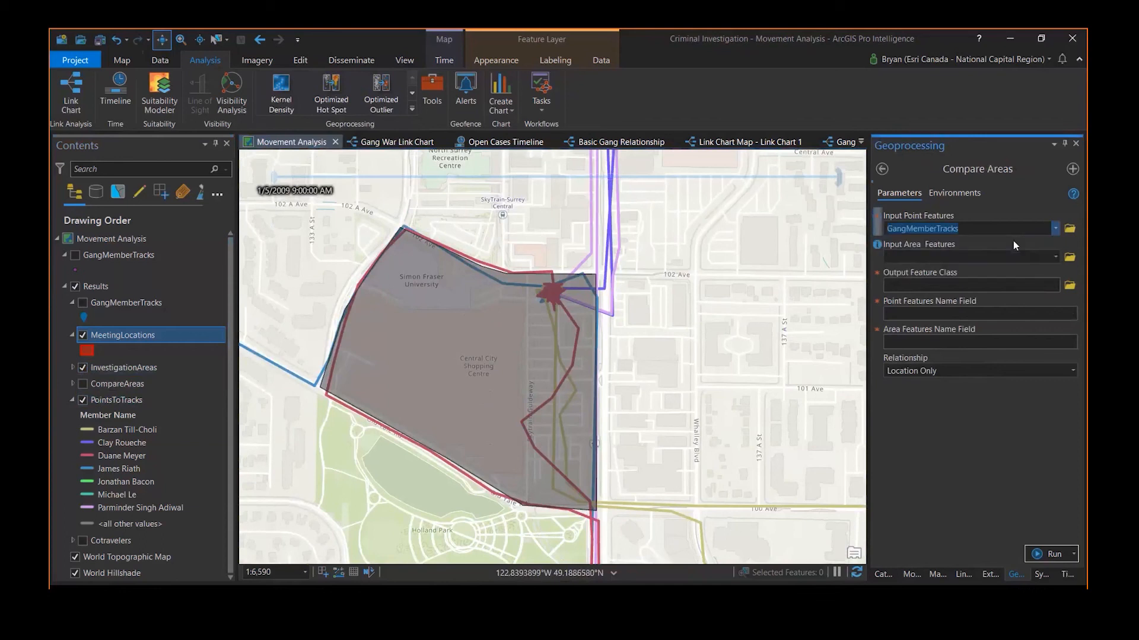
{"action": "left_click", "coordinate": [1054, 257]}
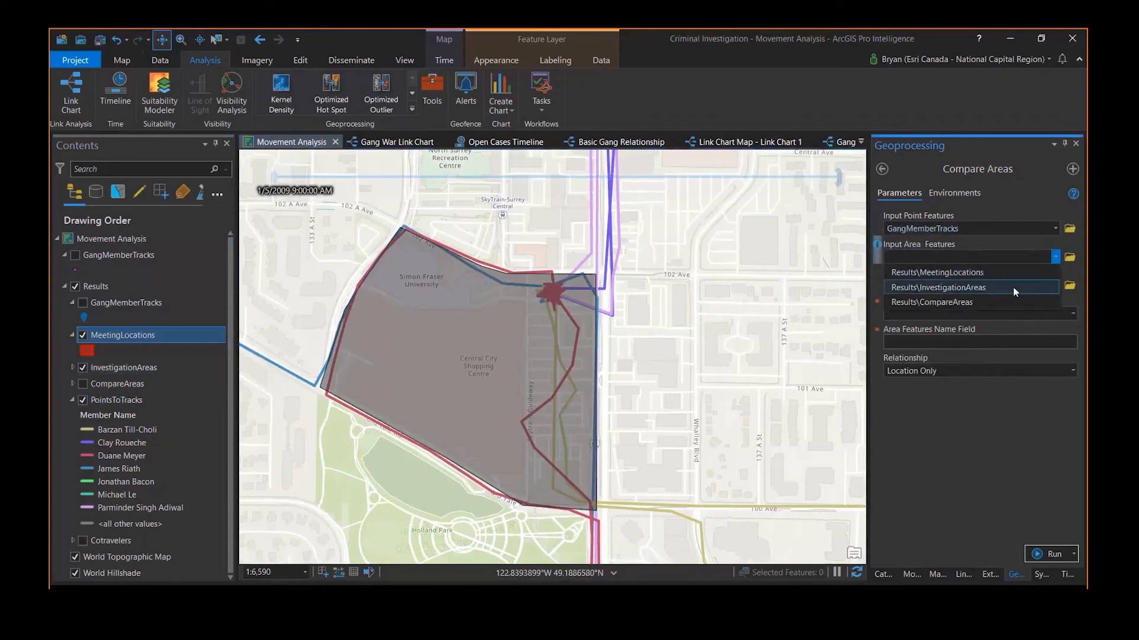
{"action": "left_click", "coordinate": [1013, 288]}
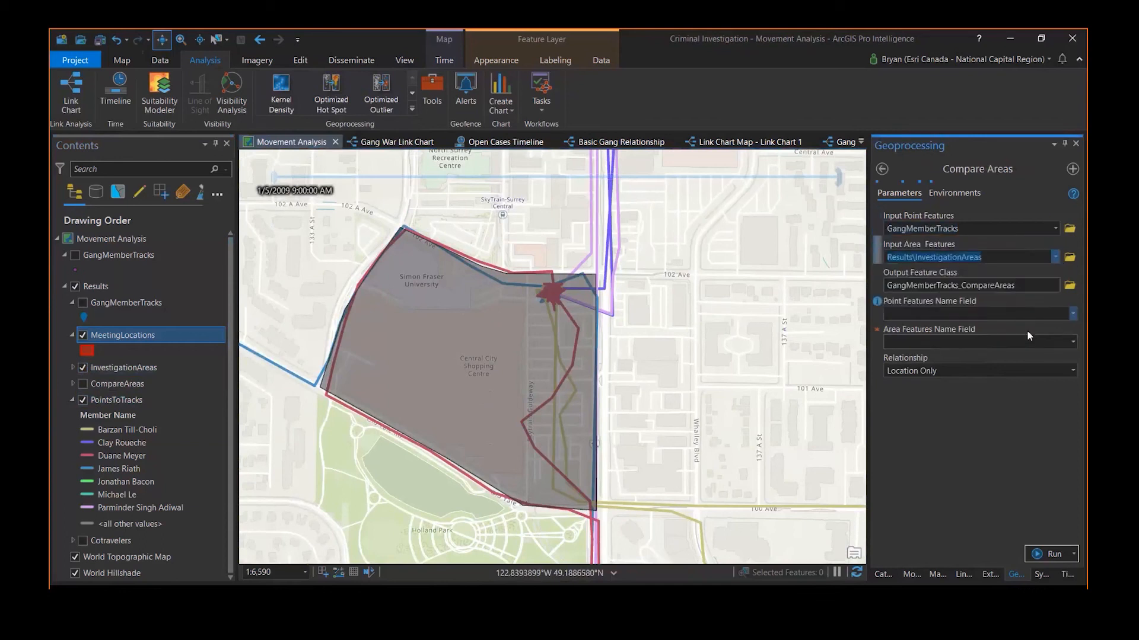
{"action": "left_click", "coordinate": [1076, 316]}
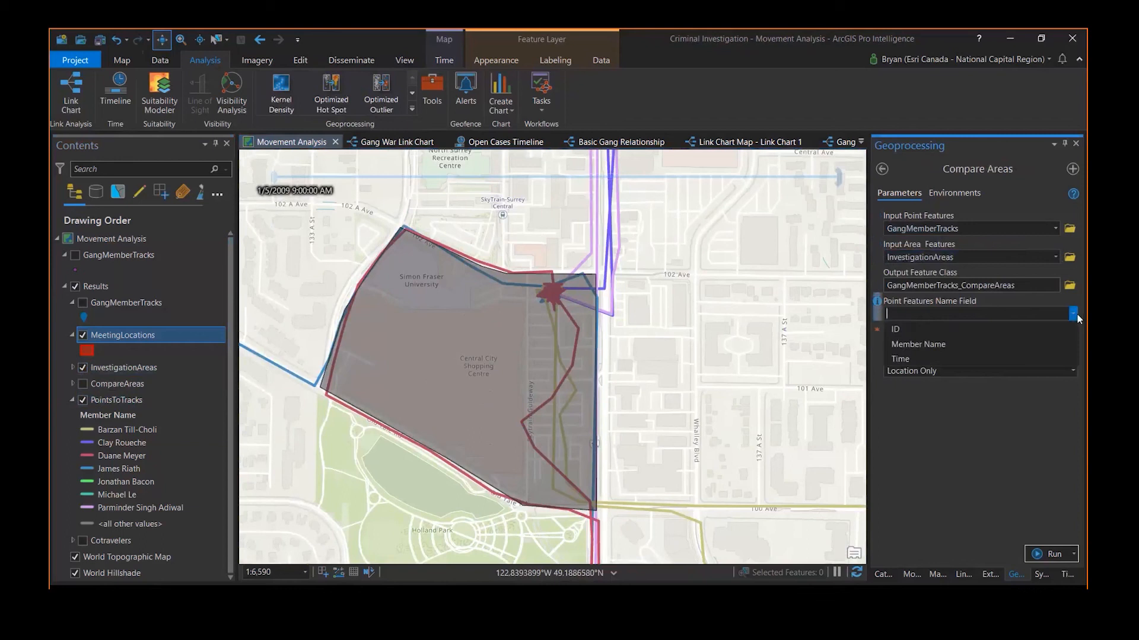
{"action": "left_click", "coordinate": [969, 346]}
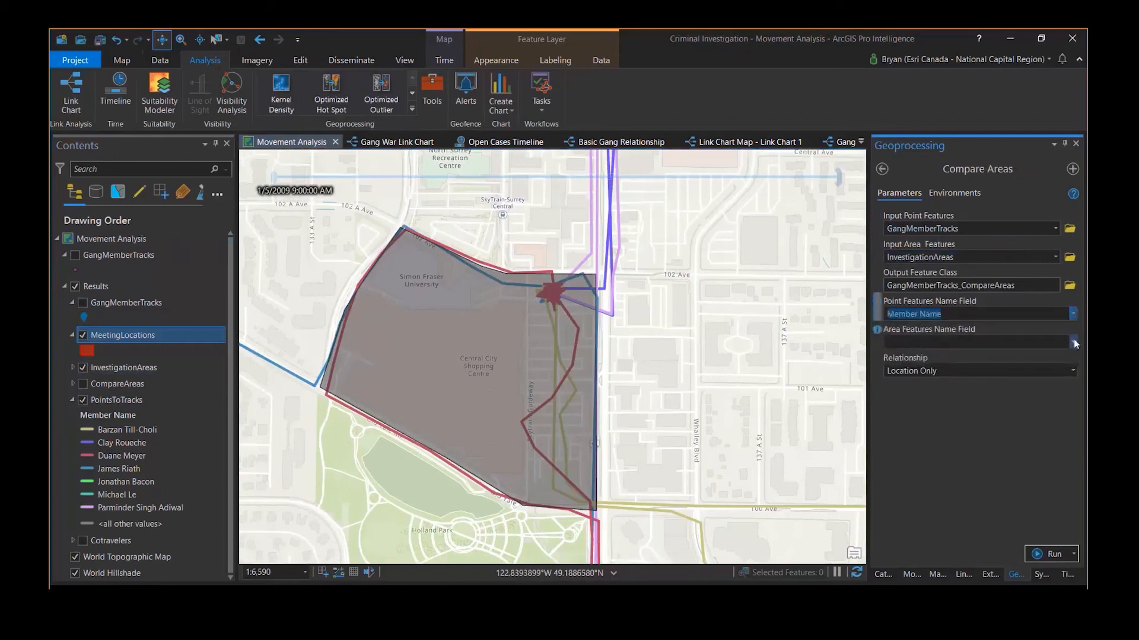
{"action": "left_click", "coordinate": [1073, 342]}
{"action": "left_click", "coordinate": [988, 361]}
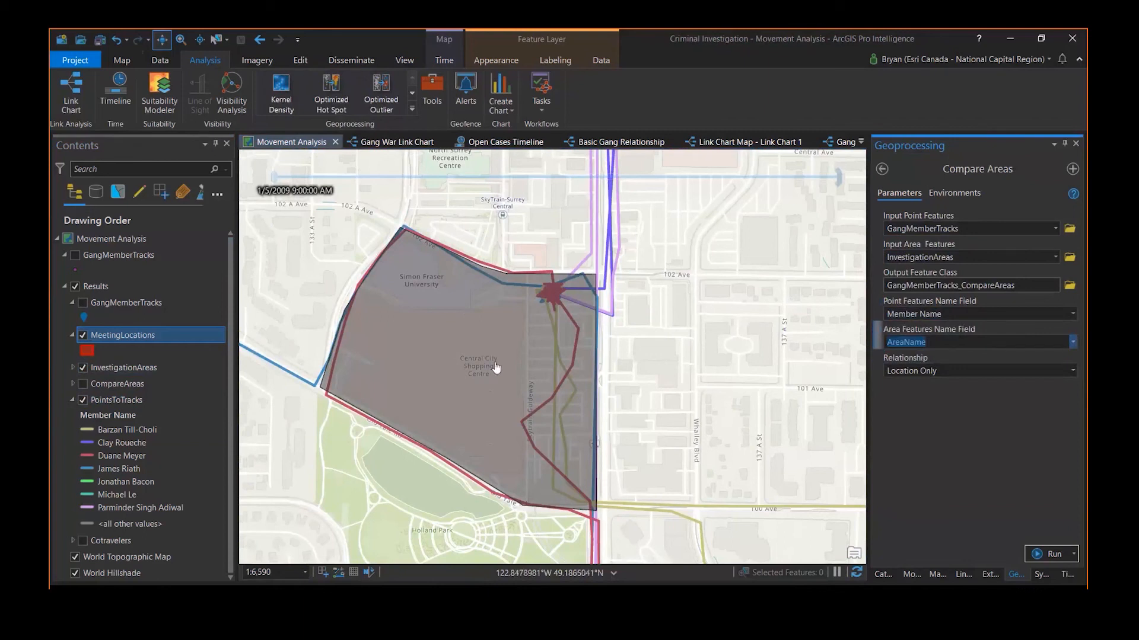
{"action": "left_click", "coordinate": [1072, 372]}
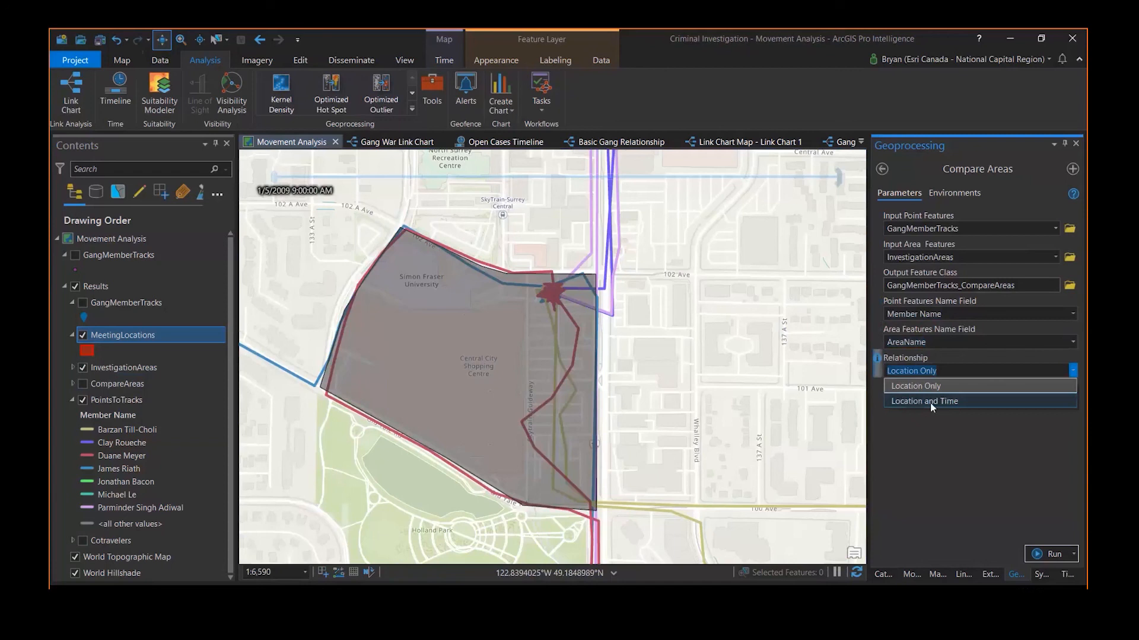
{"action": "left_click", "coordinate": [963, 446]}
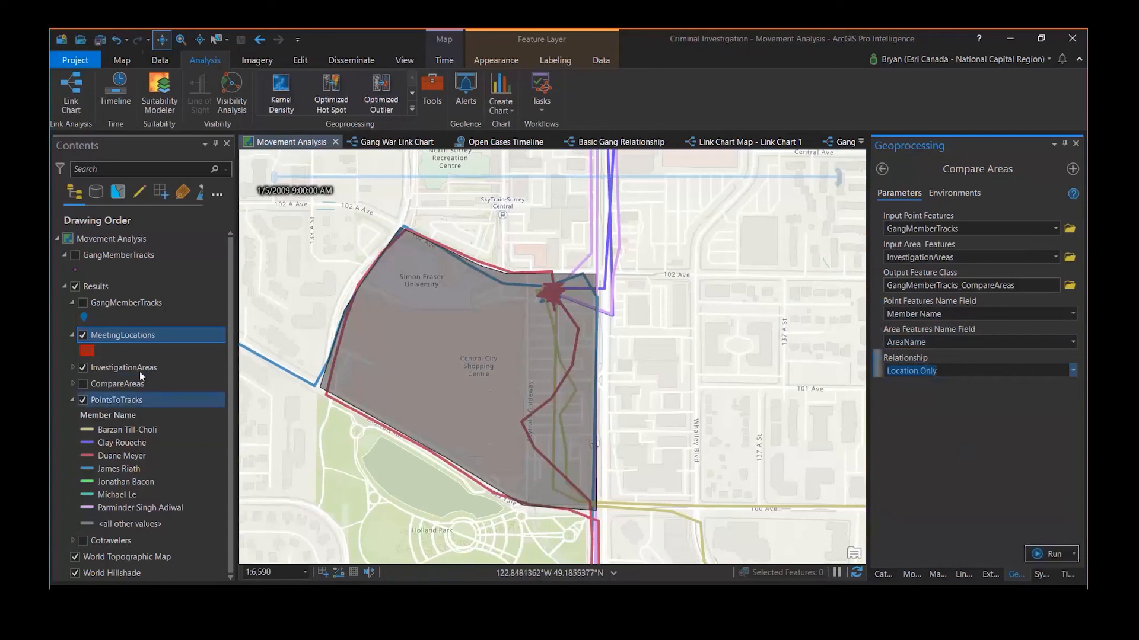
Step: Show the CompareAreas layer, review the members and counts per area in its attribute table, and close the table
{"action": "left_click", "coordinate": [83, 384]}
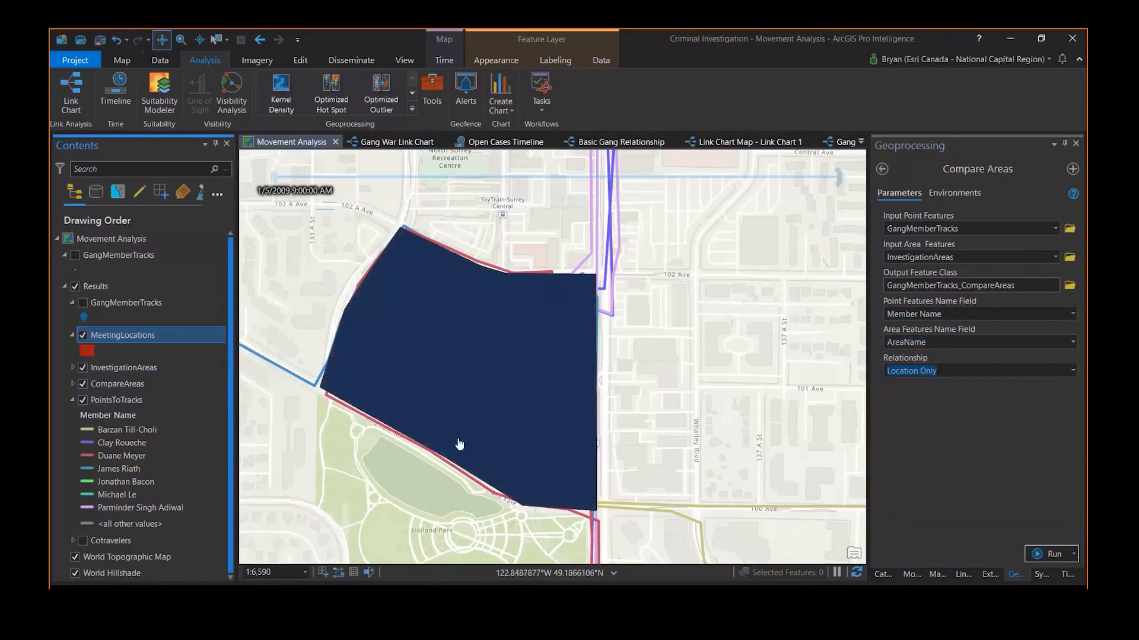
{"action": "left_click_drag", "start_coordinate": [459, 443], "coordinate": [546, 410]}
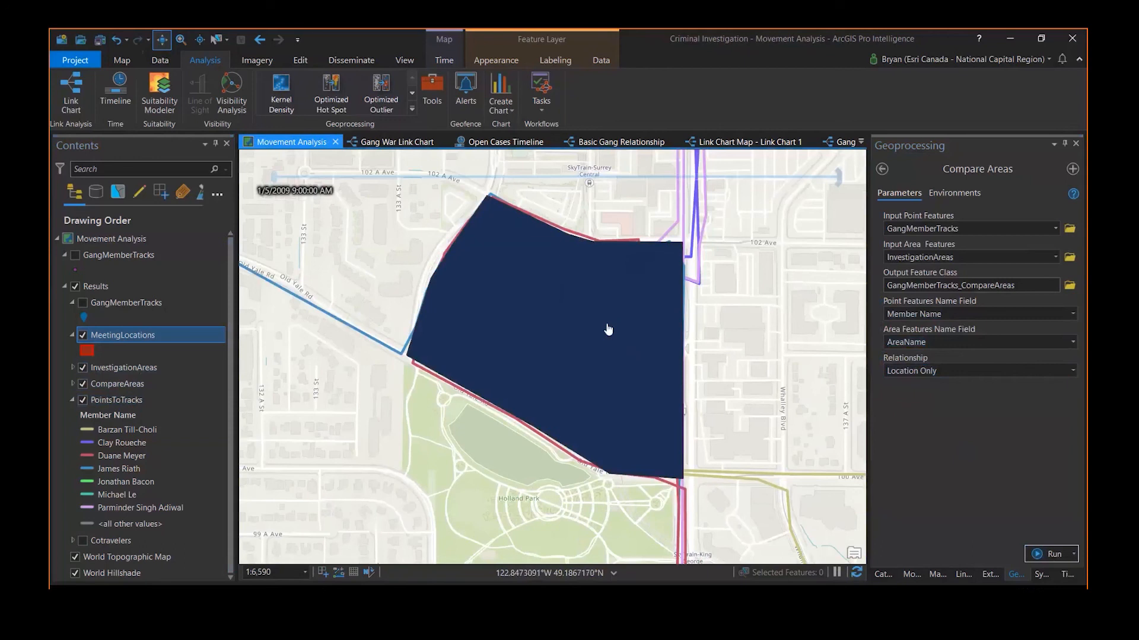
{"action": "right_click", "coordinate": [583, 338]}
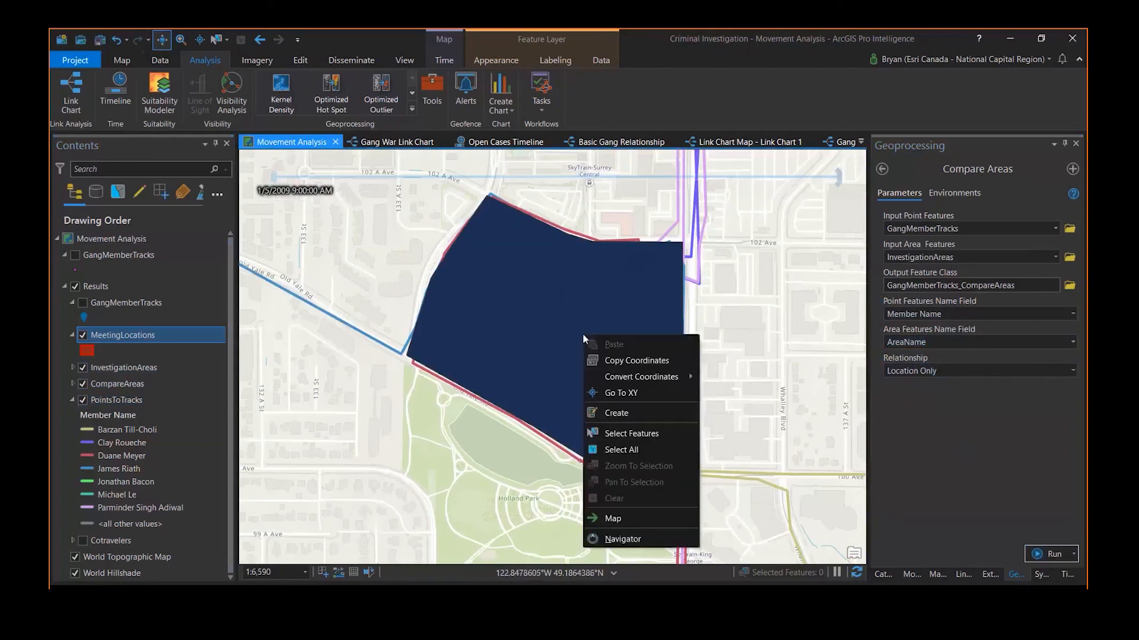
{"action": "right_click", "coordinate": [127, 372]}
{"action": "left_click", "coordinate": [117, 383]}
{"action": "right_click", "coordinate": [116, 384]}
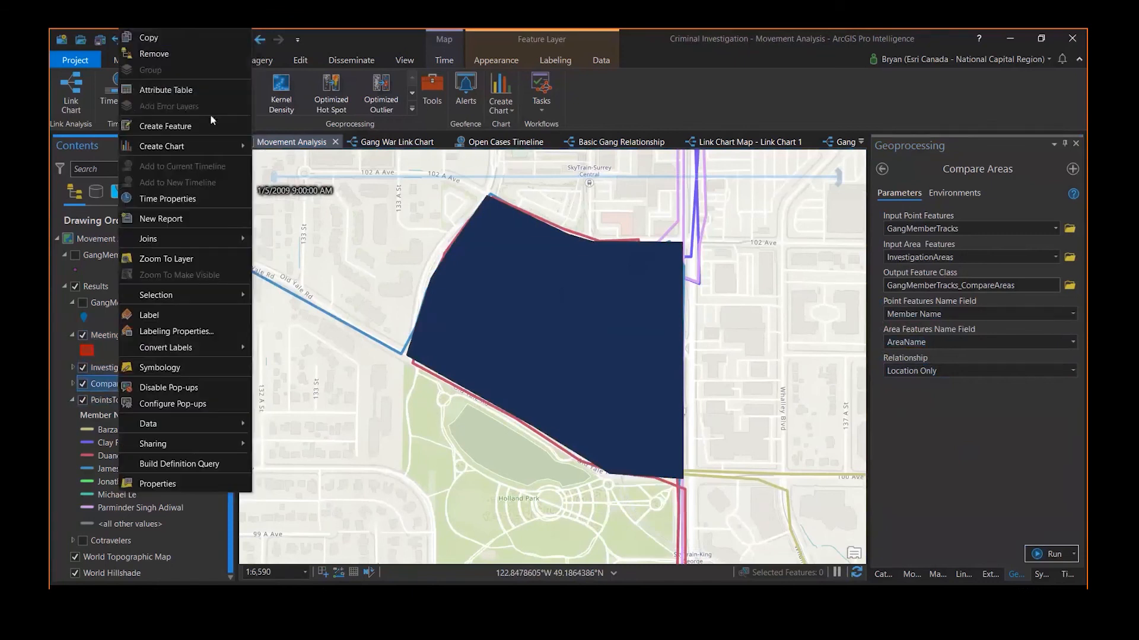
{"action": "left_click", "coordinate": [202, 94]}
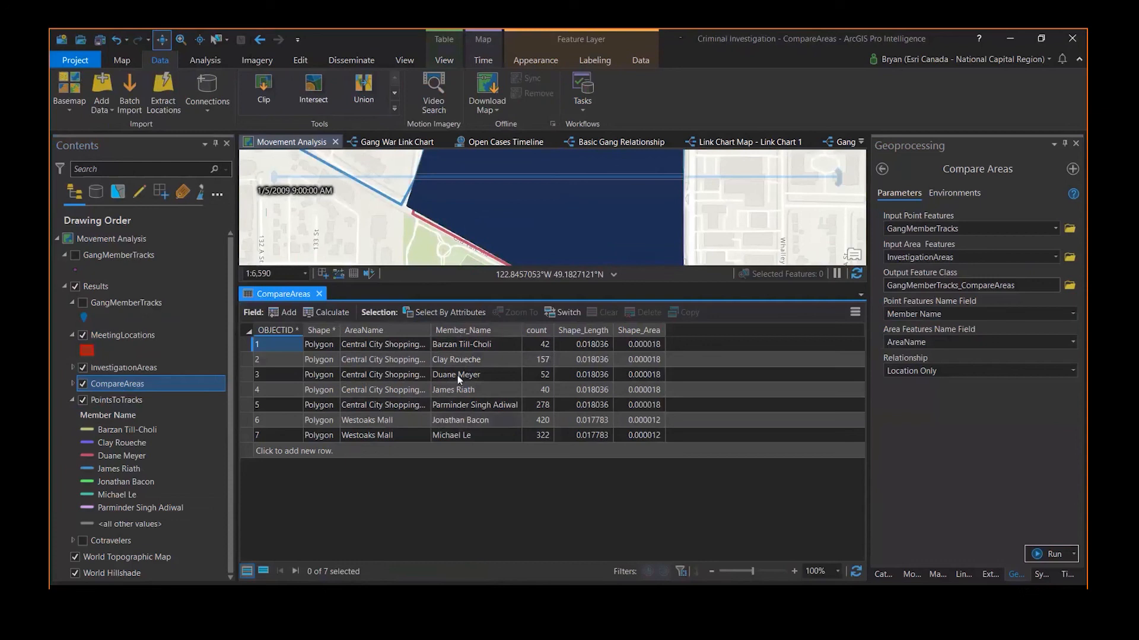
{"action": "left_click_drag", "start_coordinate": [447, 218], "coordinate": [425, 264]}
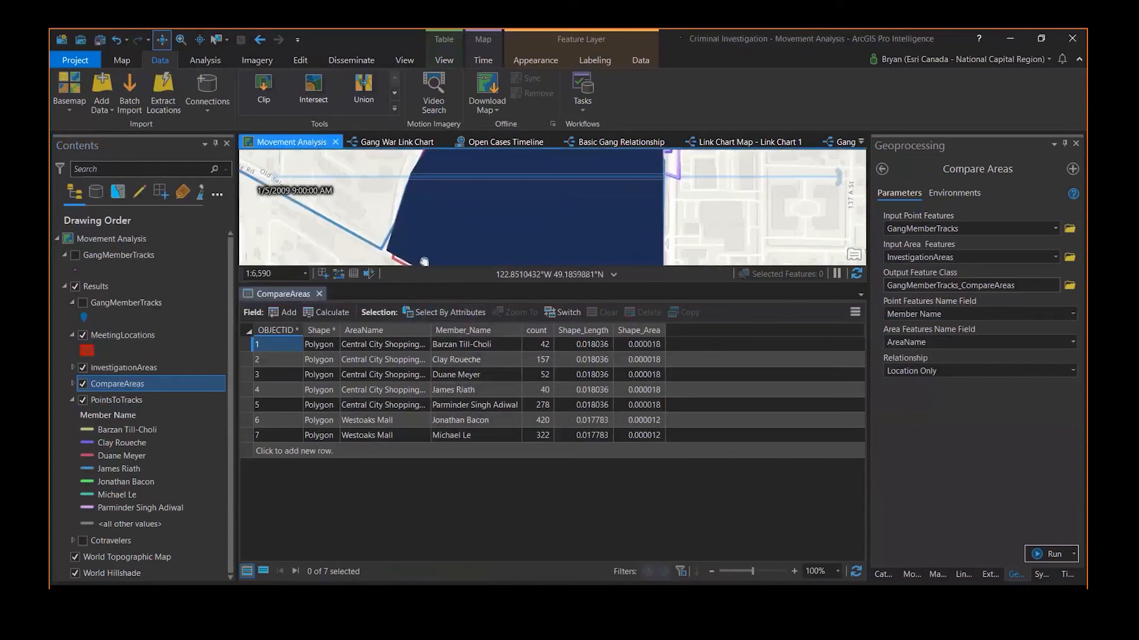
{"action": "left_click", "coordinate": [319, 294]}
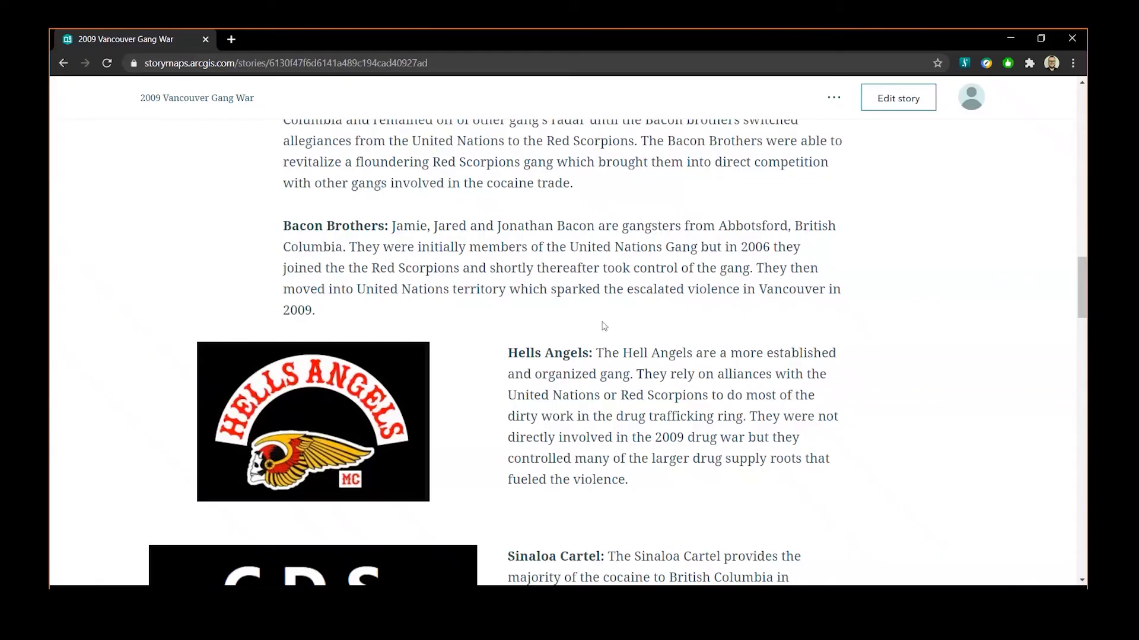
Step: In the browser, review the 2009 Vancouver Gang War StoryMap from the gang profiles and relationship diagram to the Open Cases and Movement Analysis maps
{"action": "scroll", "coordinate": [603, 326], "scroll_direction": "down", "scroll_amount": 8}
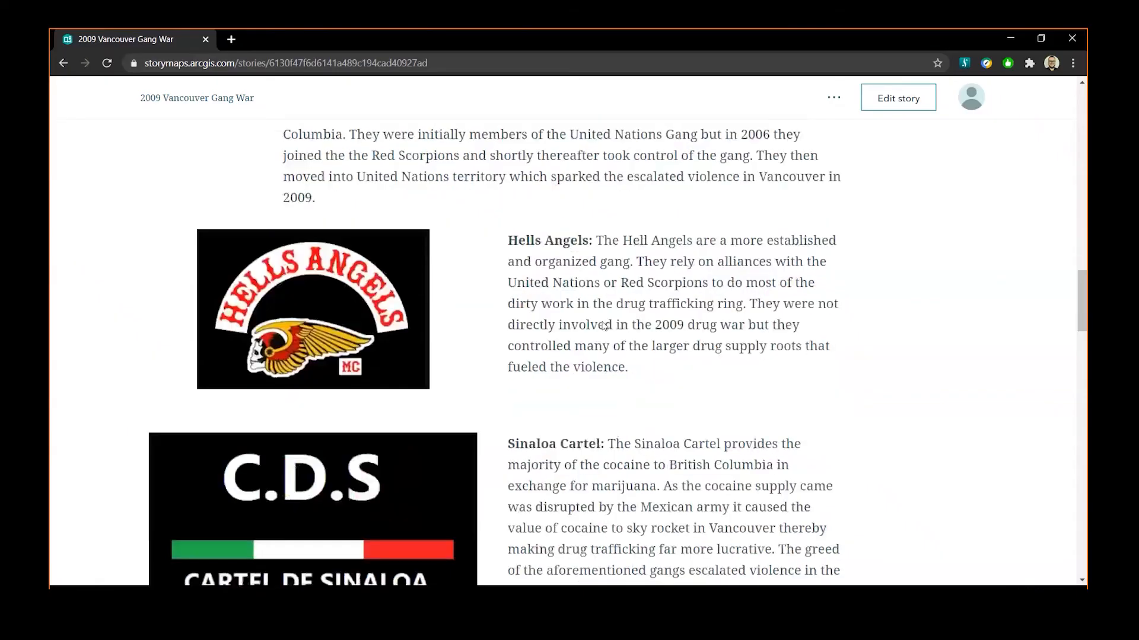
{"action": "scroll", "coordinate": [604, 325], "scroll_direction": "down", "scroll_amount": 3}
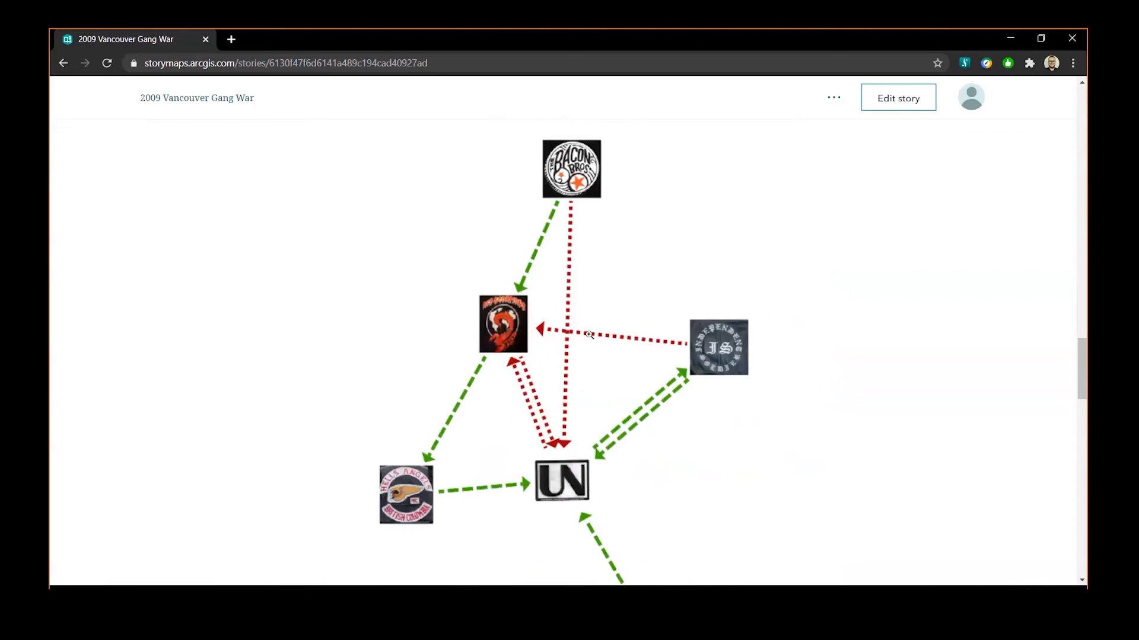
{"action": "scroll", "coordinate": [586, 354], "scroll_direction": "down", "scroll_amount": 3}
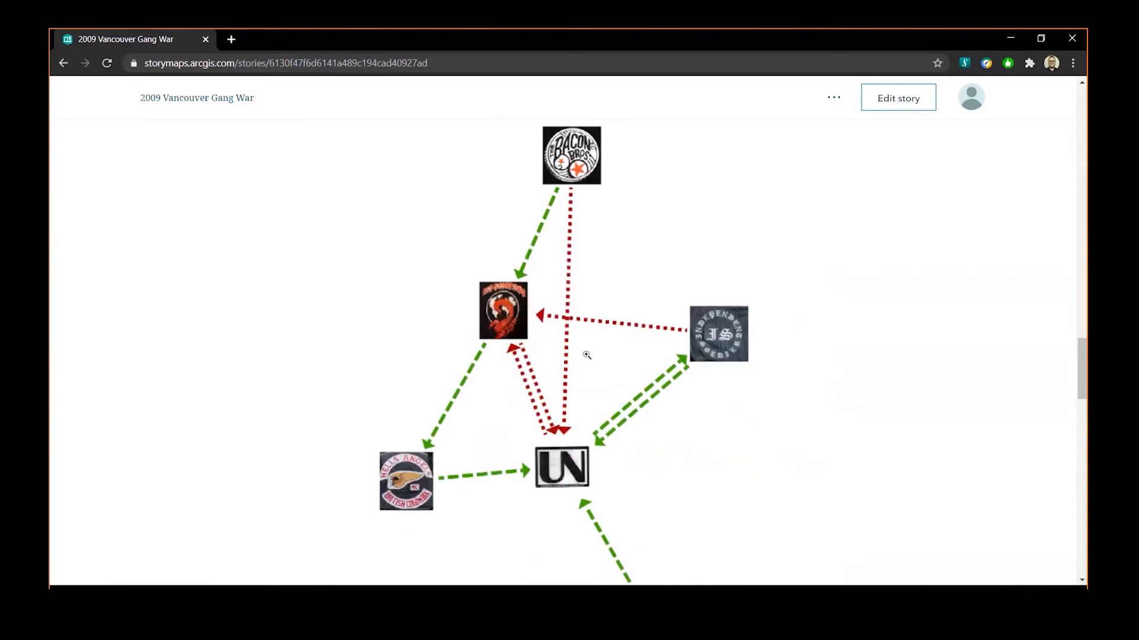
{"action": "scroll", "coordinate": [586, 354], "scroll_direction": "down", "scroll_amount": 8}
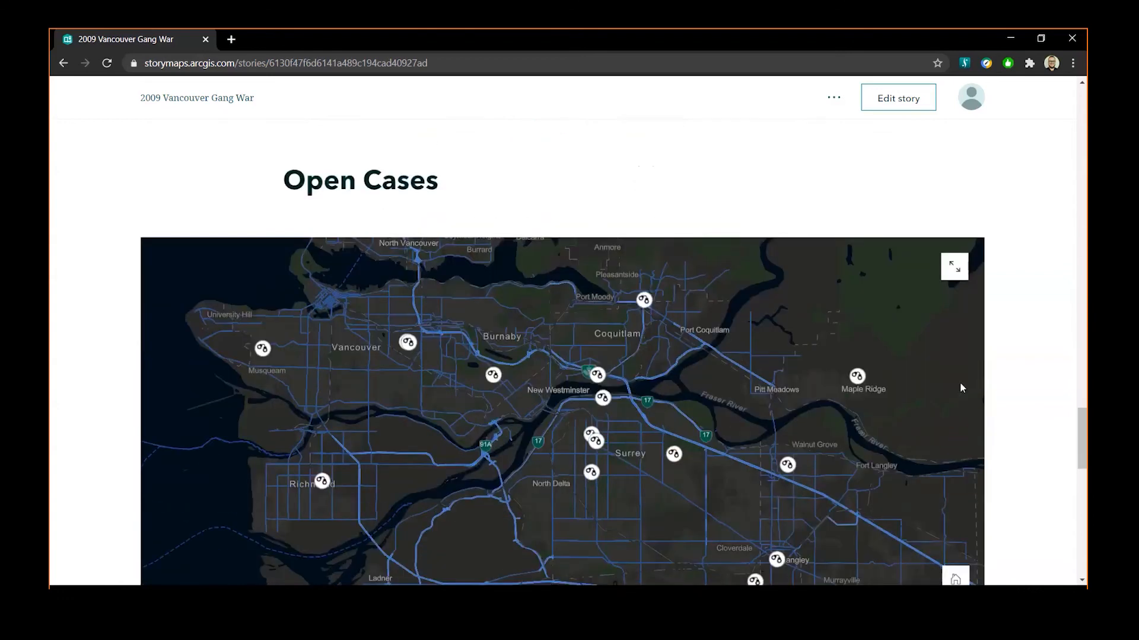
{"action": "scroll", "coordinate": [841, 320], "scroll_direction": "down", "scroll_amount": 3}
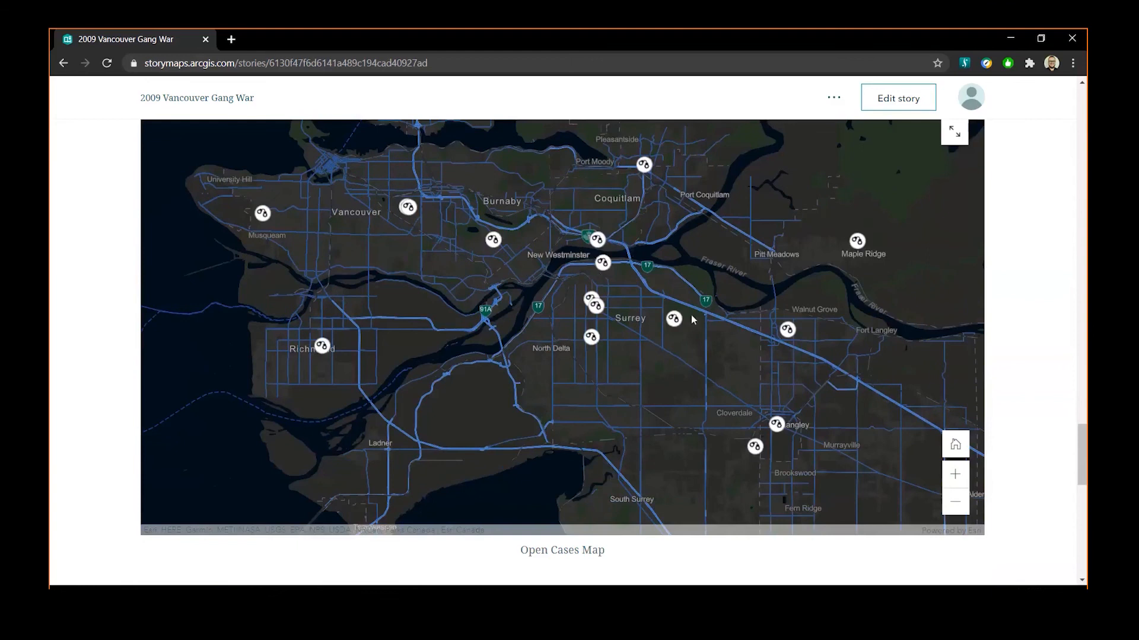
{"action": "scroll", "coordinate": [1030, 326], "scroll_direction": "down", "scroll_amount": 5}
{"action": "scroll", "coordinate": [1029, 327], "scroll_direction": "down", "scroll_amount": 4}
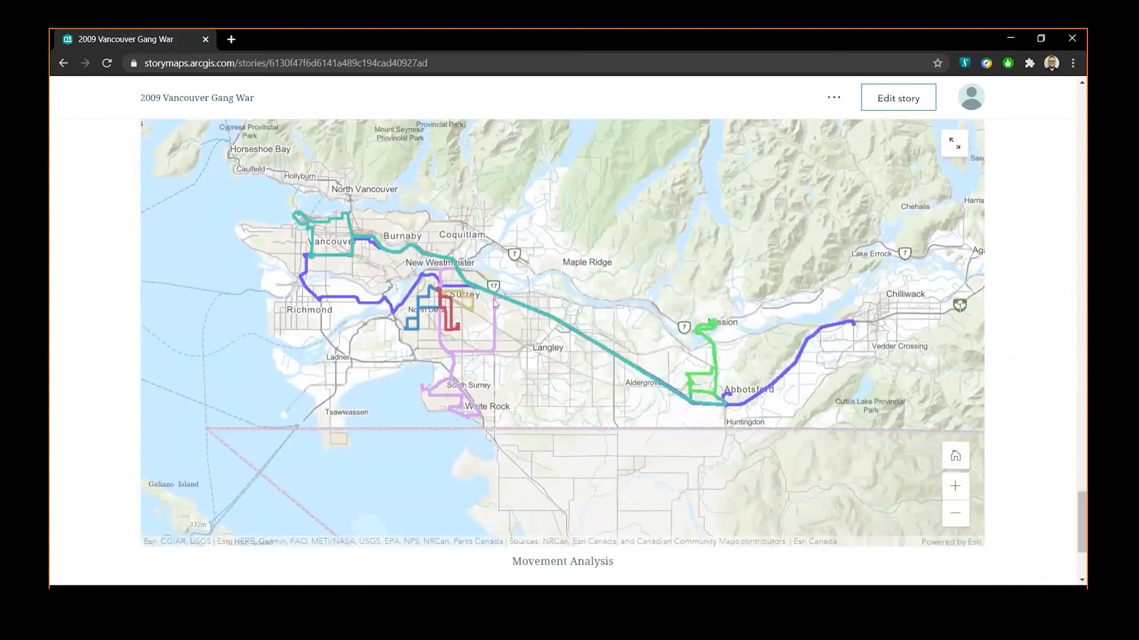